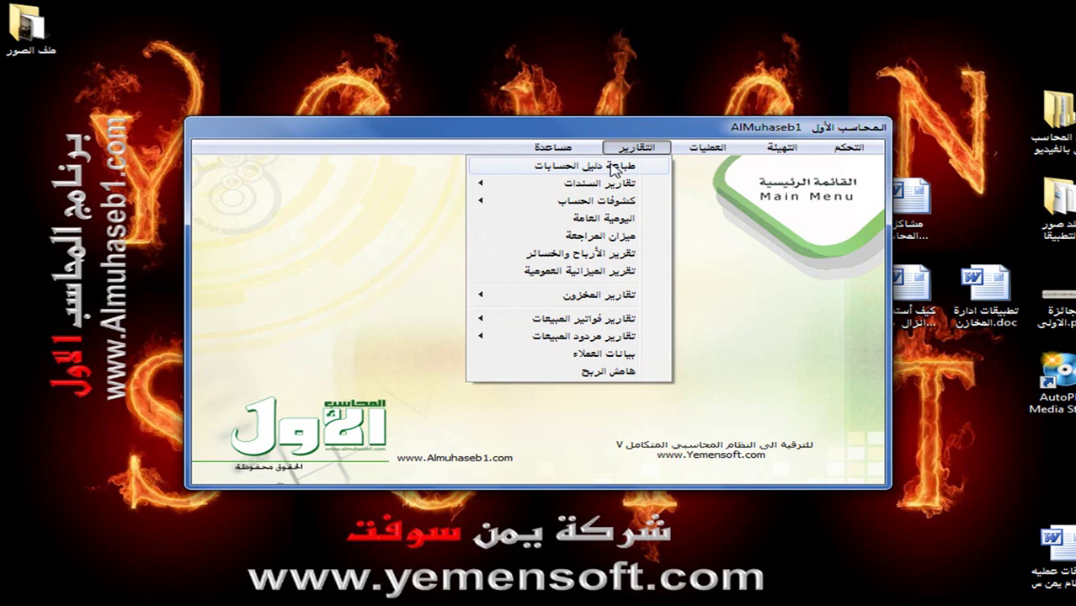
- Preview the chart of accounts report for the sub-accounts (فرعي) and the main accounts (رئيسي)
left_click(604, 165)
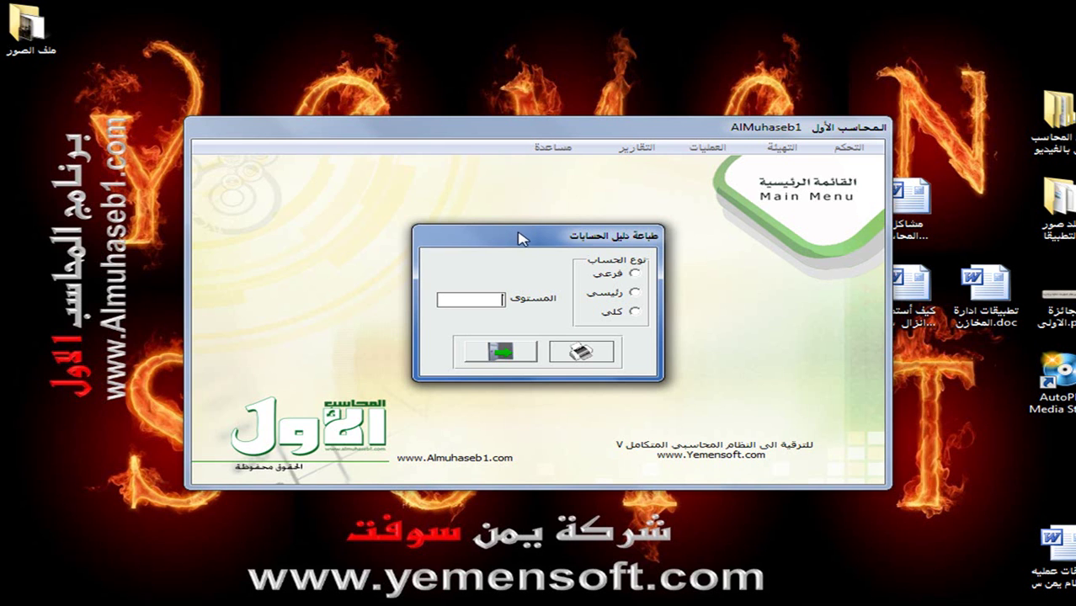
left_click(633, 273)
left_click(587, 352)
left_click(589, 352)
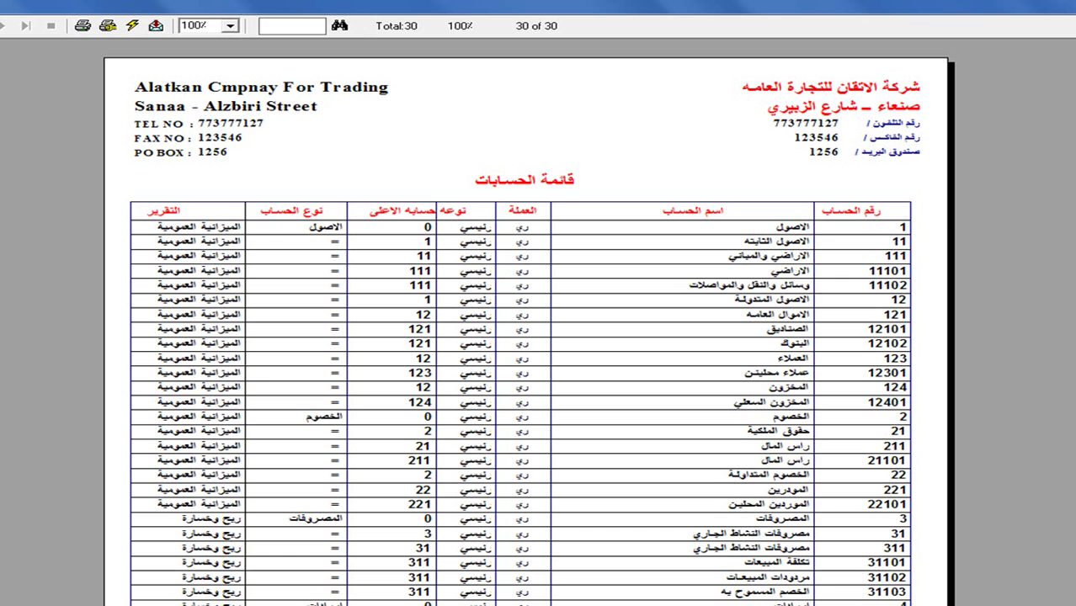
key("Escape")
- Preview the chart of accounts report for all accounts (كلي)
left_click(632, 313)
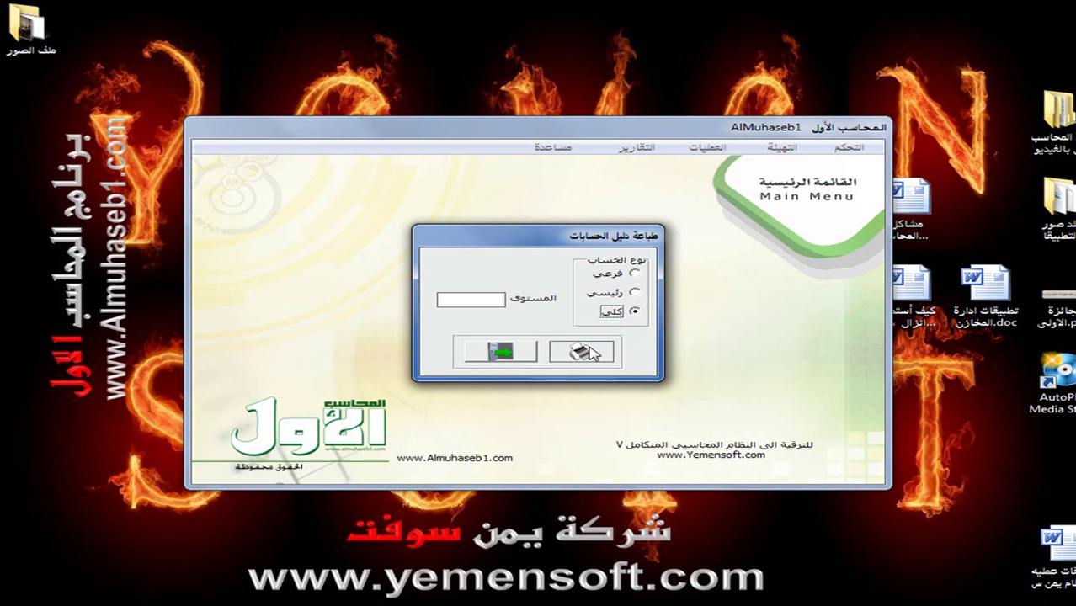
left_click(583, 351)
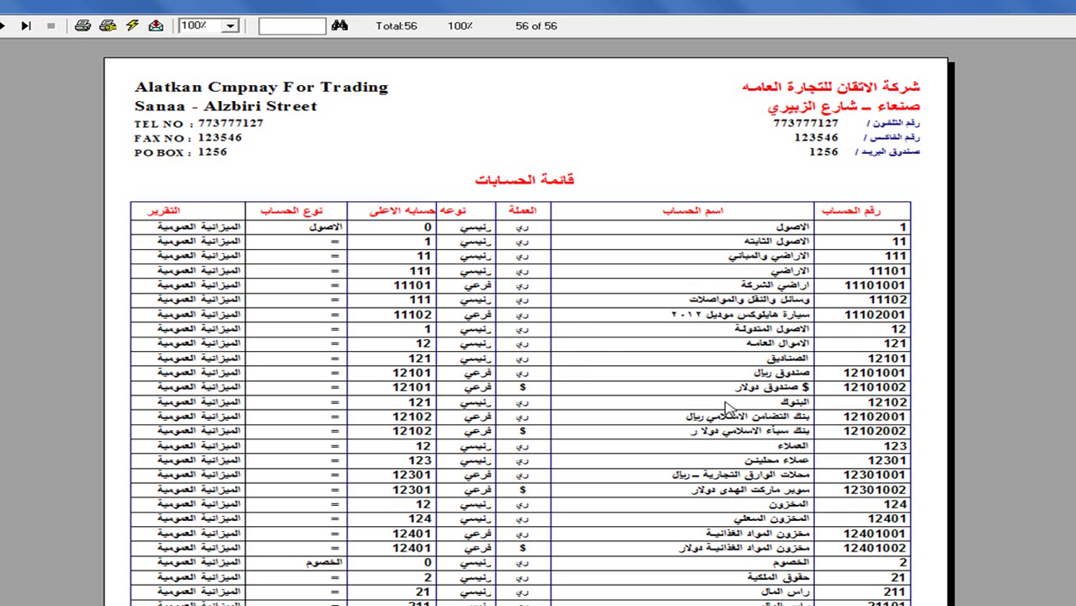
key("Escape")
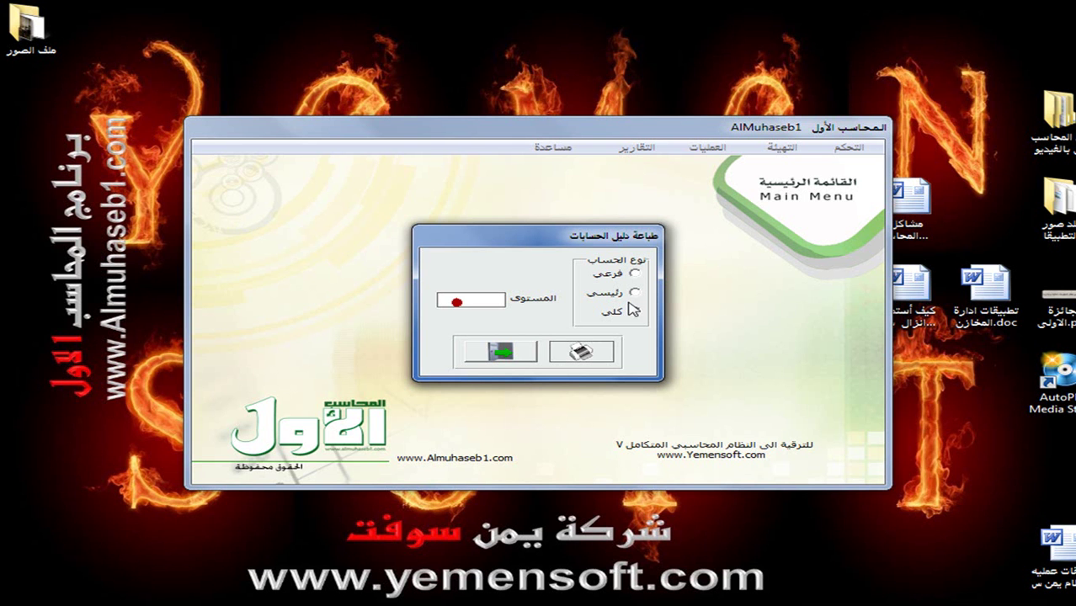
- Run the chart of accounts report for main accounts (رئيسي), using the level filter (المستوى)
left_click(633, 292)
left_click(470, 299)
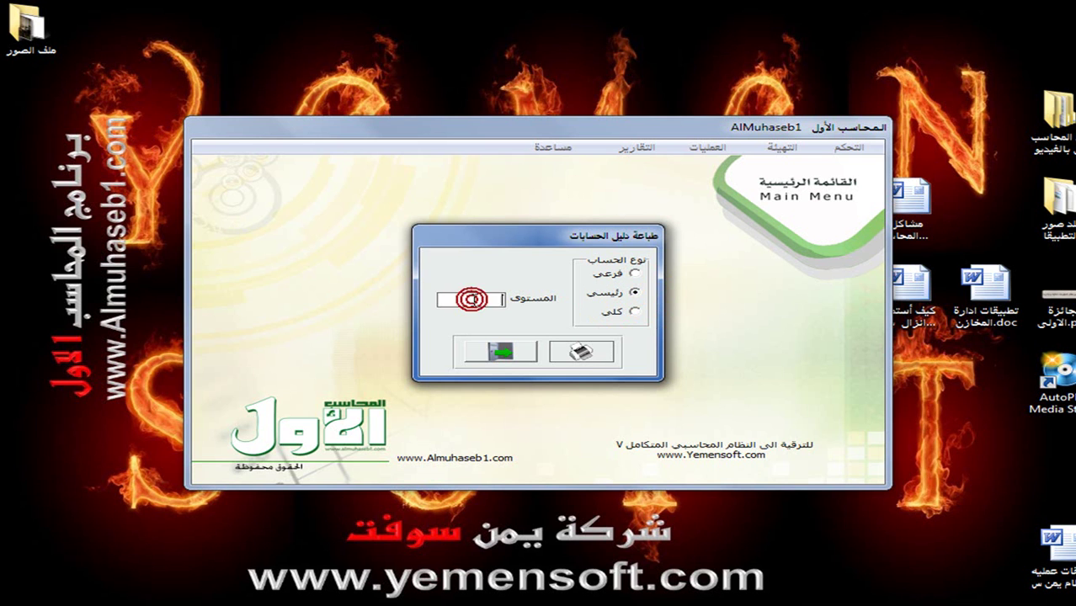
left_click(579, 353)
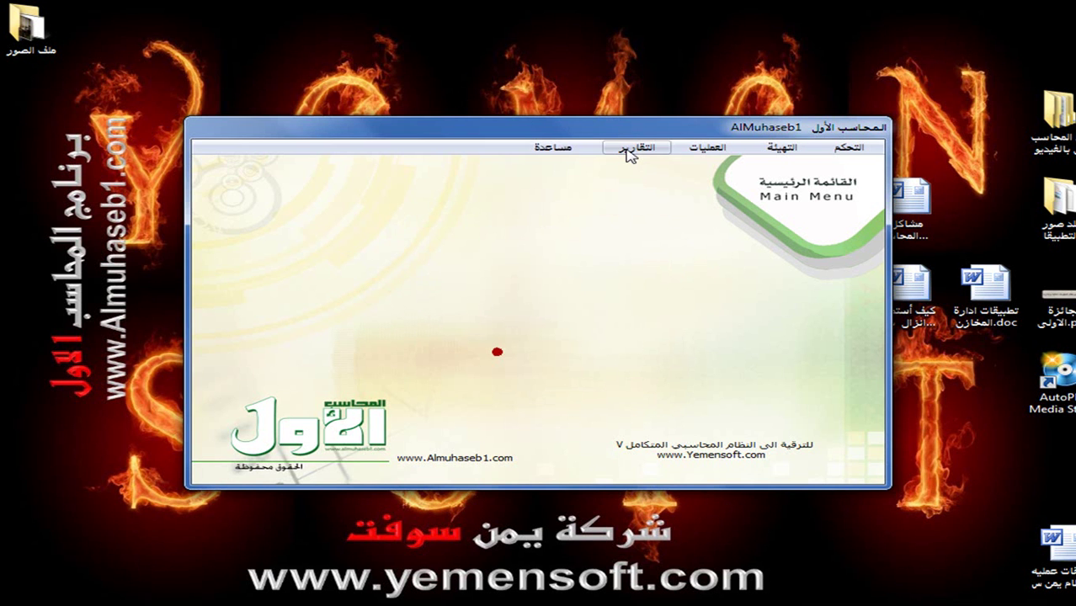
- Open the posted cash vouchers report (سندات نقدية) for payments and set it to filter by document (مستند)
left_click(627, 149)
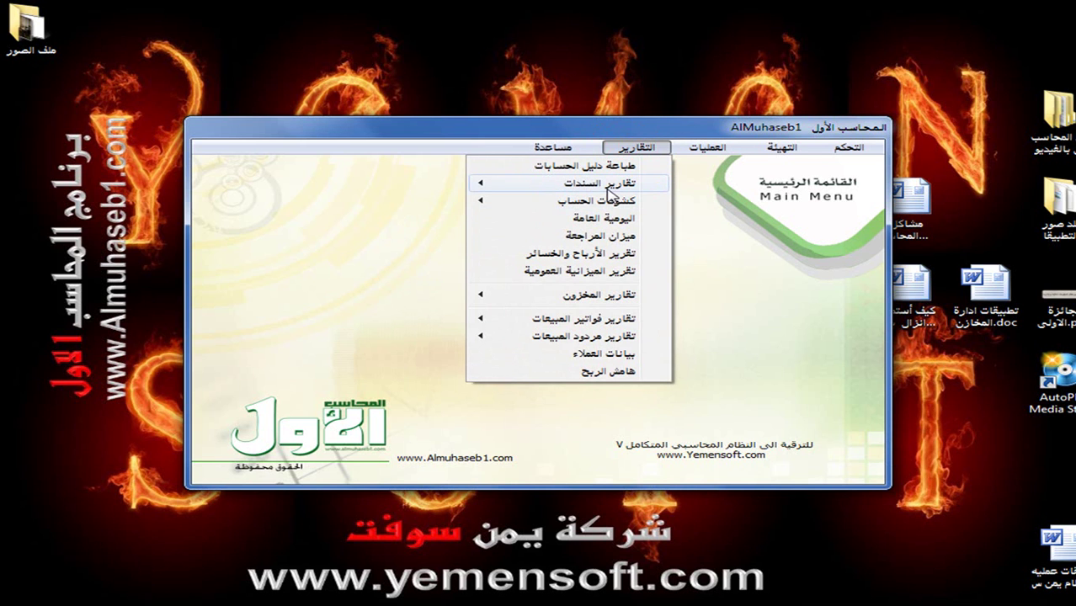
mouse_move(606, 192)
mouse_move(388, 187)
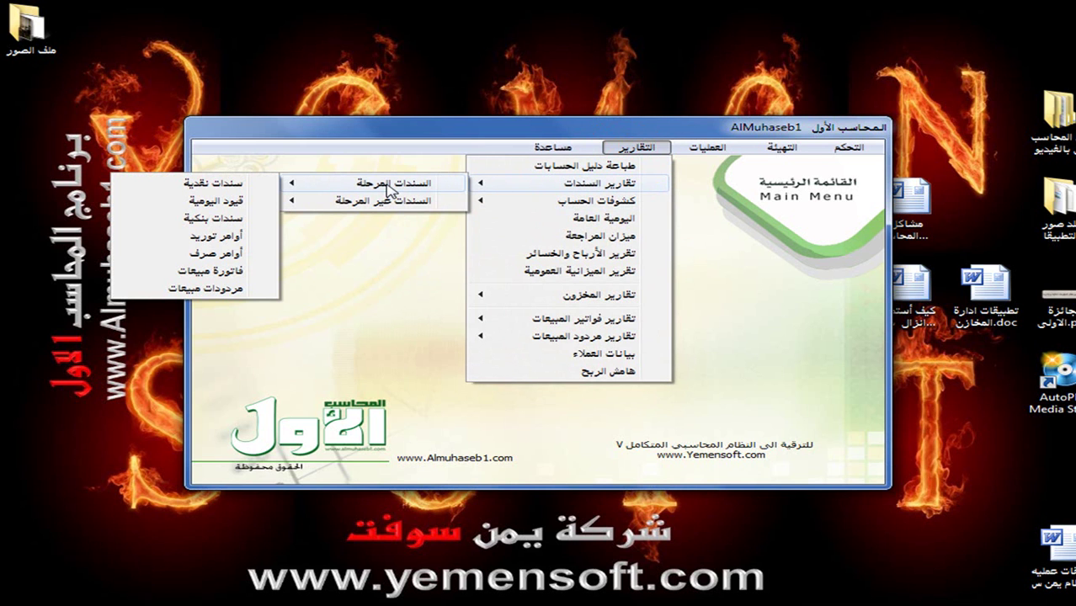
left_click(241, 184)
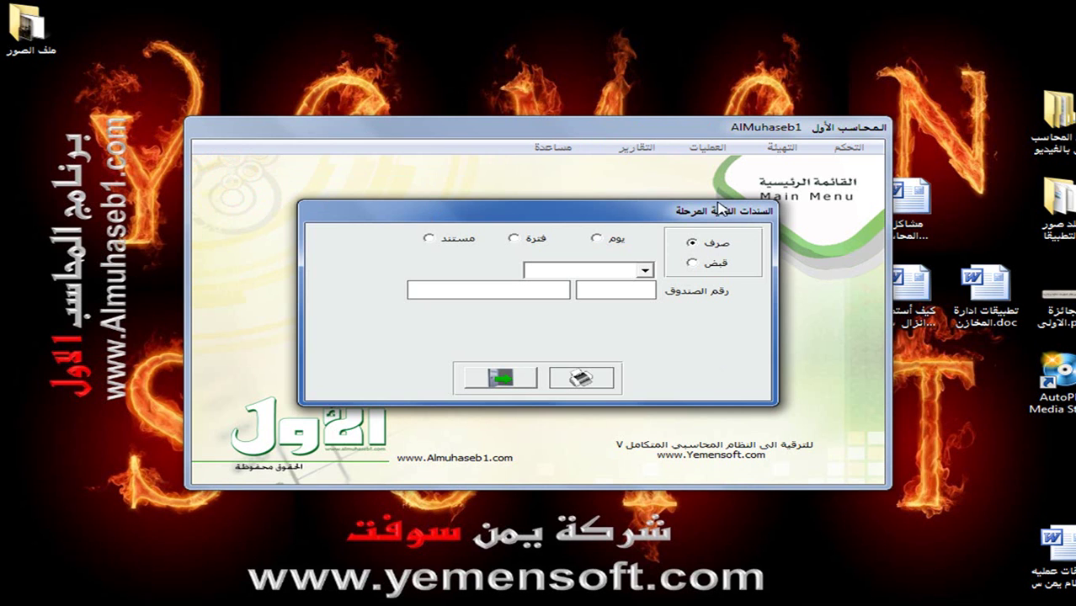
left_click(607, 239)
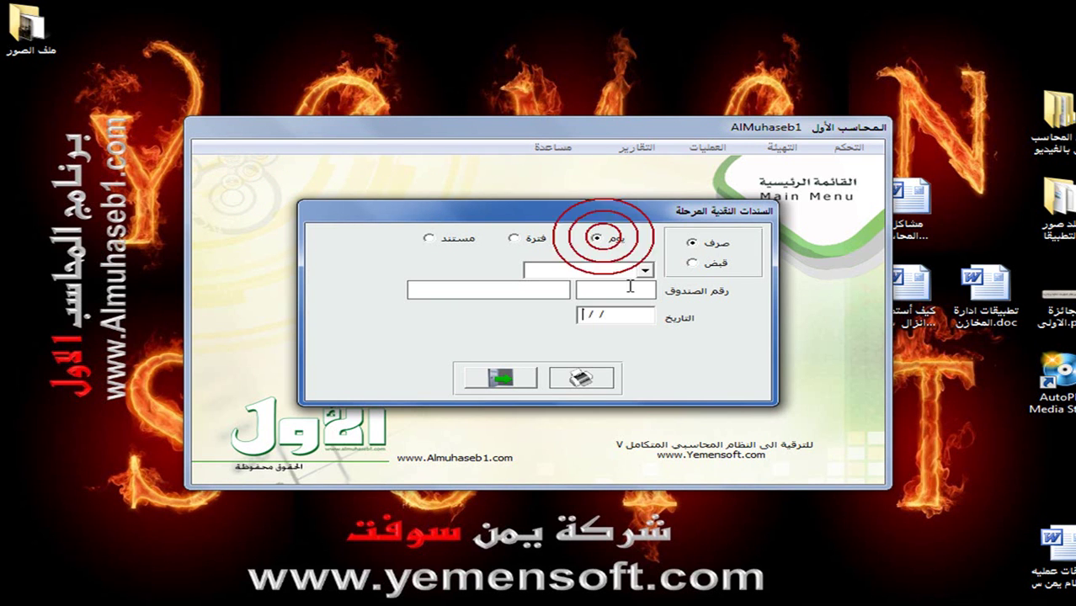
left_click(522, 239)
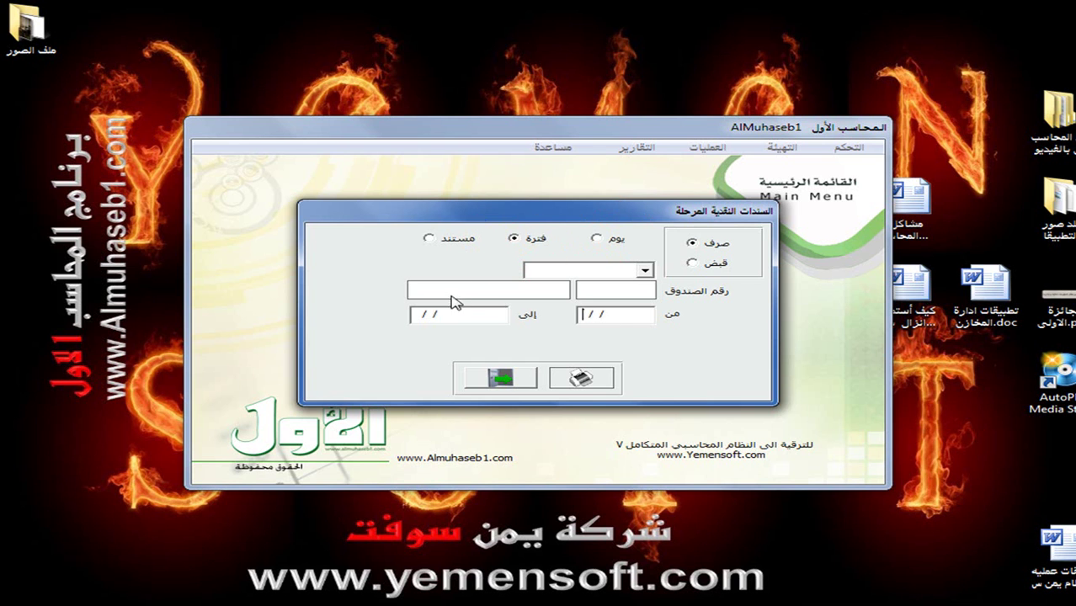
left_click(430, 239)
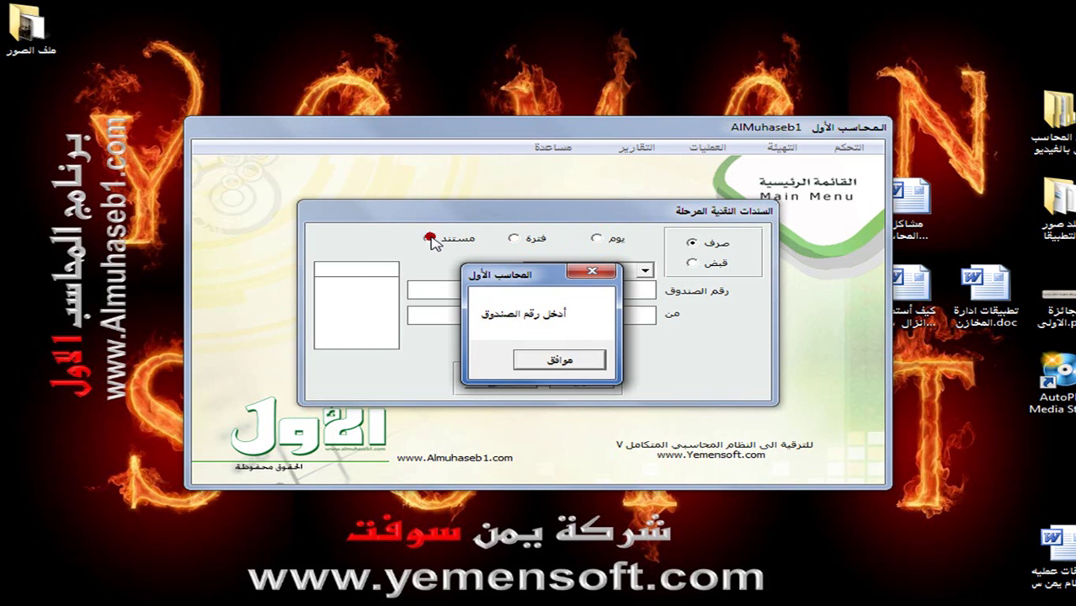
left_click(583, 362)
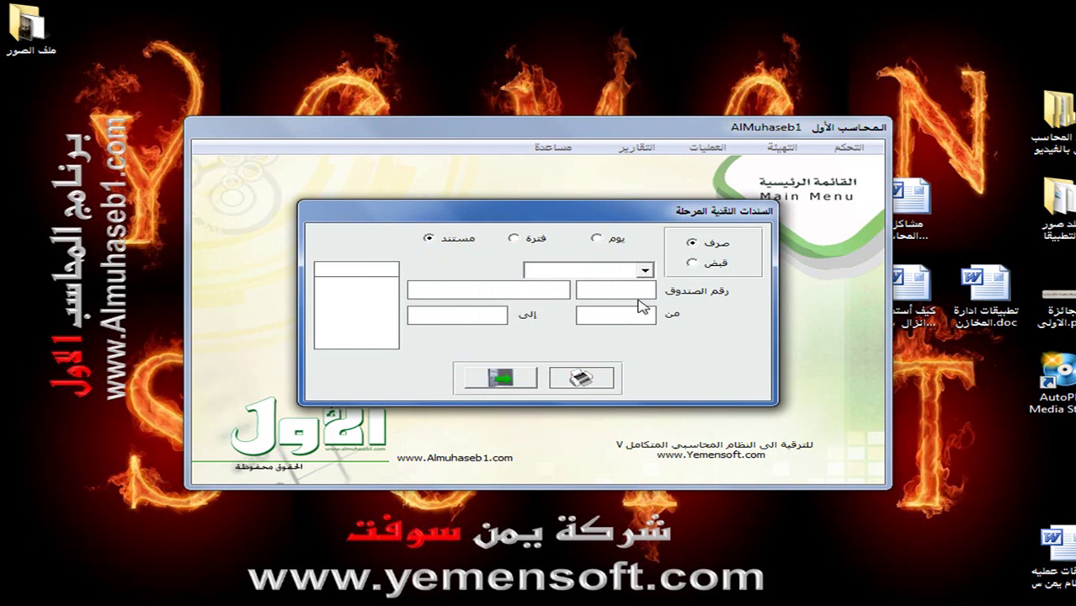
- Choose cash box 1 (صندوق ريال) and the detailed report type (تحليلي) for the posted cash vouchers
left_click(587, 287)
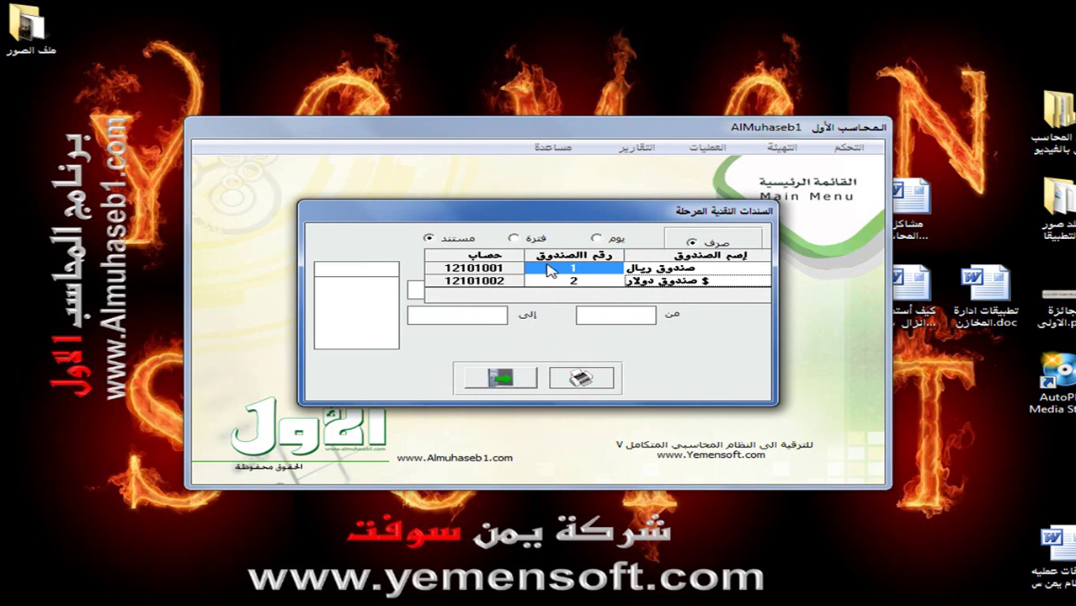
left_click(560, 270)
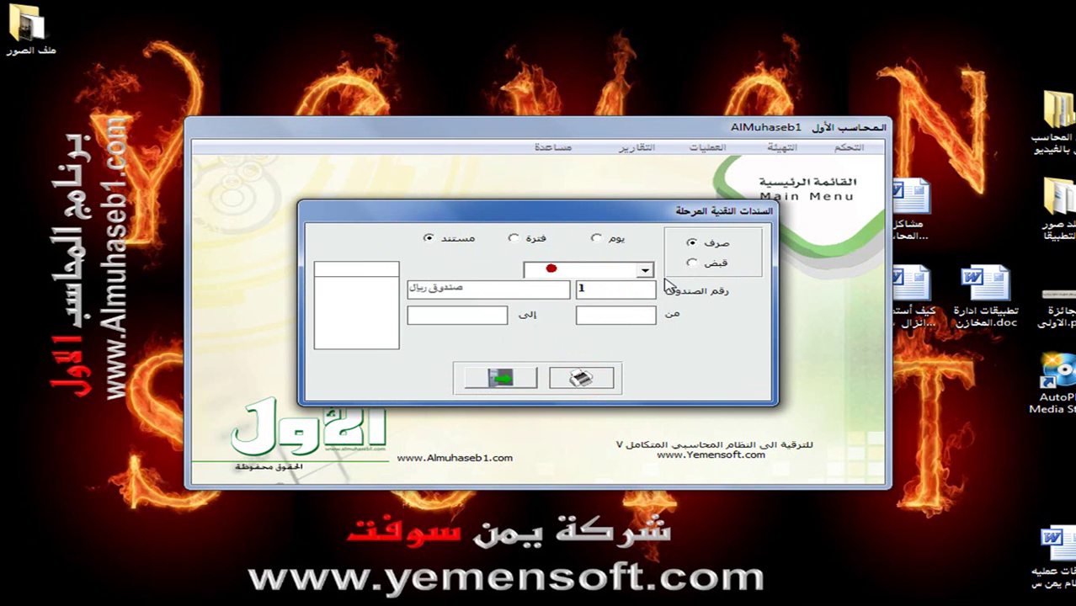
left_click(645, 269)
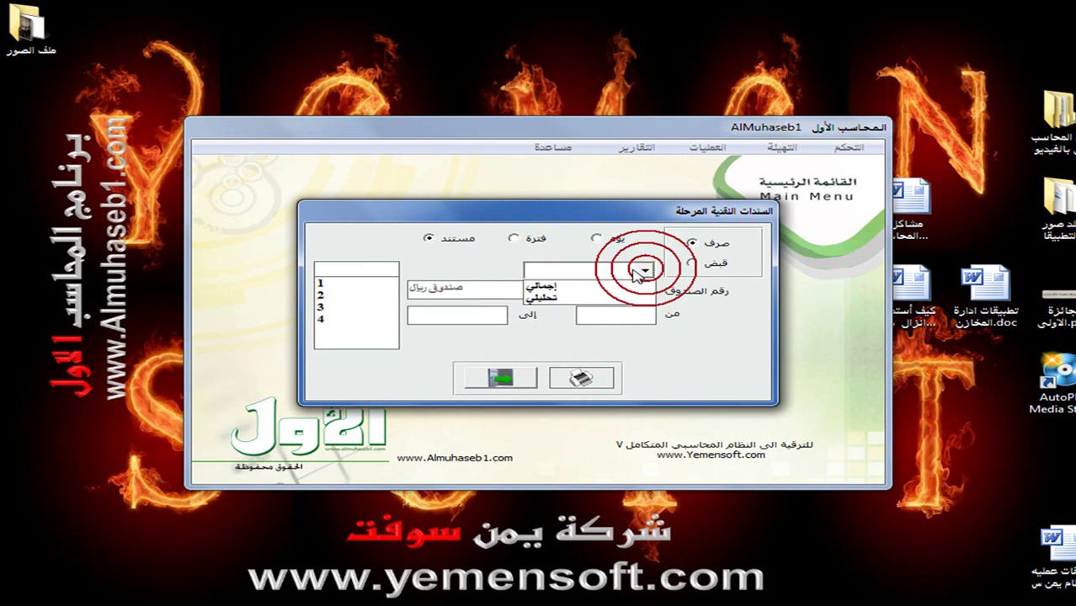
left_click(593, 299)
- Select voucher 4 and preview its detailed posted payment voucher report
left_click(323, 323)
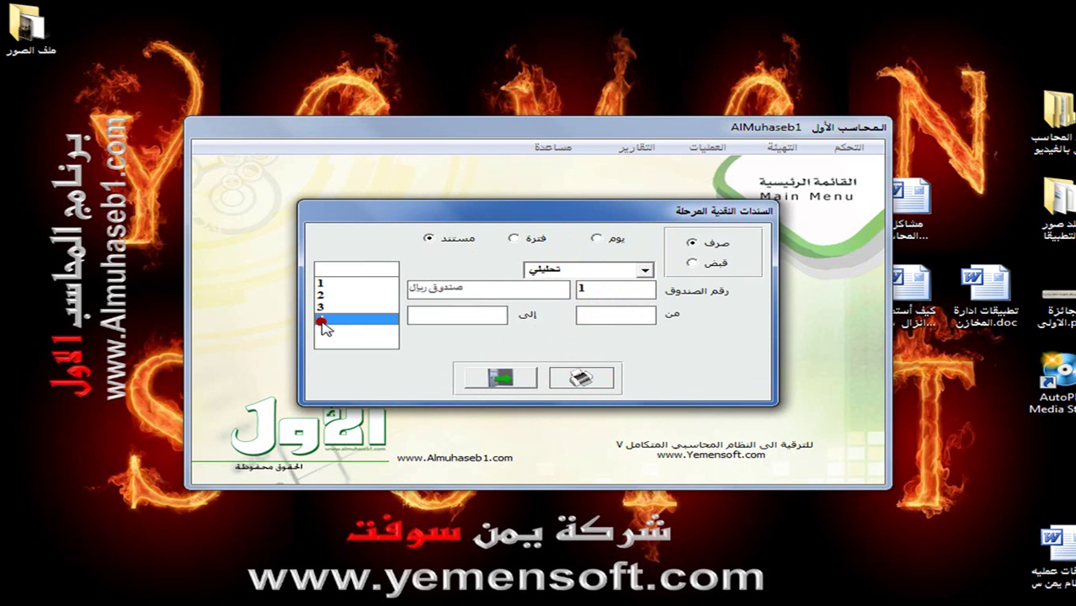
left_click(577, 379)
left_click(569, 365)
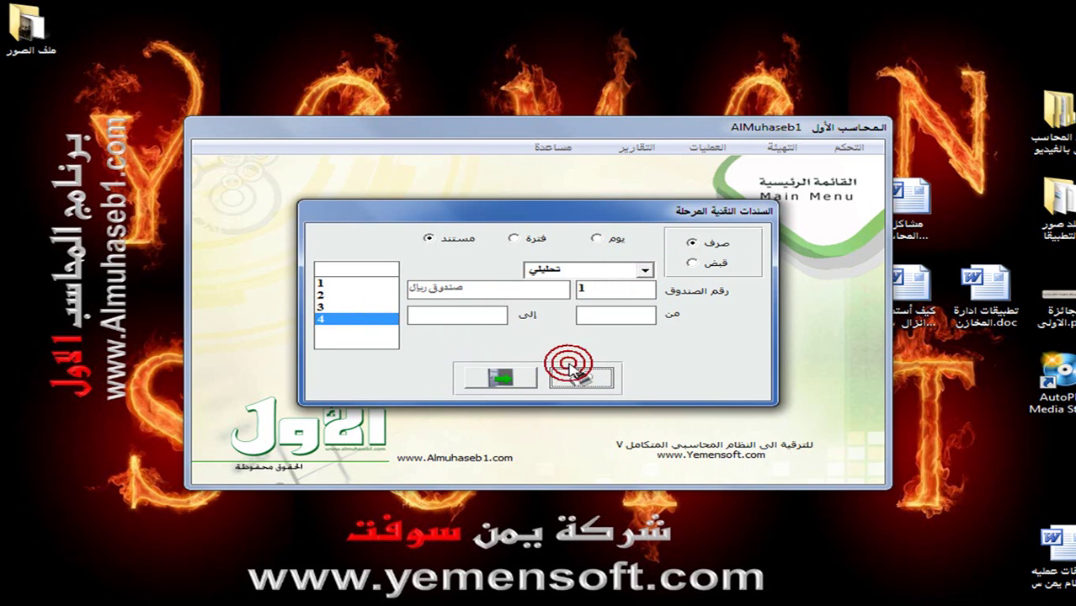
left_click(354, 321)
left_click(574, 378)
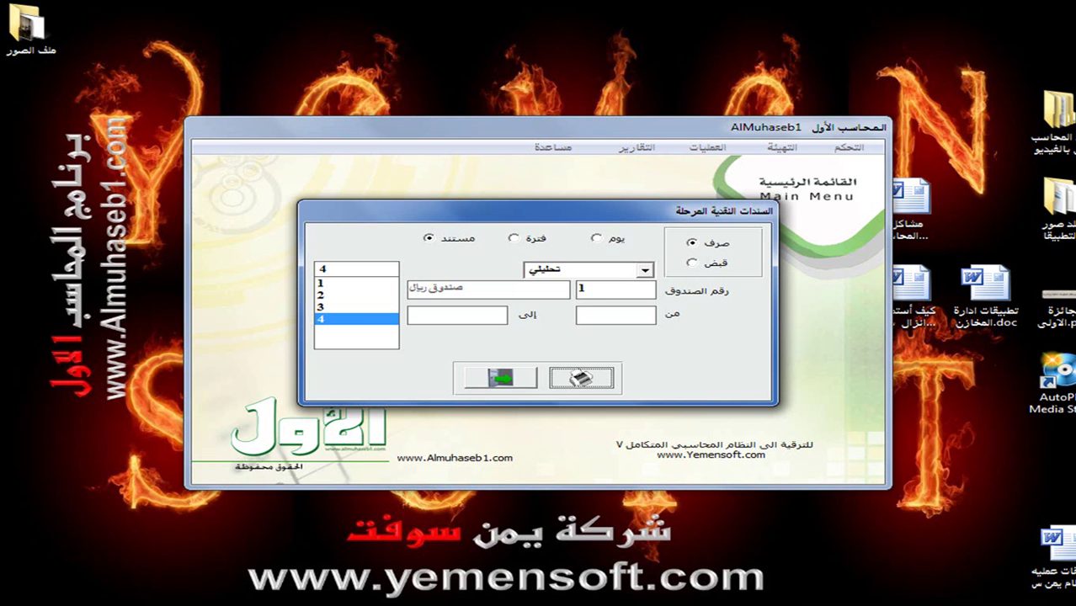
- Preview the posted cash vouchers report as a total (إجمالي) for vouchers 1 to 4 and close the report form
left_click(643, 269)
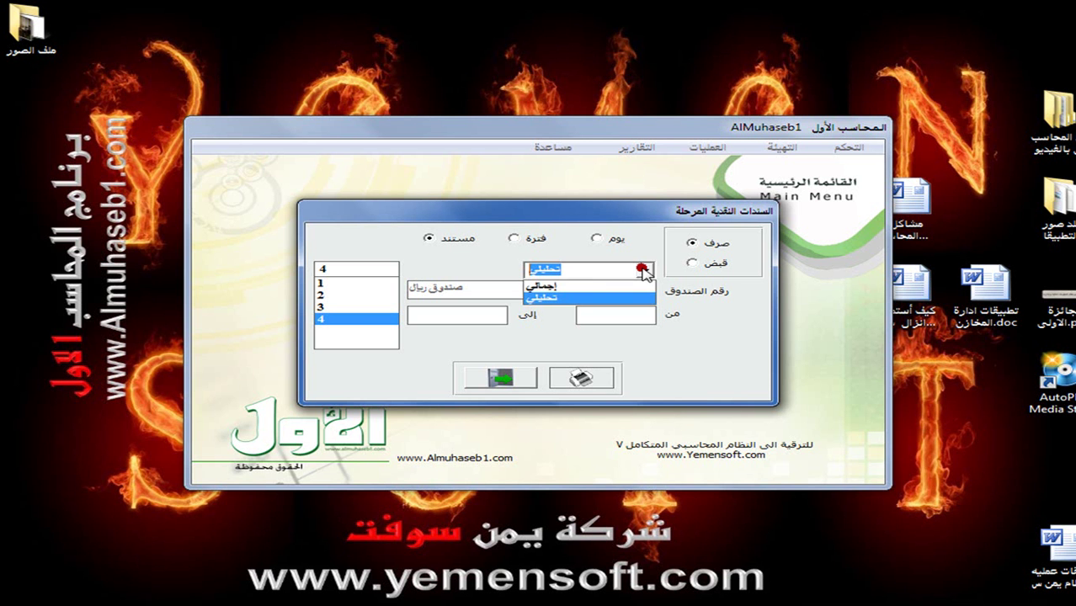
left_click(632, 285)
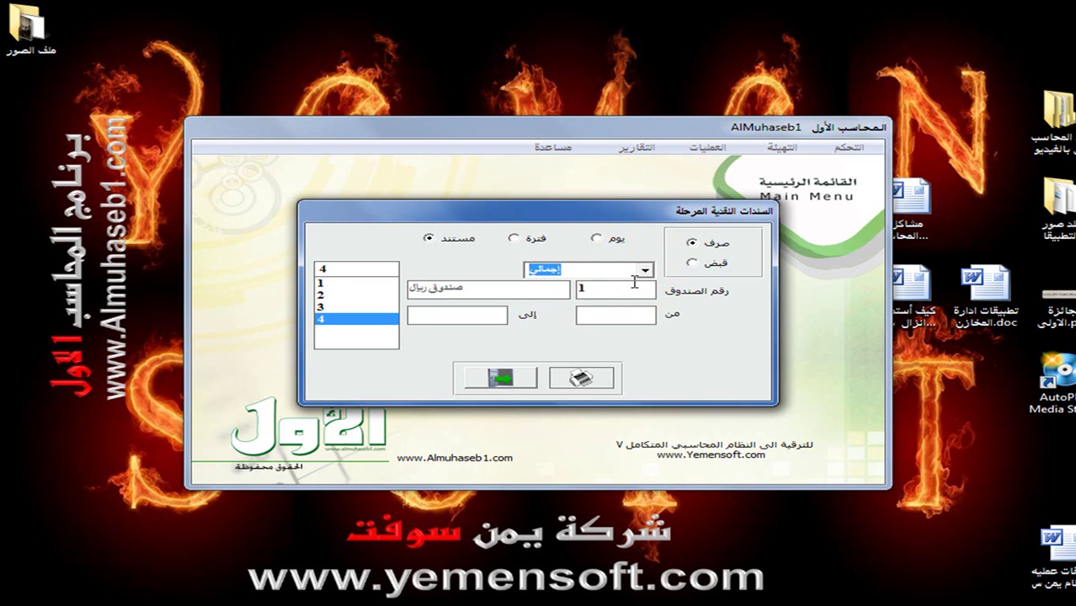
left_click(614, 310)
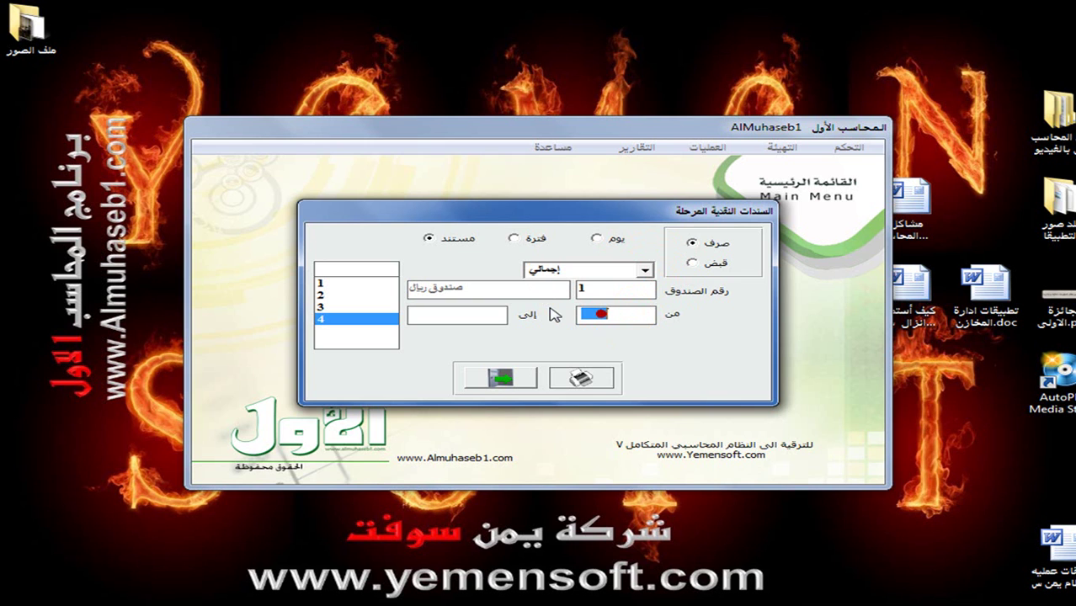
type("1")
left_click(470, 317)
left_click(466, 318)
left_click(353, 318)
left_click(468, 314)
type("4")
left_click(580, 380)
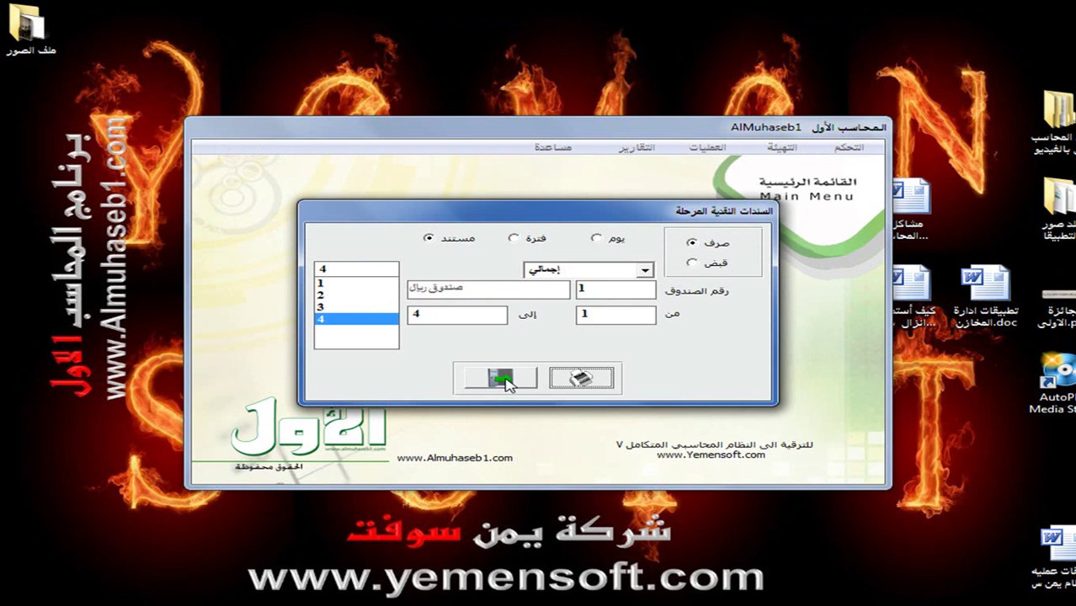
left_click(503, 380)
- Open the unposted cash vouchers report (السندات غير المرحلة) and set it to filter by document (مستند)
left_click(636, 148)
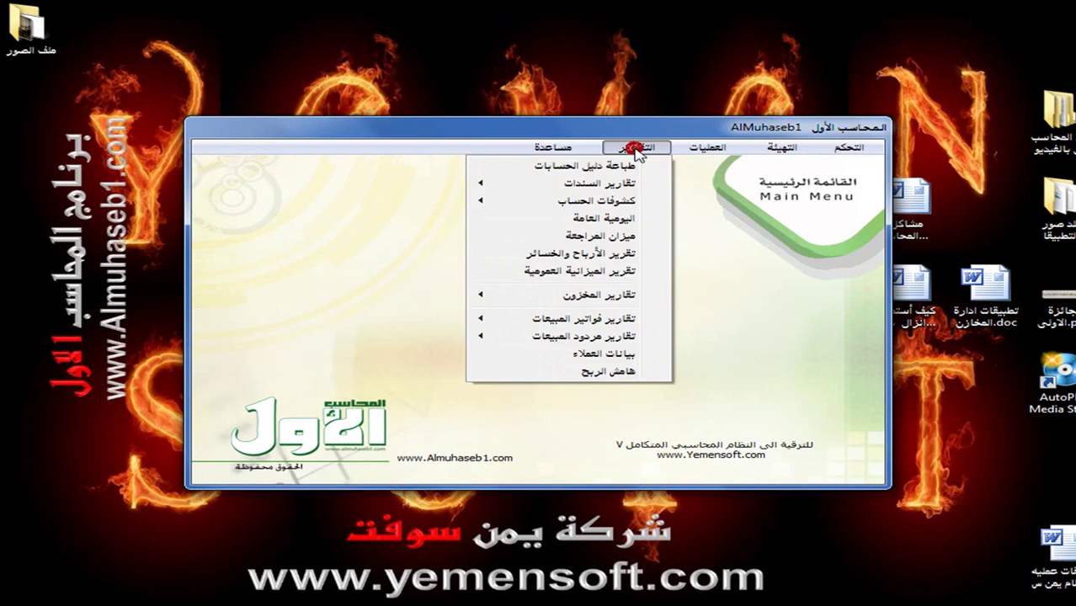
mouse_move(604, 192)
mouse_move(429, 193)
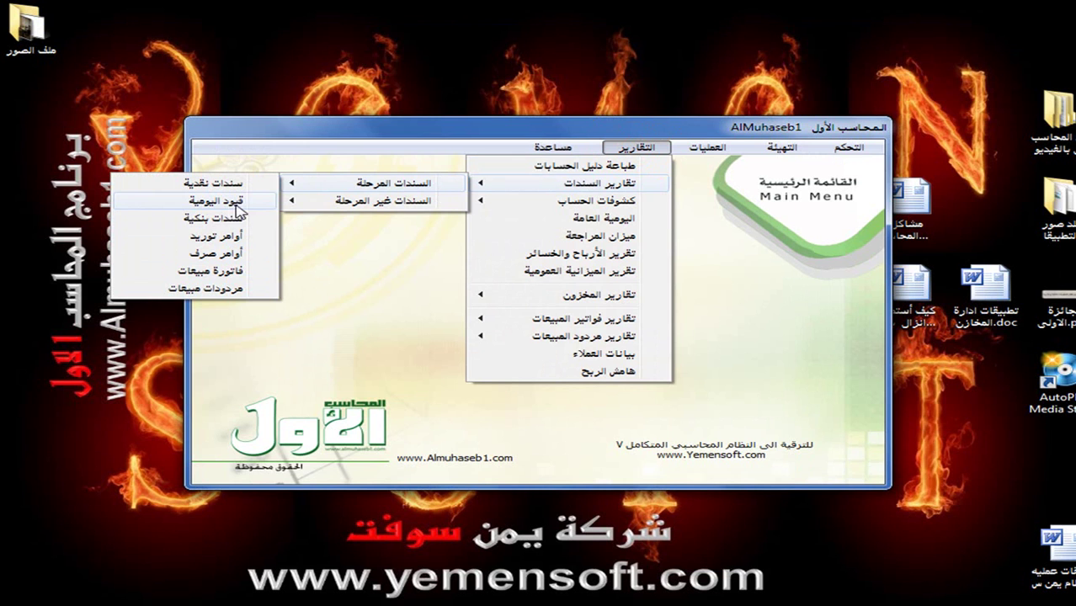
left_click(171, 287)
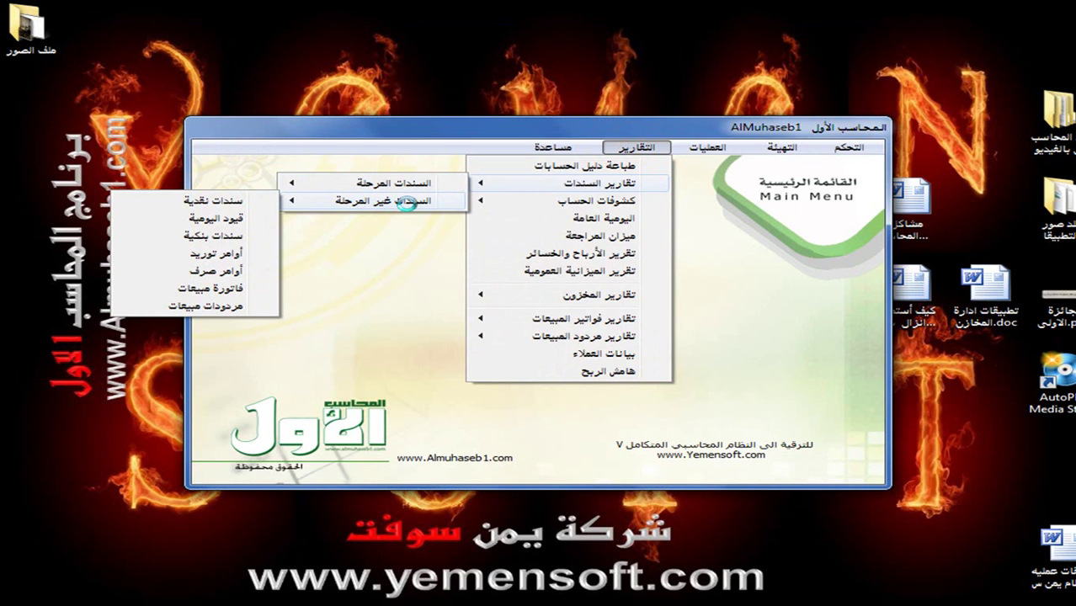
left_click(239, 202)
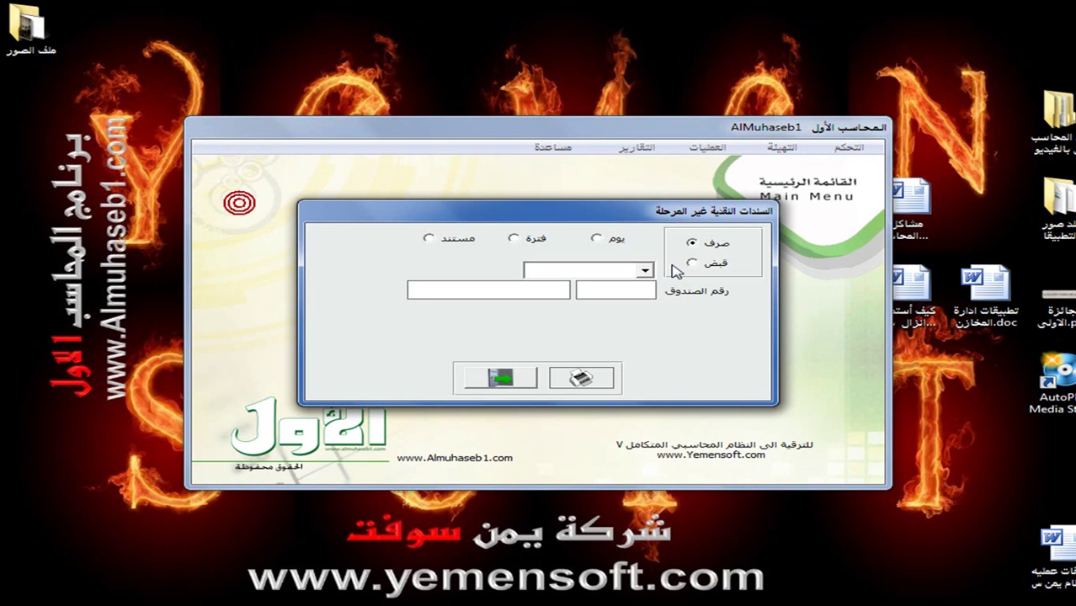
left_click(459, 238)
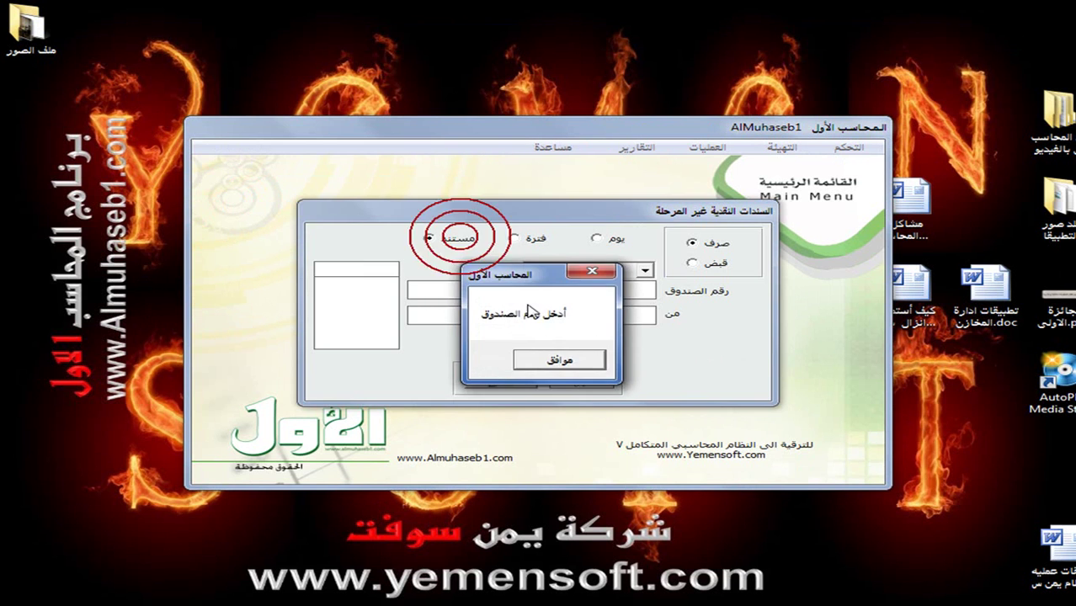
left_click(586, 361)
- Preview the unposted payment voucher 5 of cash box 1 and close the report form
type("1")
left_click(628, 295)
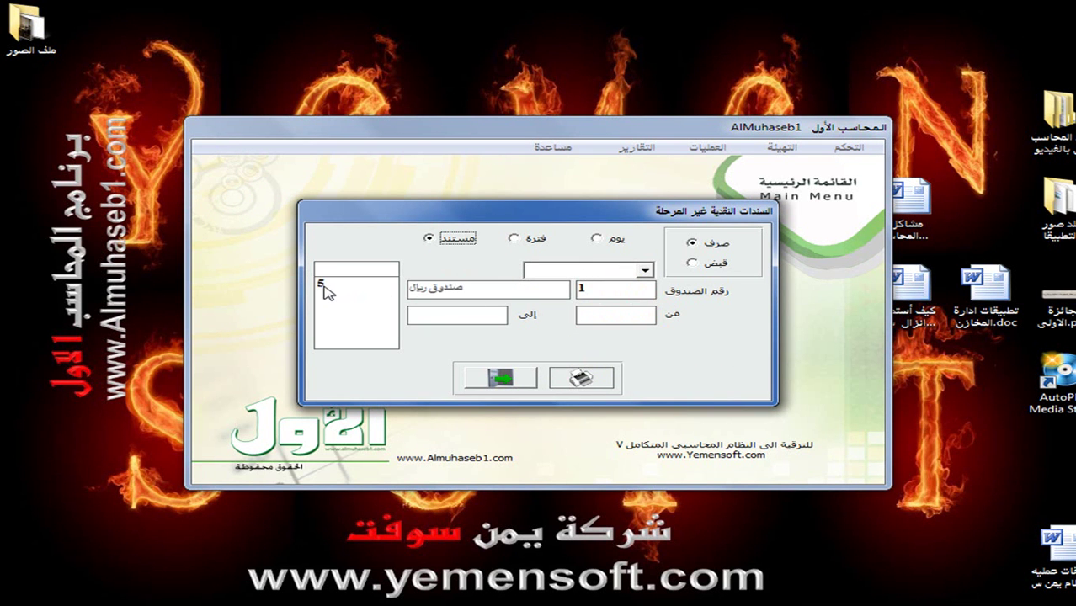
left_click(324, 287)
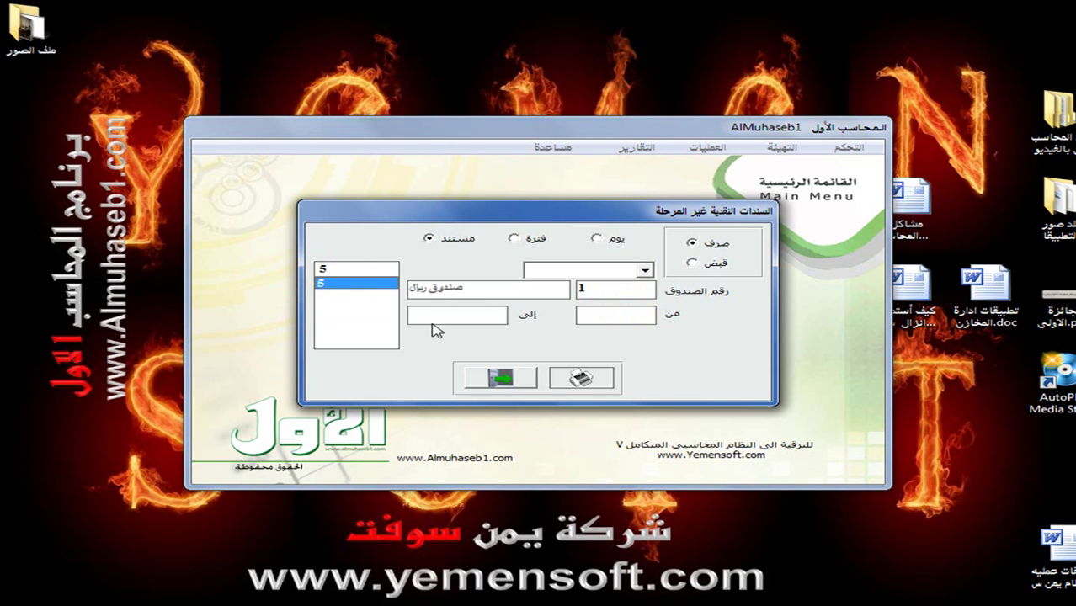
left_click(579, 378)
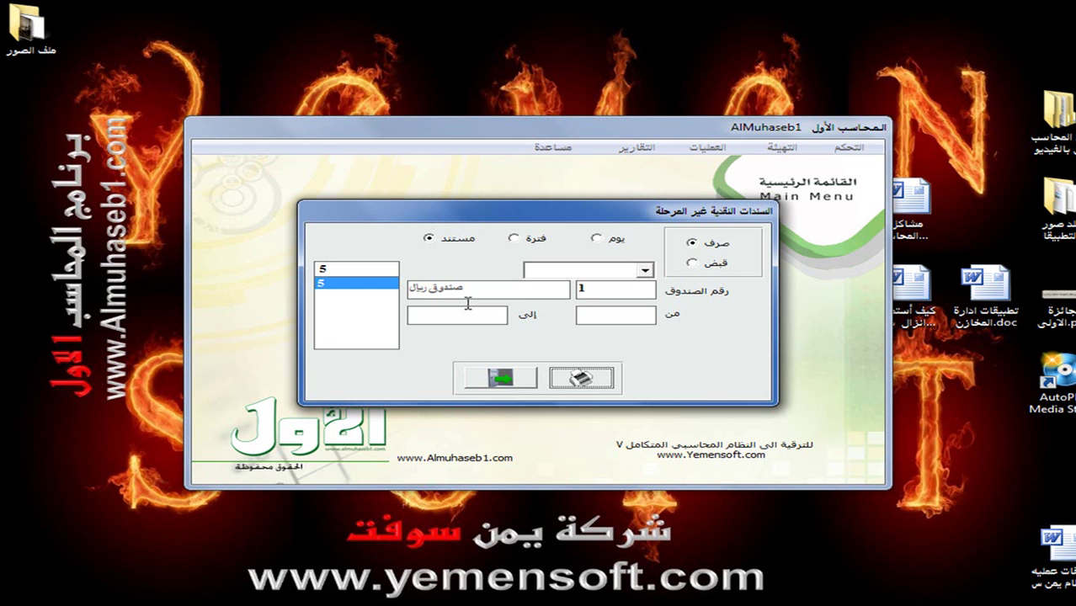
left_click(498, 378)
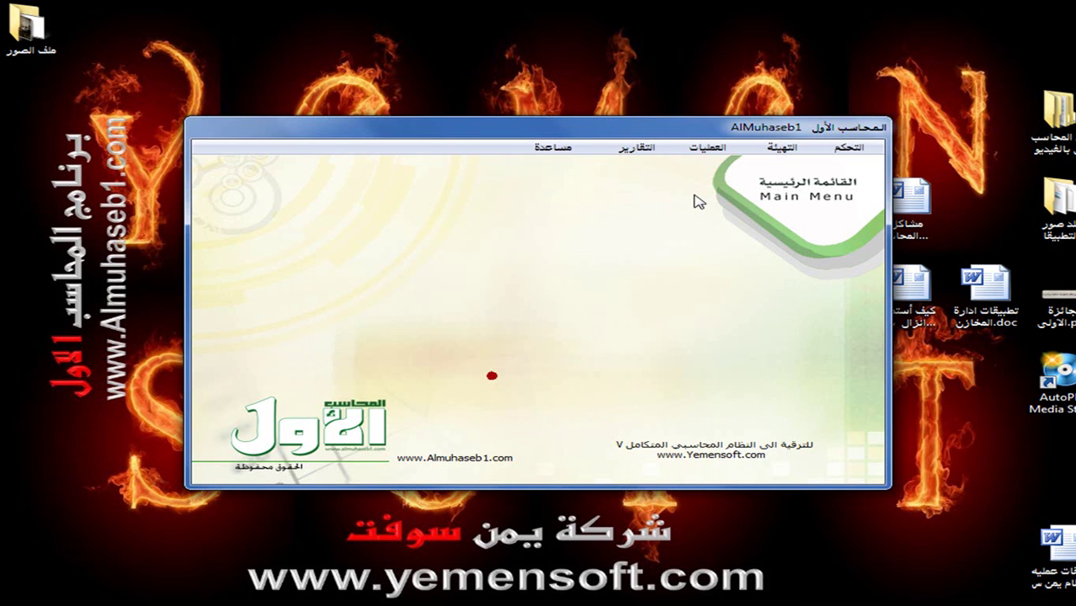
- Open the detailed sub-account statement (كشف حساب فرعي تحليلي) and set the starting account to محلات الوارق التجارية – ريال
left_click(654, 146)
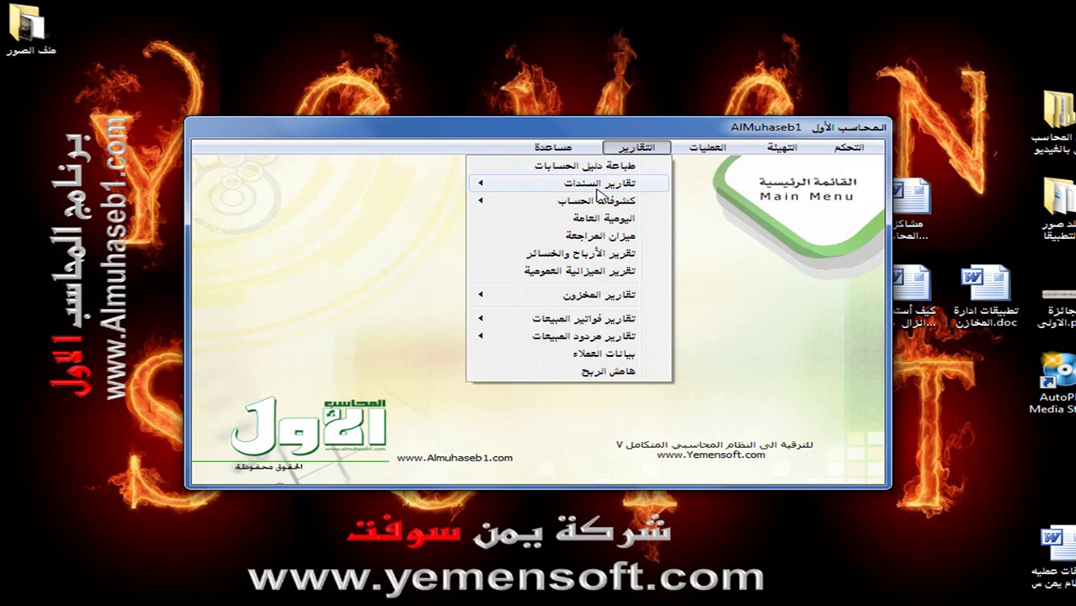
mouse_move(606, 204)
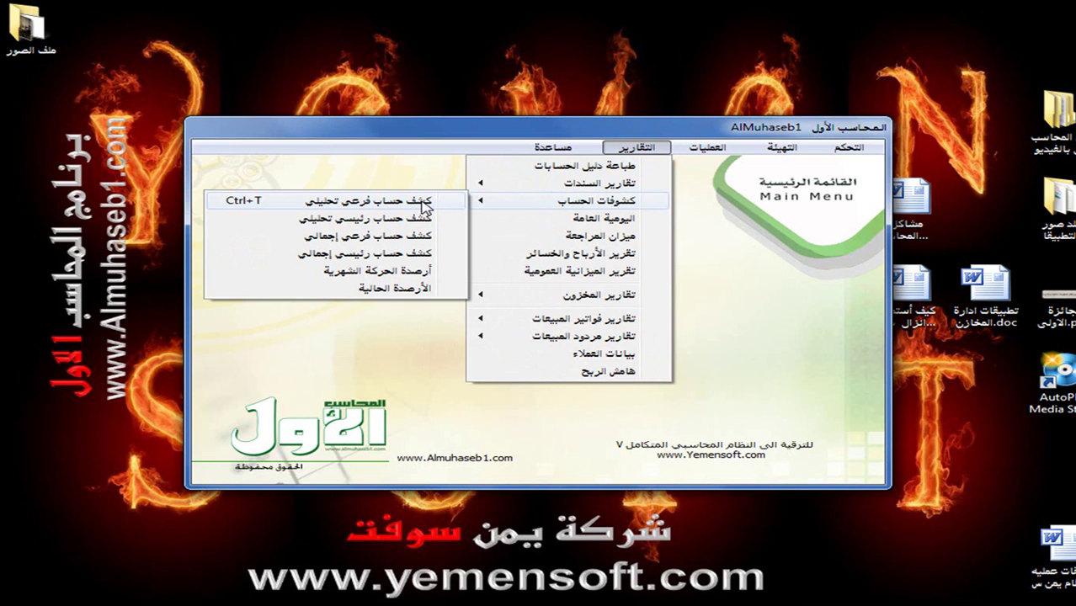
left_click(419, 206)
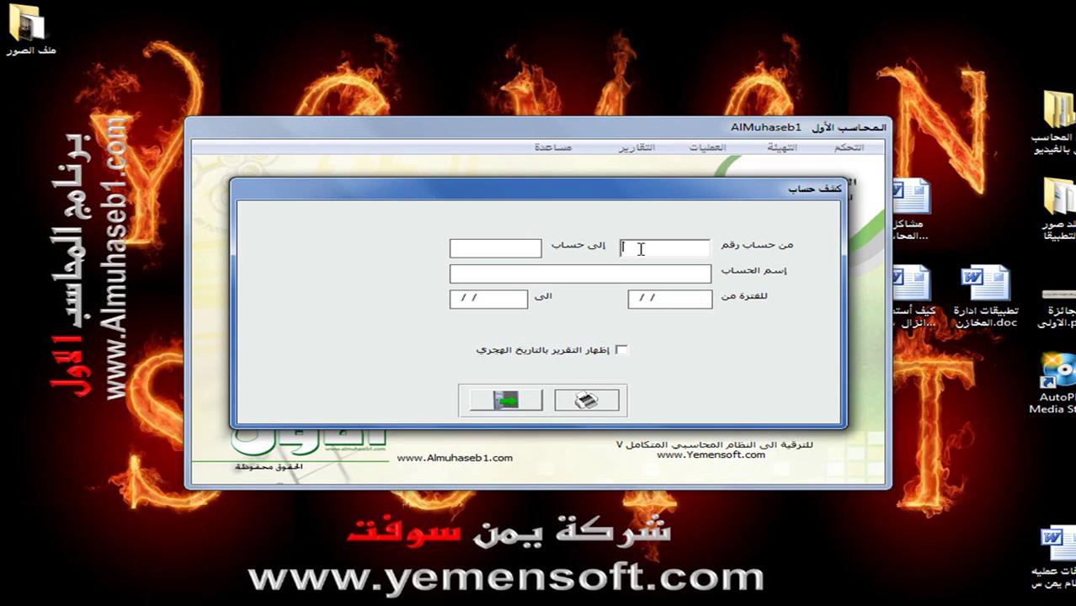
double_click(639, 249)
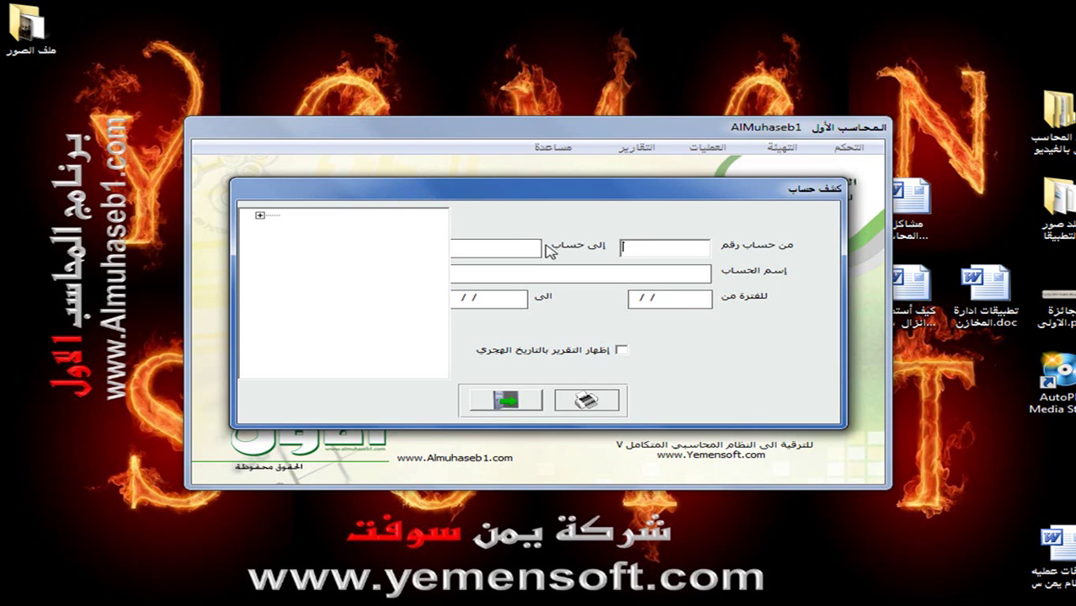
left_click(260, 215)
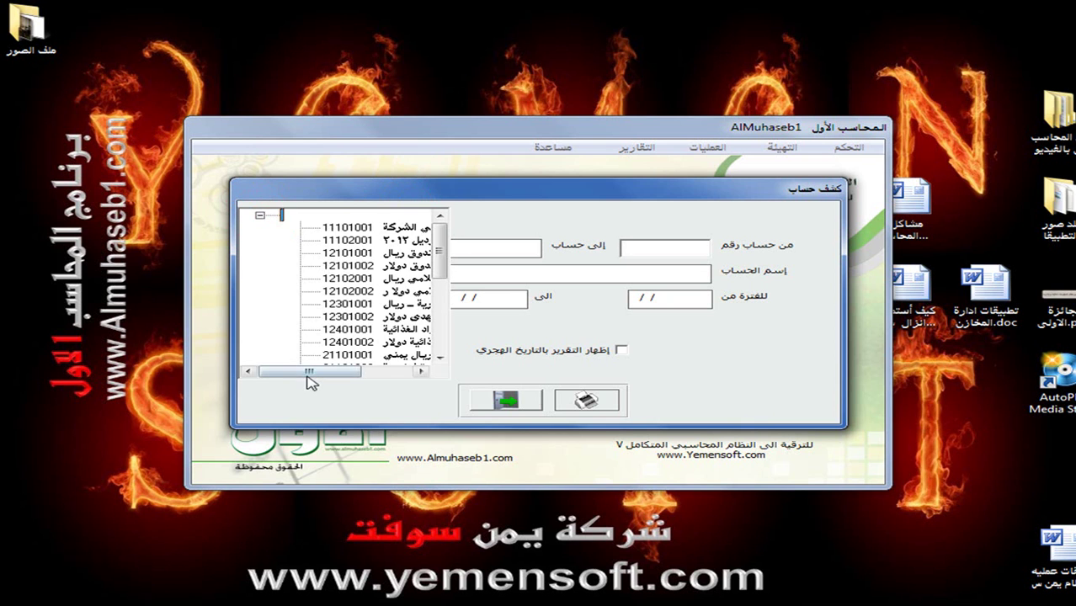
left_click_drag(311, 372, 386, 379)
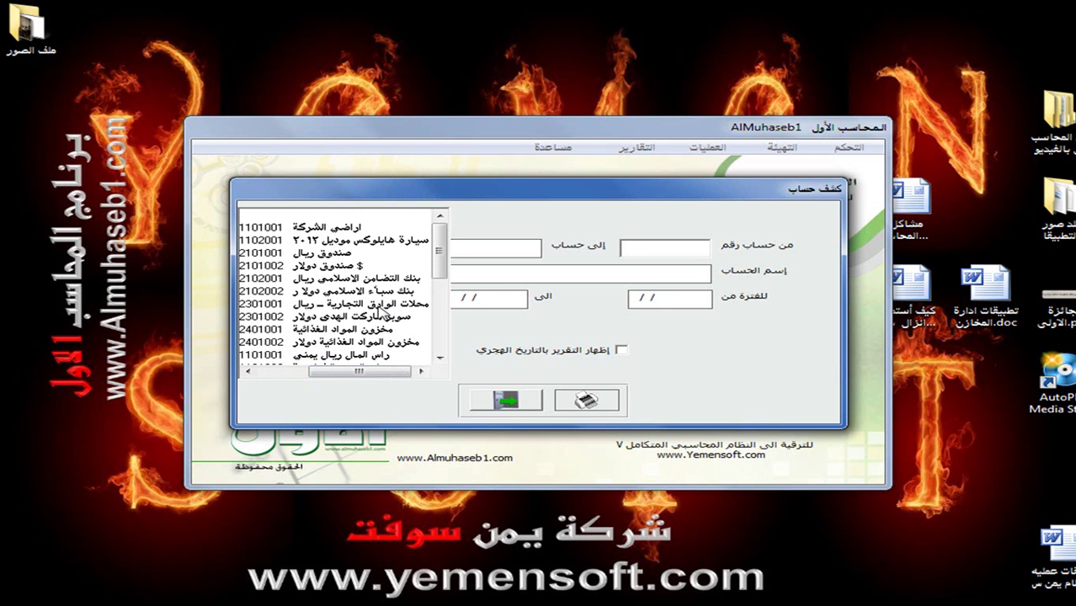
left_click(376, 304)
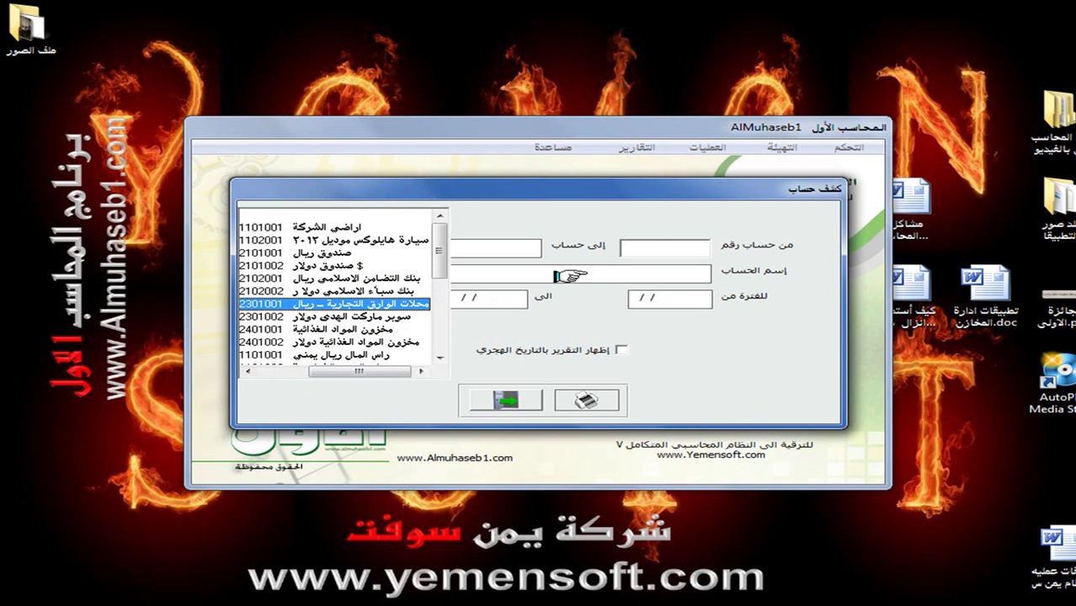
left_click(651, 247)
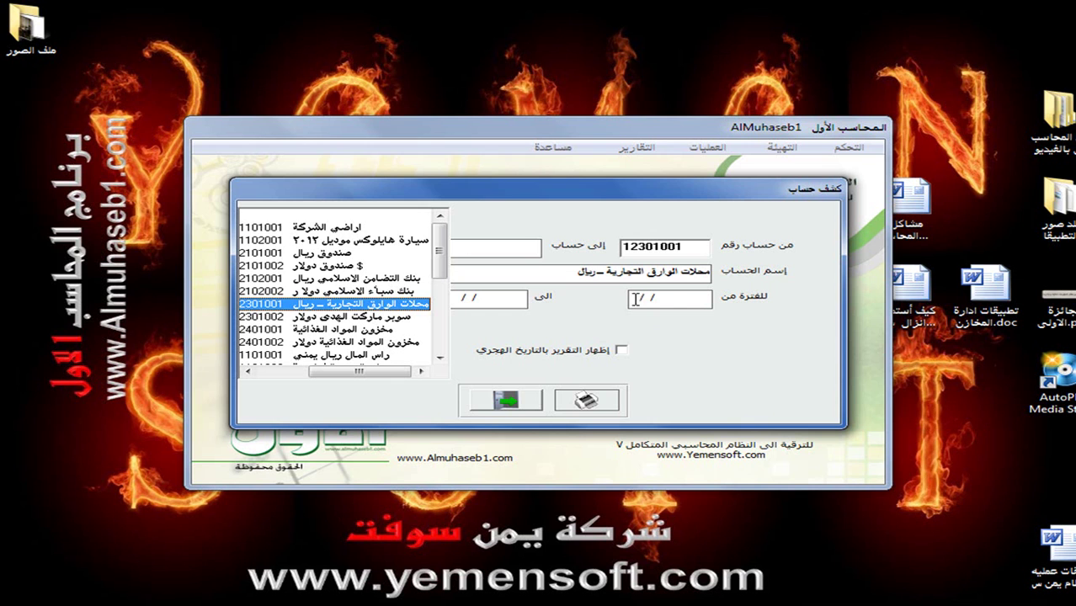
- Set the statement period from 01/01/12 to 31/12/12 and preview the account statement
left_click(638, 299)
type("01/01/12")
key("Tab")
type("312112")
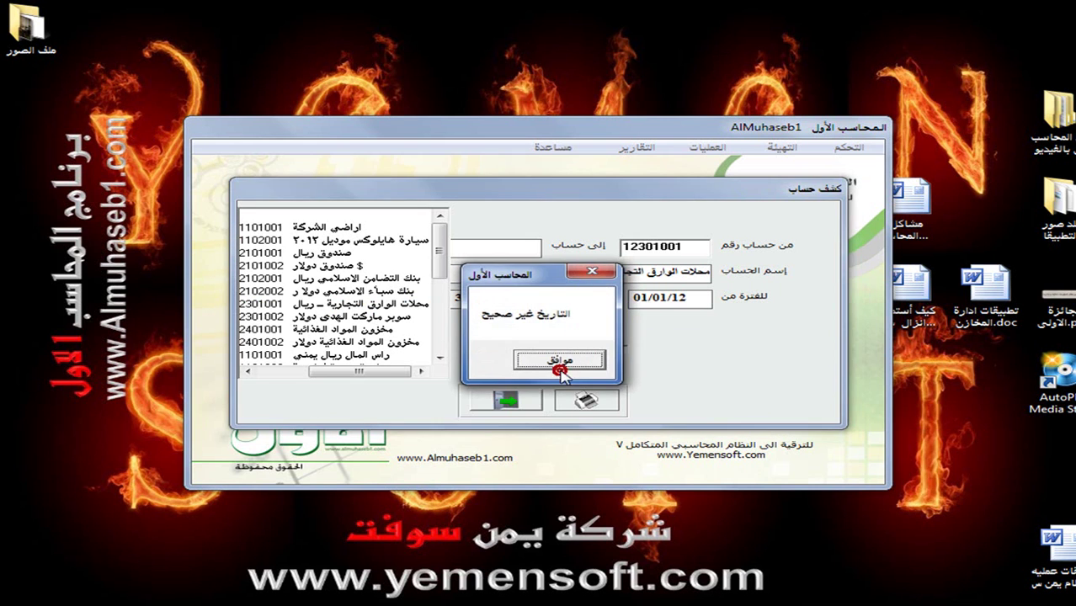
left_click(560, 361)
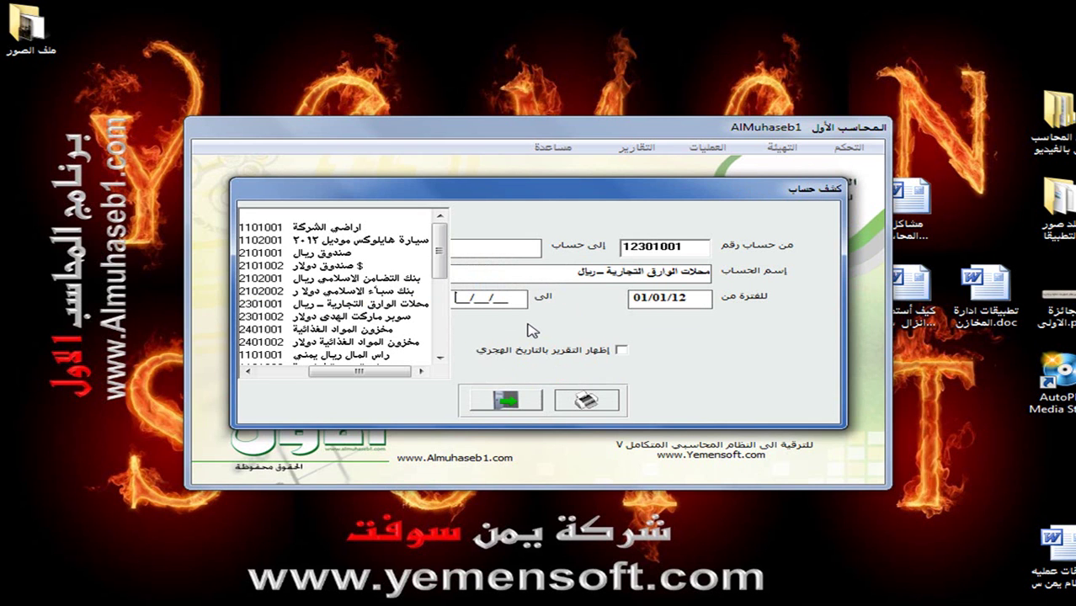
type("31/12/12")
left_click(586, 401)
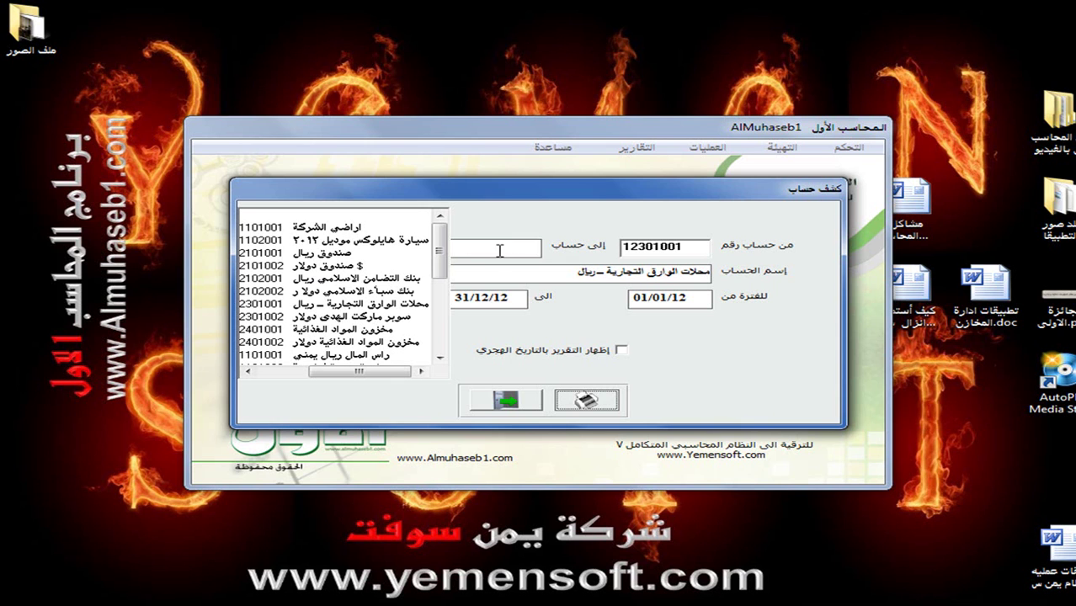
- Set the ending account to سوبر ماركت الهدى دولار, preview the statement for the account range, and close the report form
left_click(373, 317)
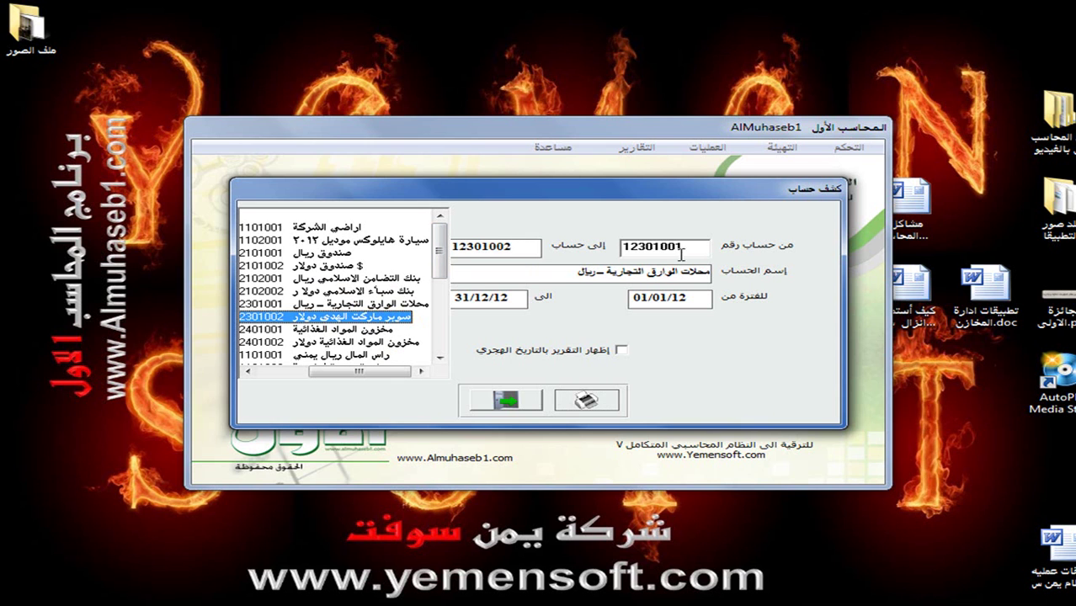
left_click(580, 399)
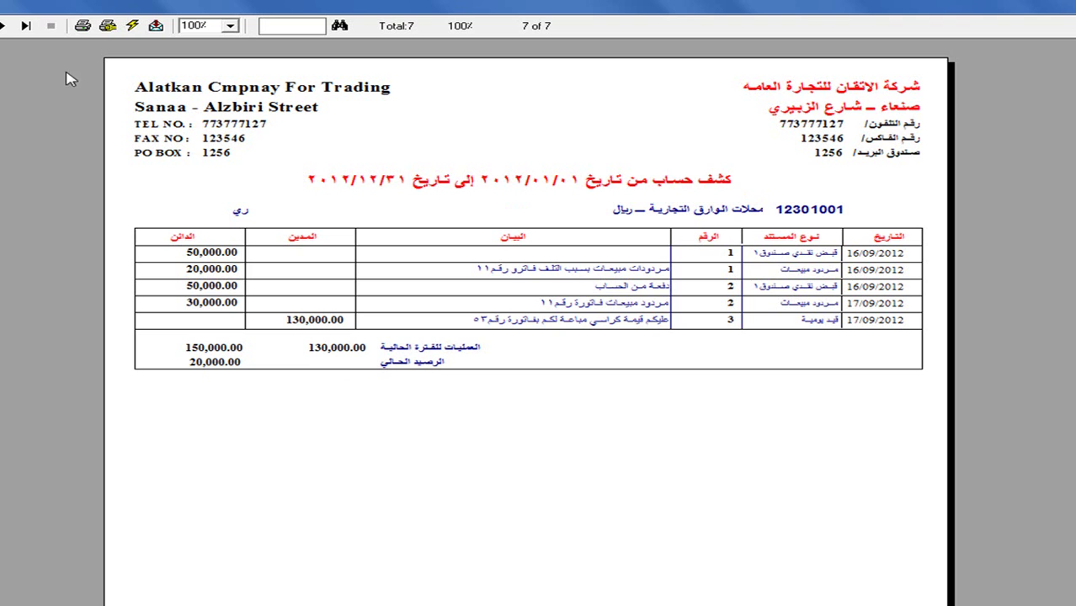
left_click(3, 27)
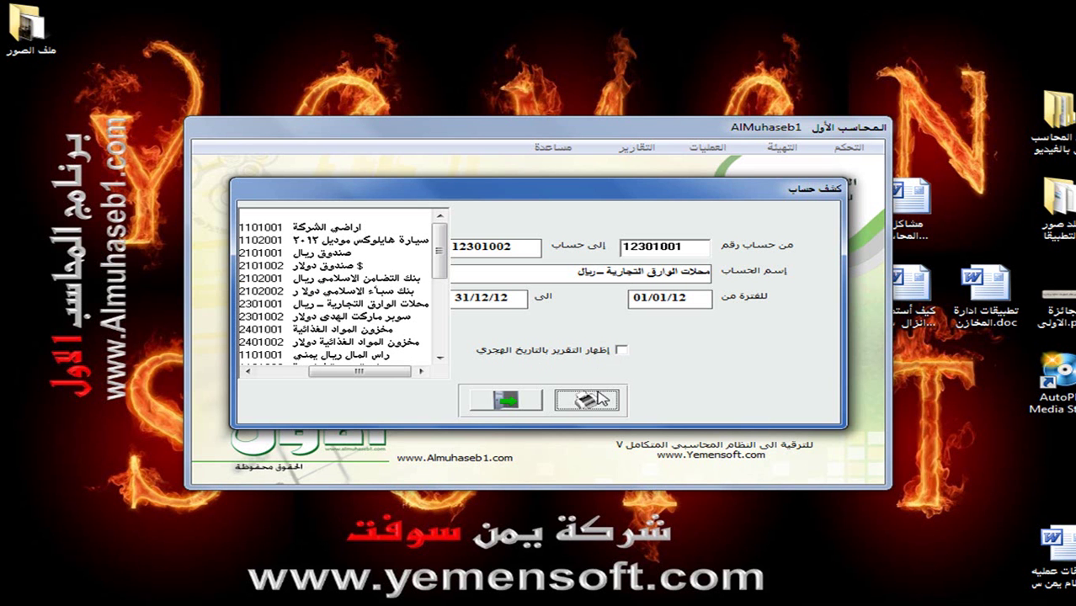
left_click(510, 402)
- Open the detailed main account statement (كشف حساب رئيسي تحليلي) and choose the local customers group (عملاء محليين) as the main account
left_click(631, 148)
mouse_move(605, 201)
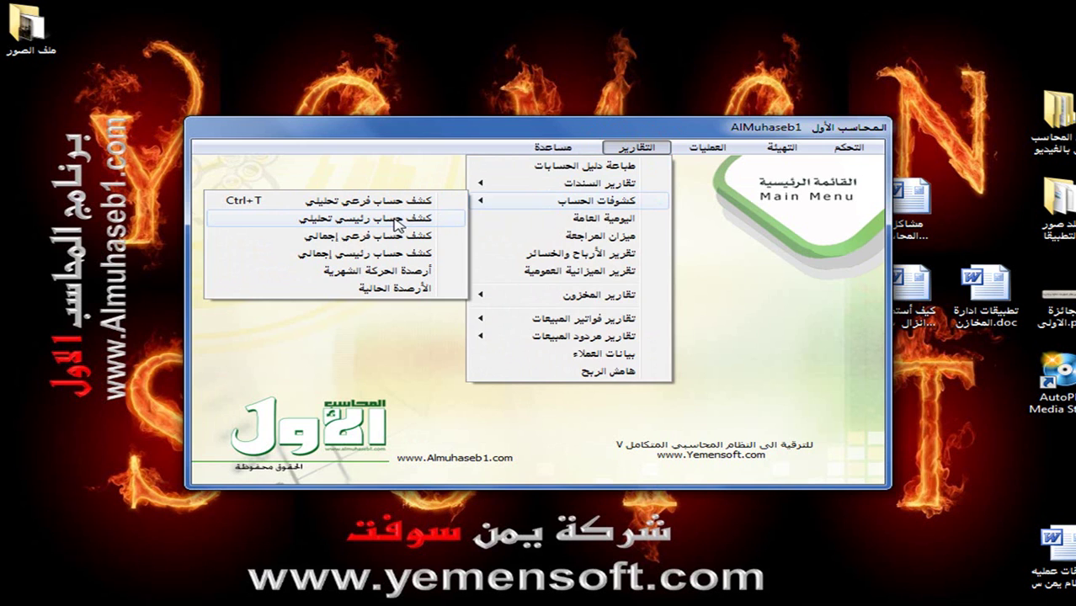
left_click(394, 219)
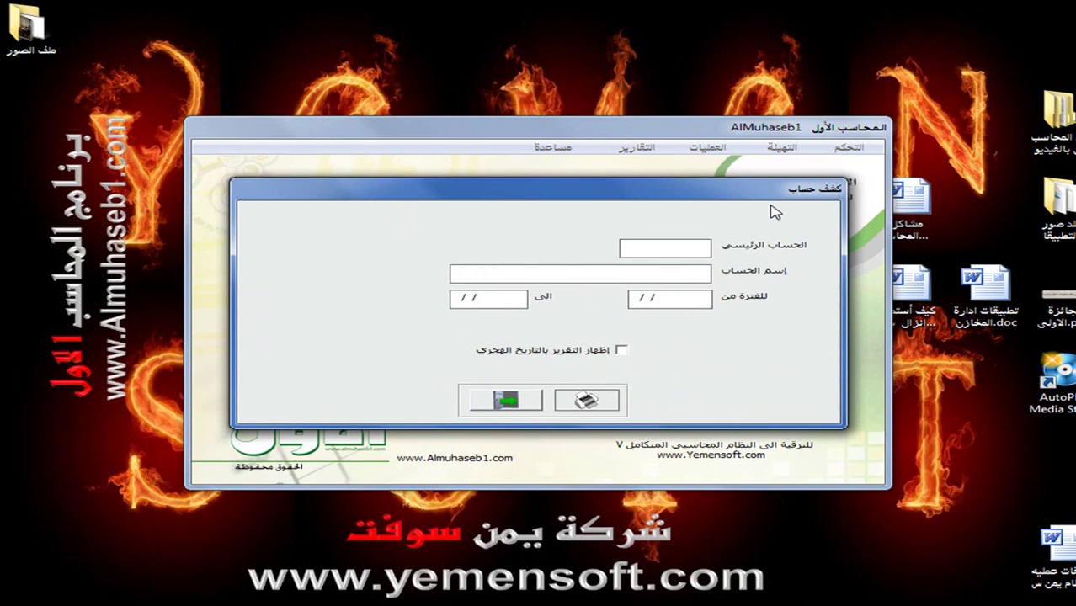
key("Return")
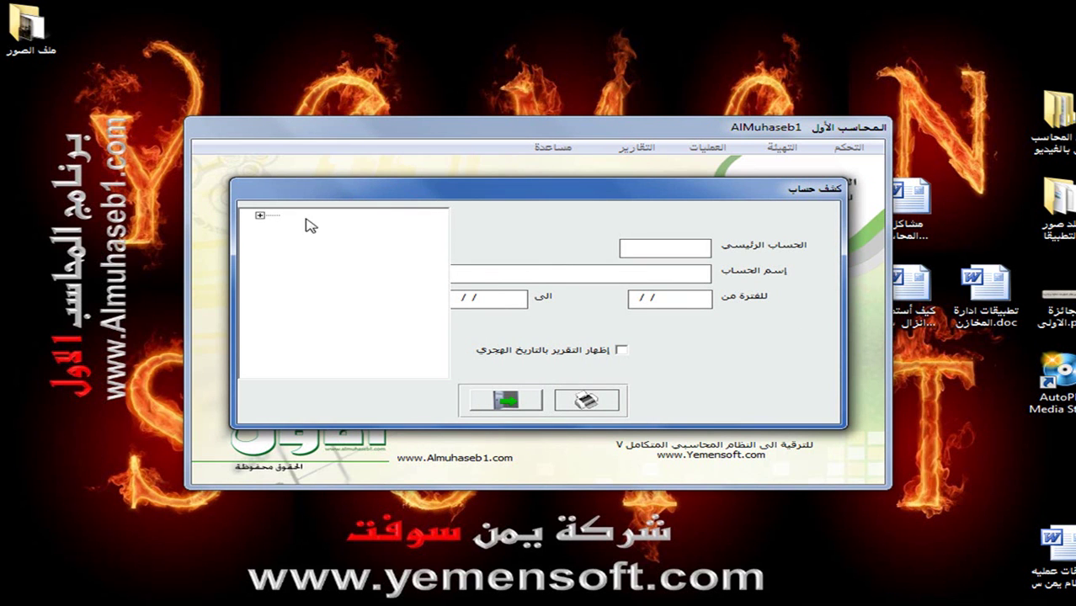
left_click(262, 216)
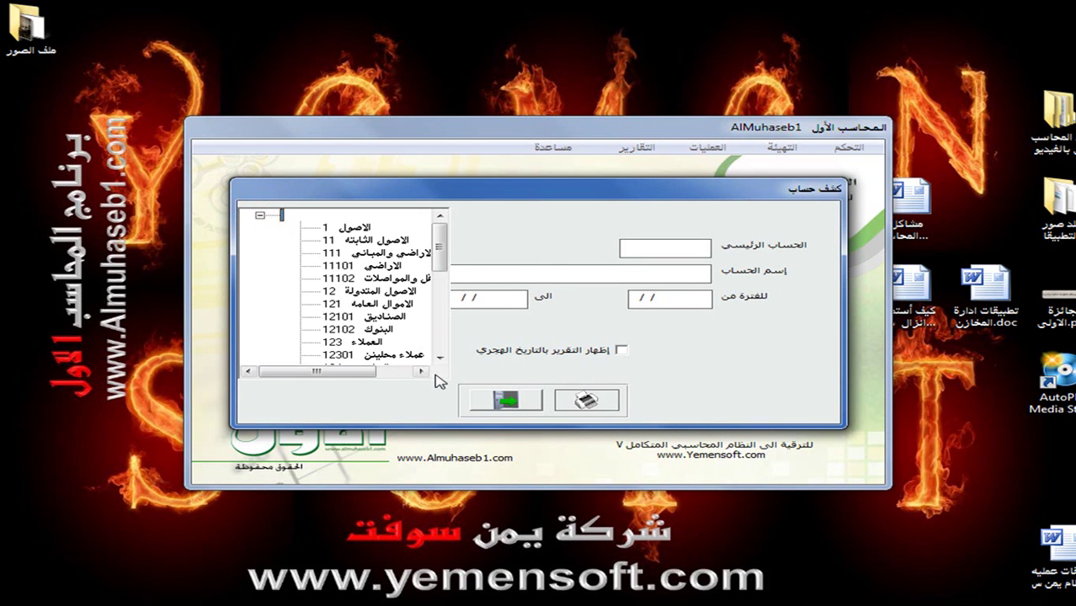
left_click(393, 354)
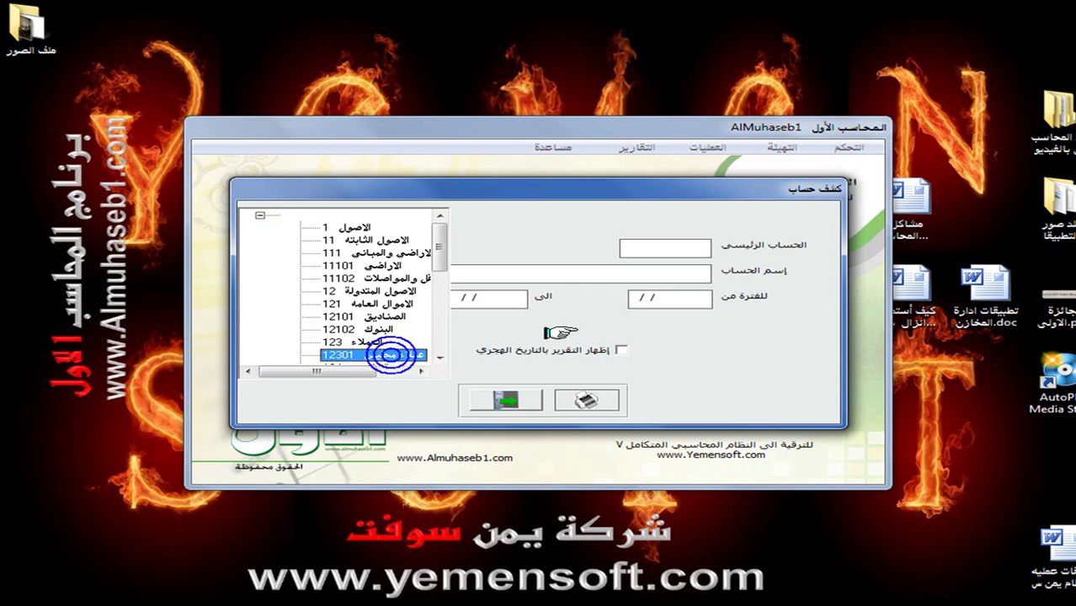
left_click(674, 251)
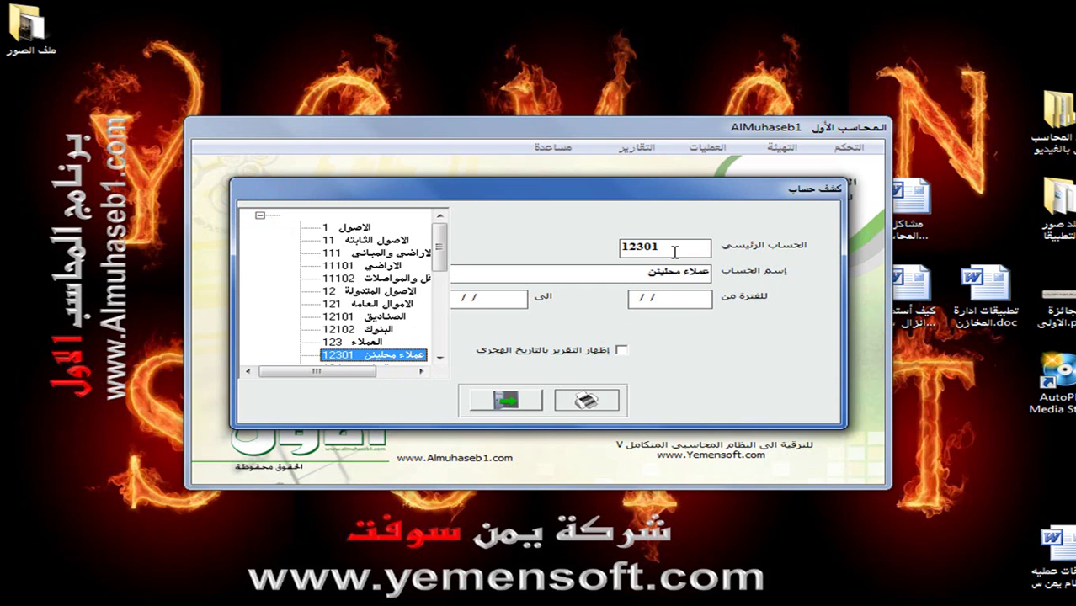
- Preview the detailed main account statement for 01/01/12 to 31/12/12, page through it, and close the report form
left_click(638, 300)
type("010112311212")
left_click(587, 401)
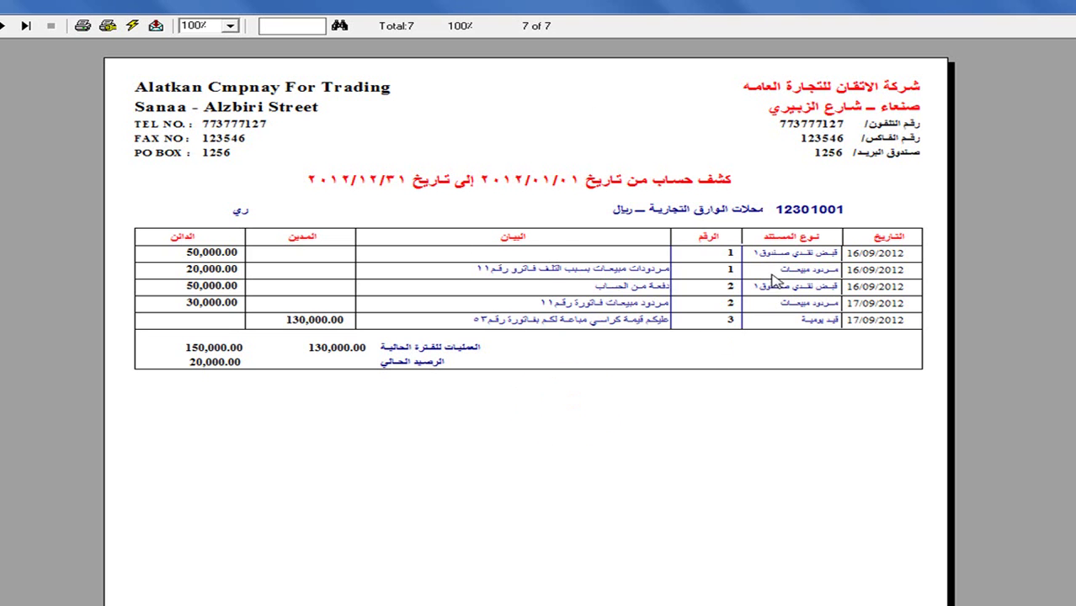
left_click(25, 25)
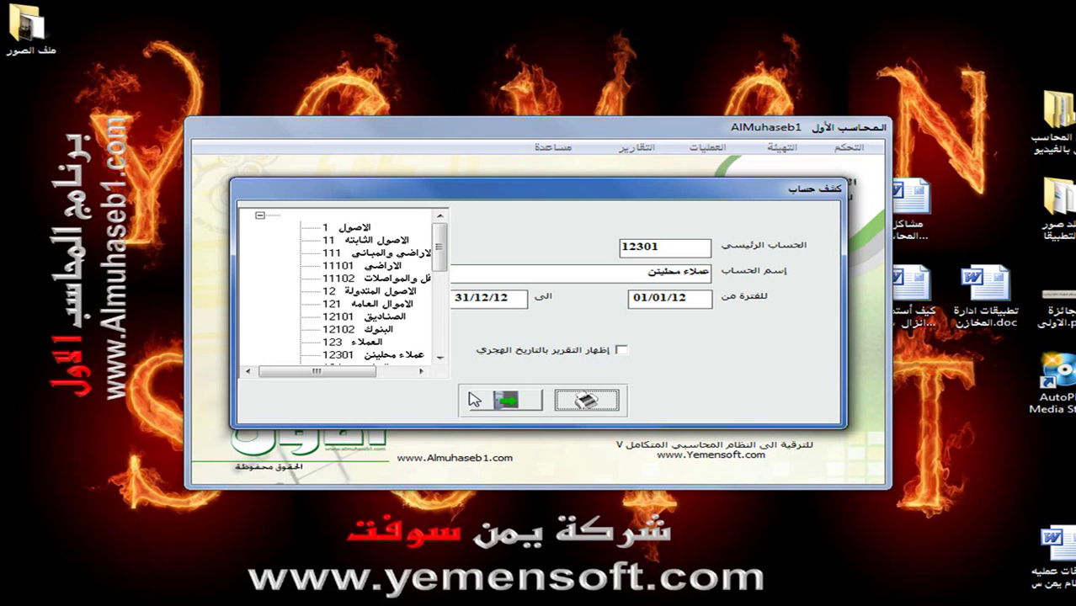
left_click(506, 401)
- Open the total sub-account statement (كشف حساب فرعي إجمالي) and set the account range from صندوق ريال to سوبر ماركت الهدى دولار
left_click(639, 148)
left_click(536, 209)
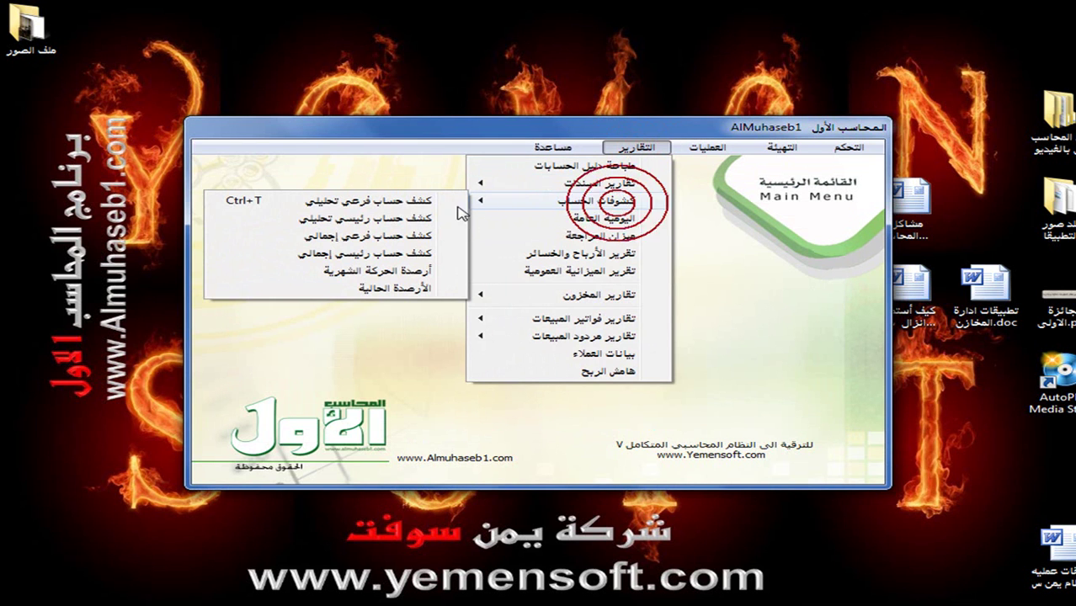
left_click(405, 238)
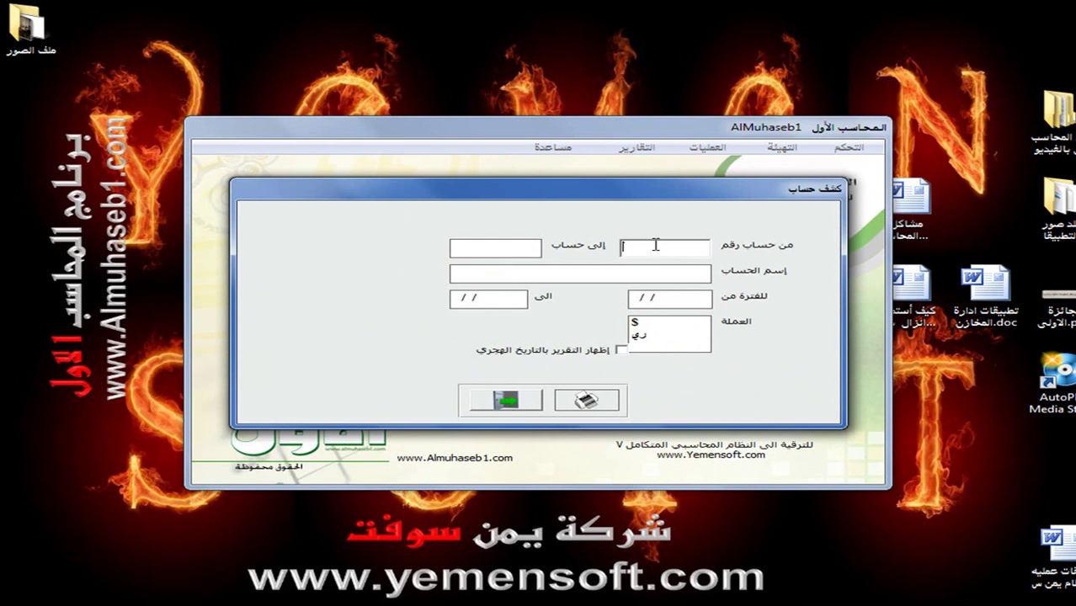
left_click(661, 247)
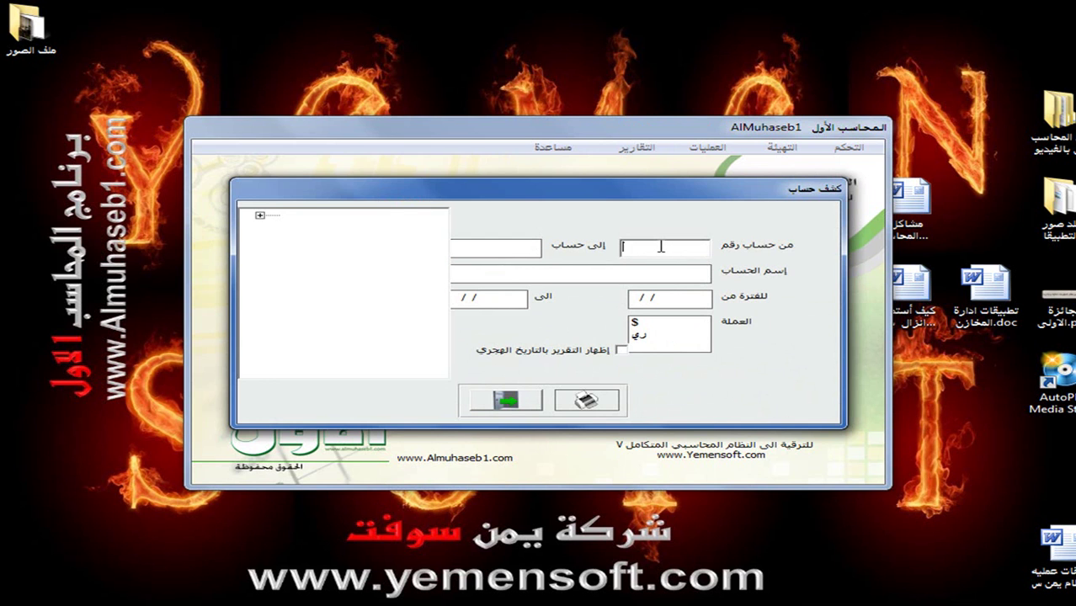
left_click(260, 216)
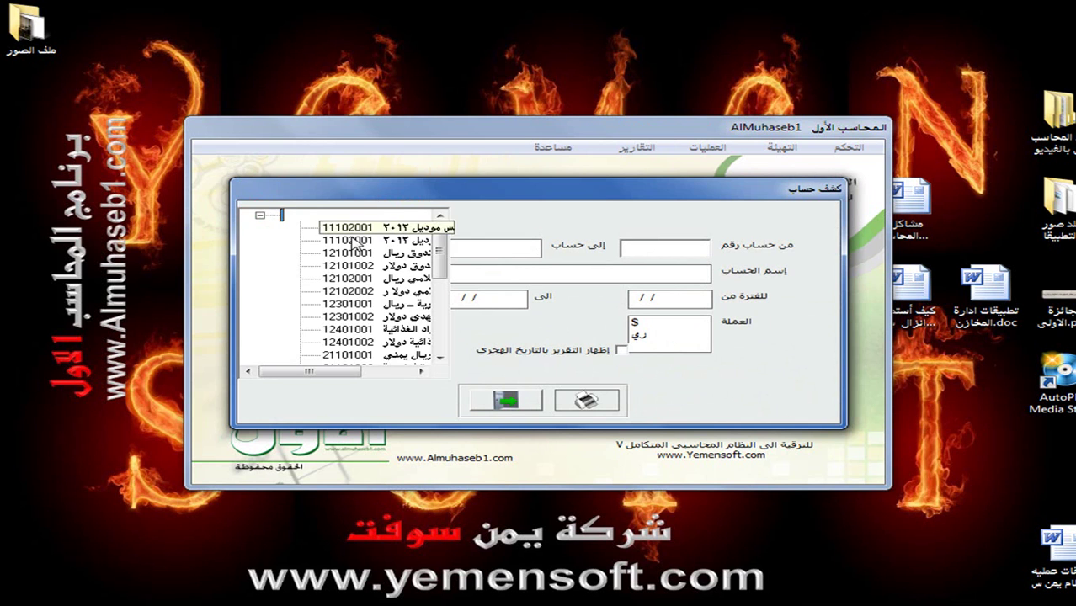
left_click_drag(306, 370, 358, 374)
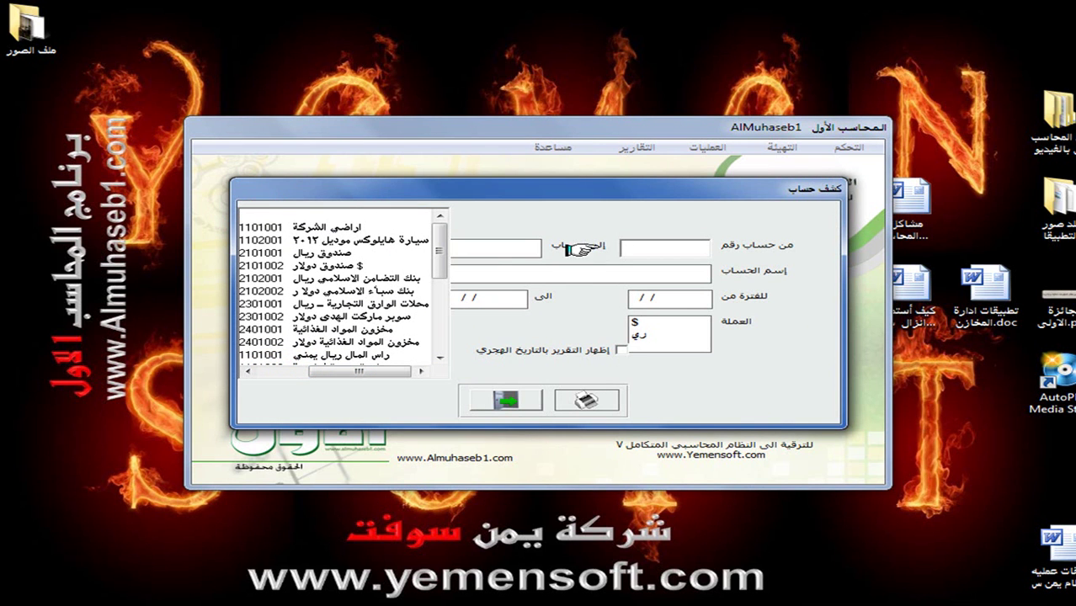
left_click_drag(328, 257, 678, 246)
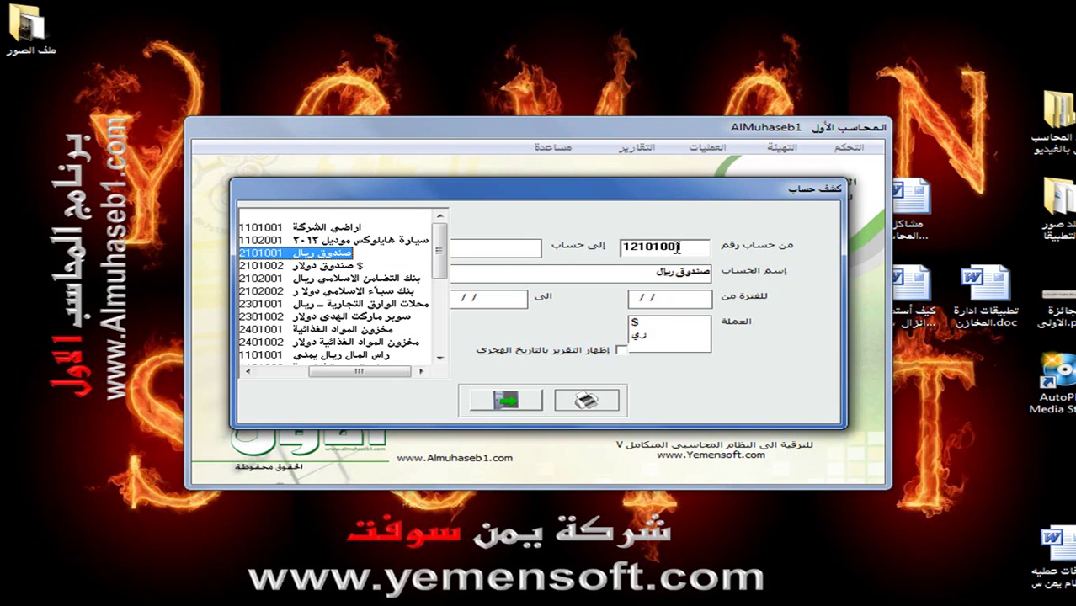
left_click(357, 317)
left_click_drag(358, 318, 507, 246)
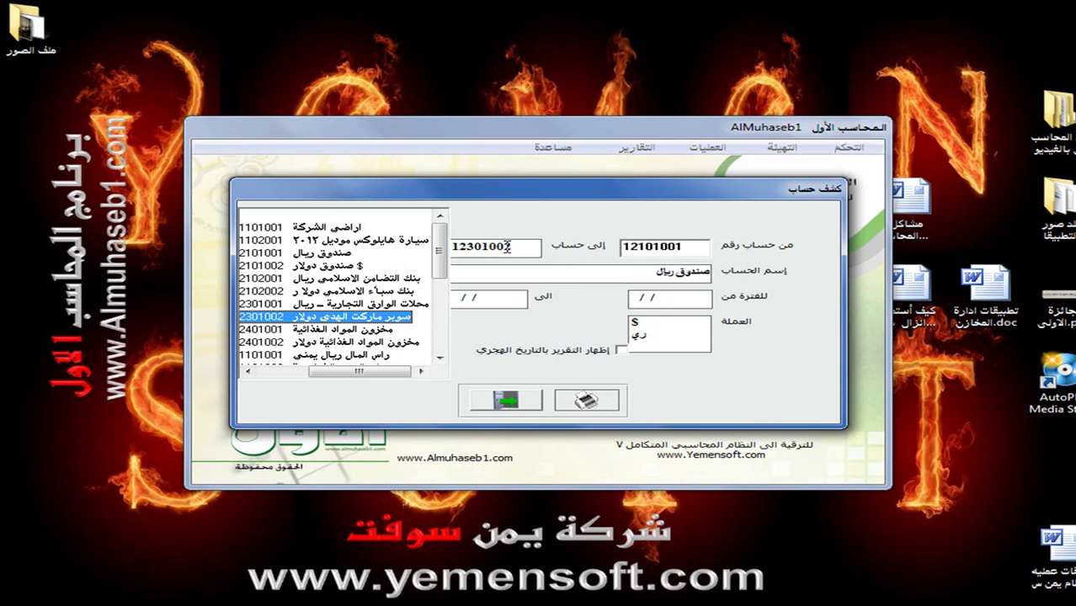
- Set the period to 01/01/12 through 31/12/12 and the currency to ري, preview the total statement, and close the form
left_click(634, 300)
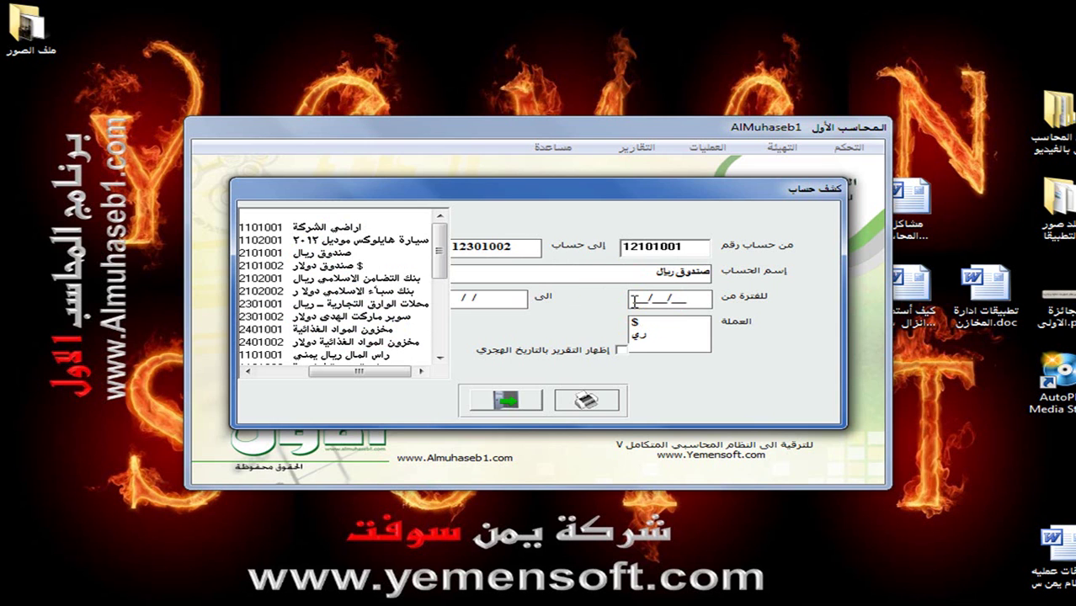
type("010112")
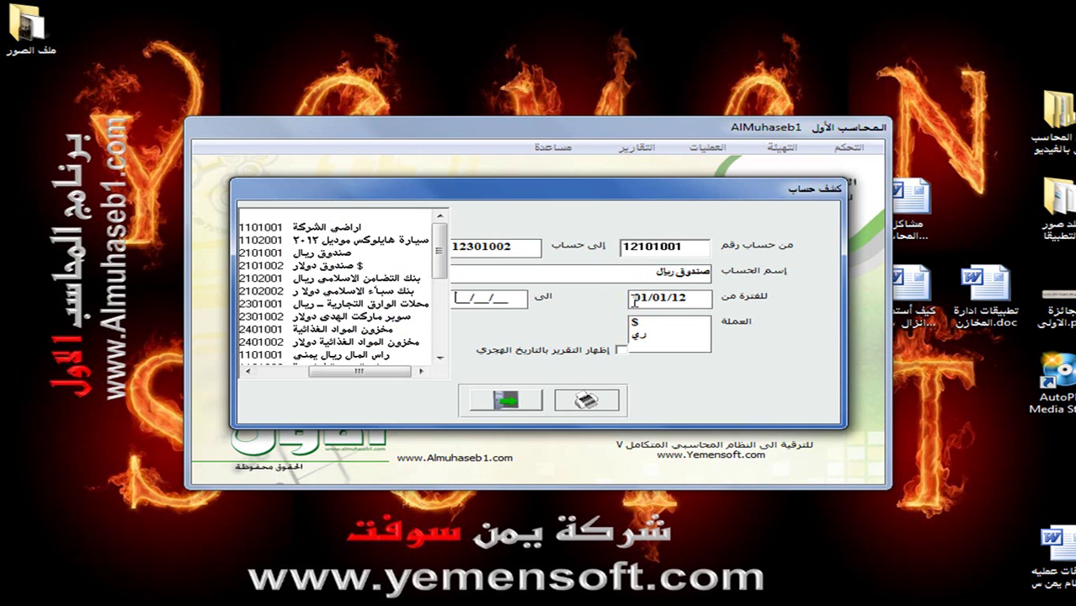
type("311212")
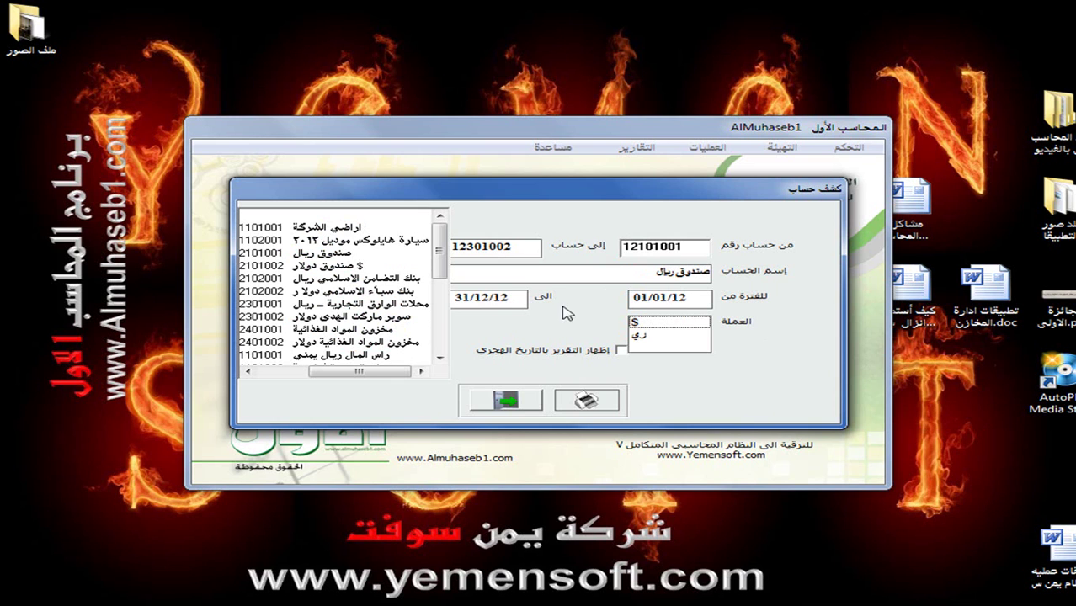
left_click(639, 338)
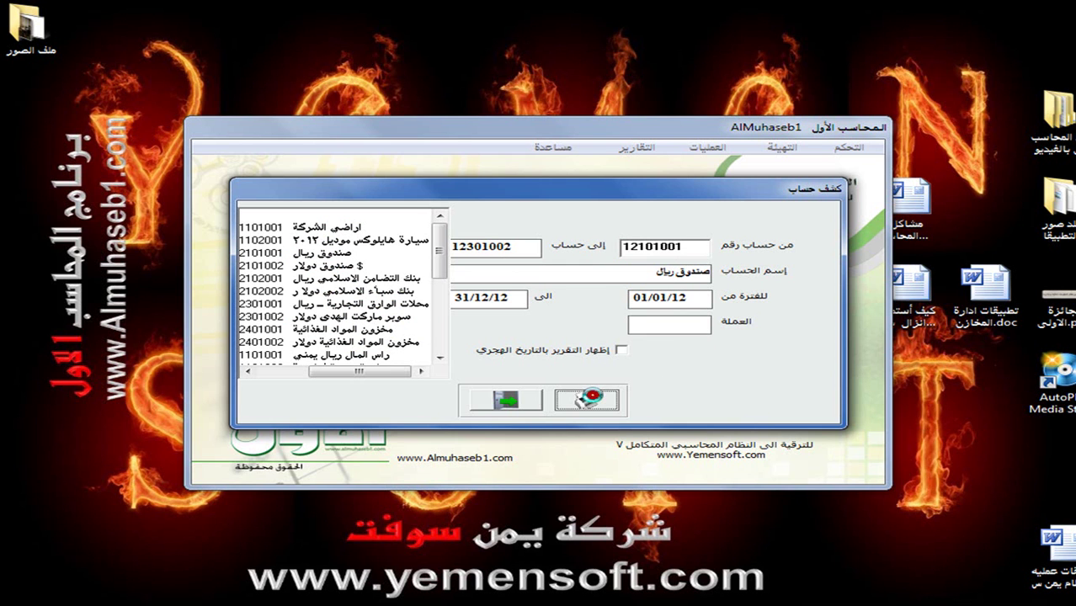
left_click(592, 396)
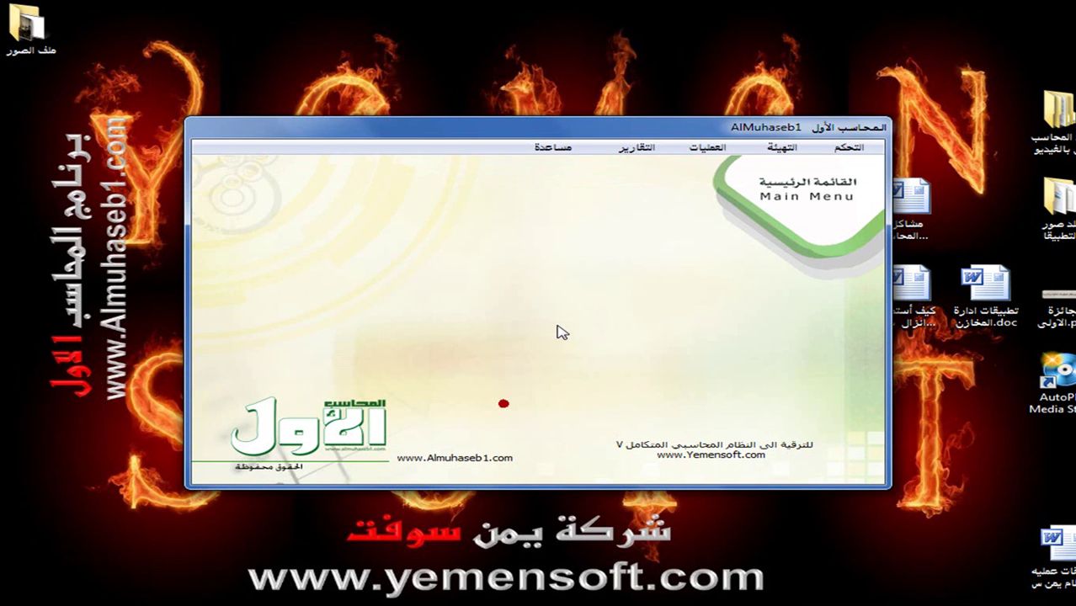
- Open the monthly movement balances report (أرصدة الحركة الشهرية) and choose sub-accounts (فرعي) as the account type
left_click(638, 149)
mouse_move(596, 200)
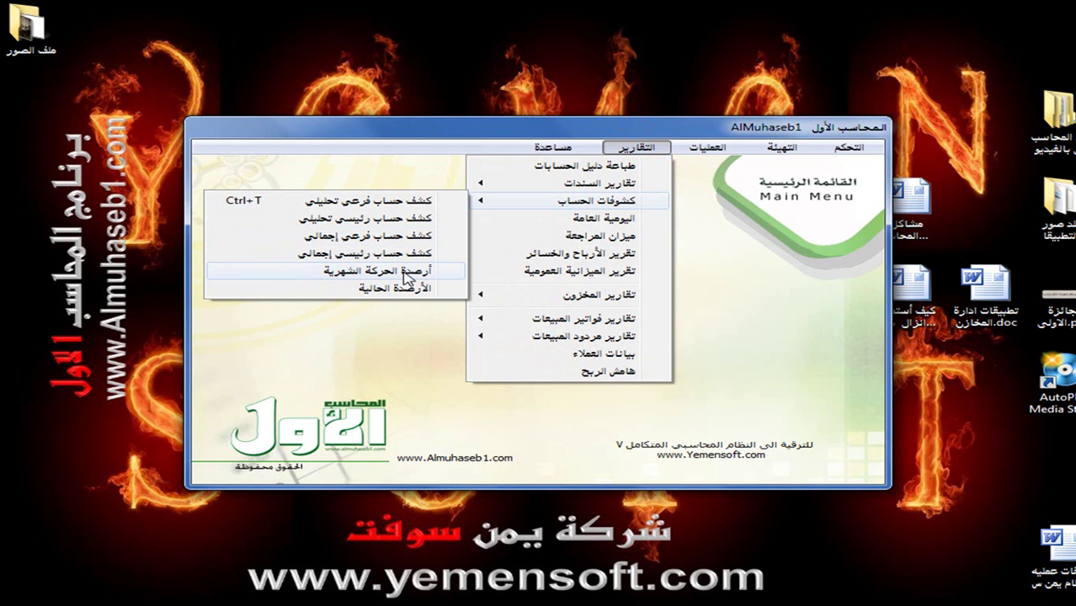
left_click(407, 274)
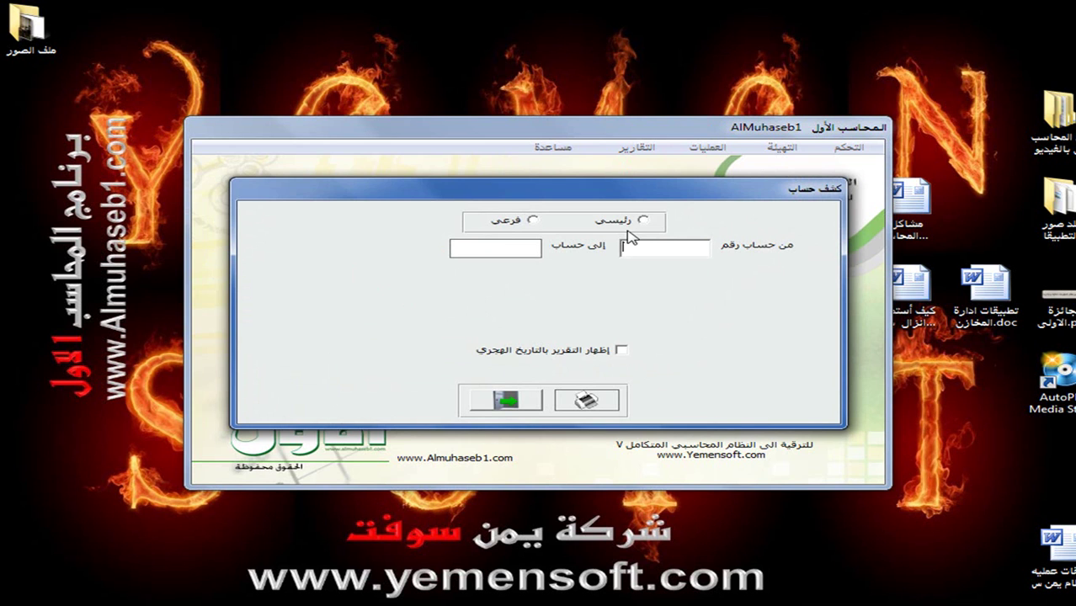
left_click(533, 220)
- Set the account range from سيارة هايلوكس موديل ٢٠١٢ to مخزون المواد الغذائية دولار and run the monthly movement balances report
left_click(637, 247)
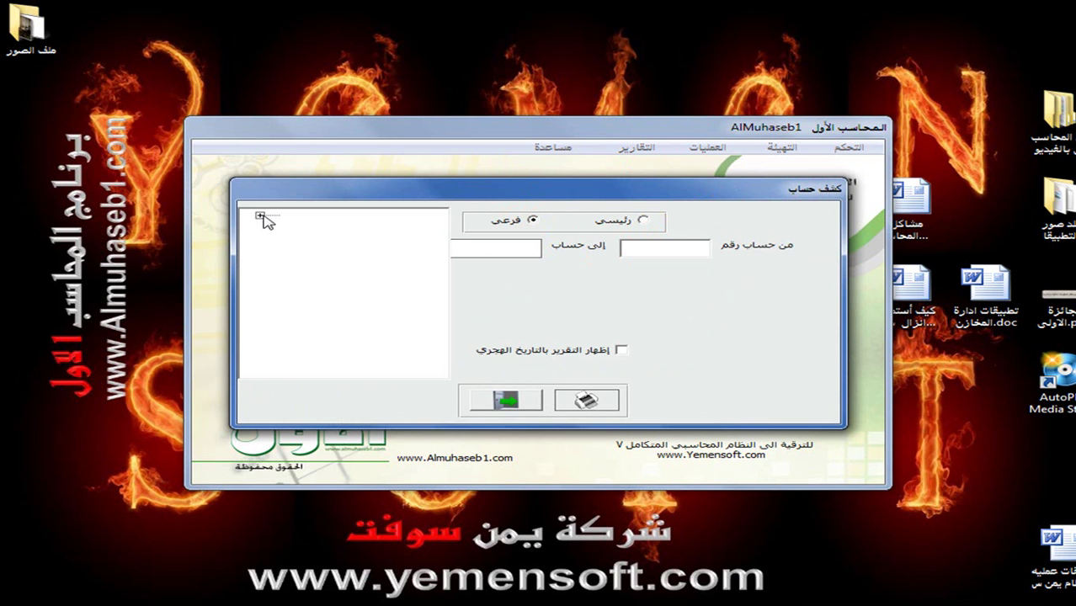
left_click(262, 217)
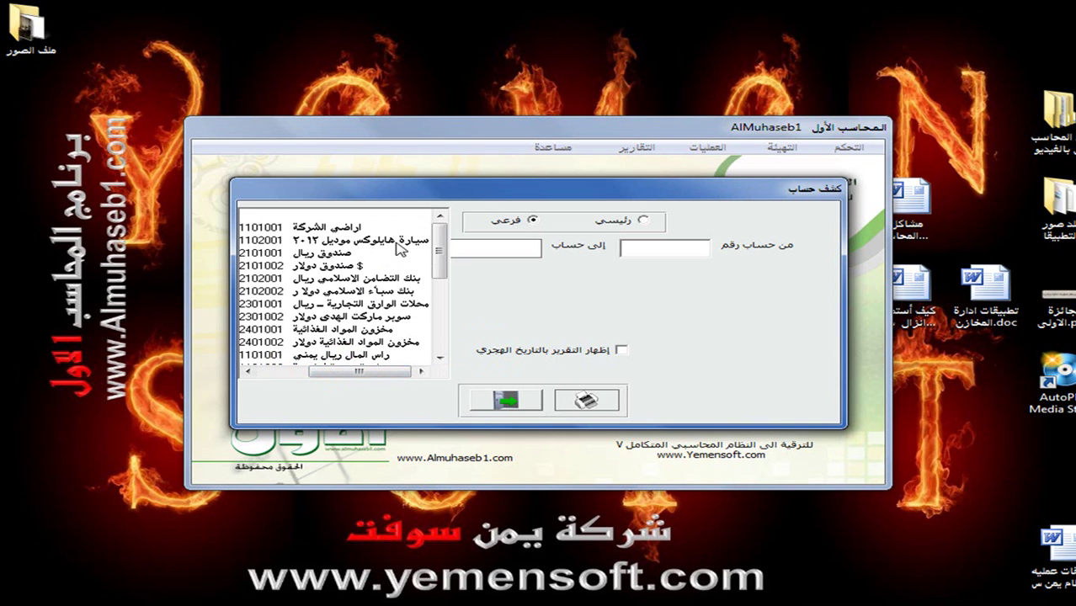
left_click(397, 240)
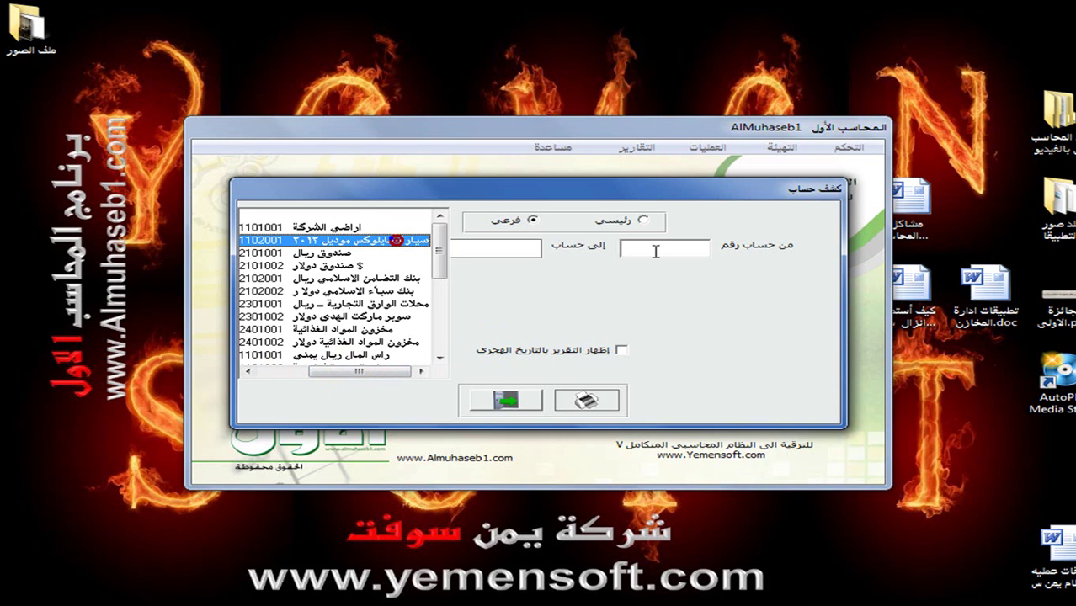
left_click(654, 251)
left_click(440, 357)
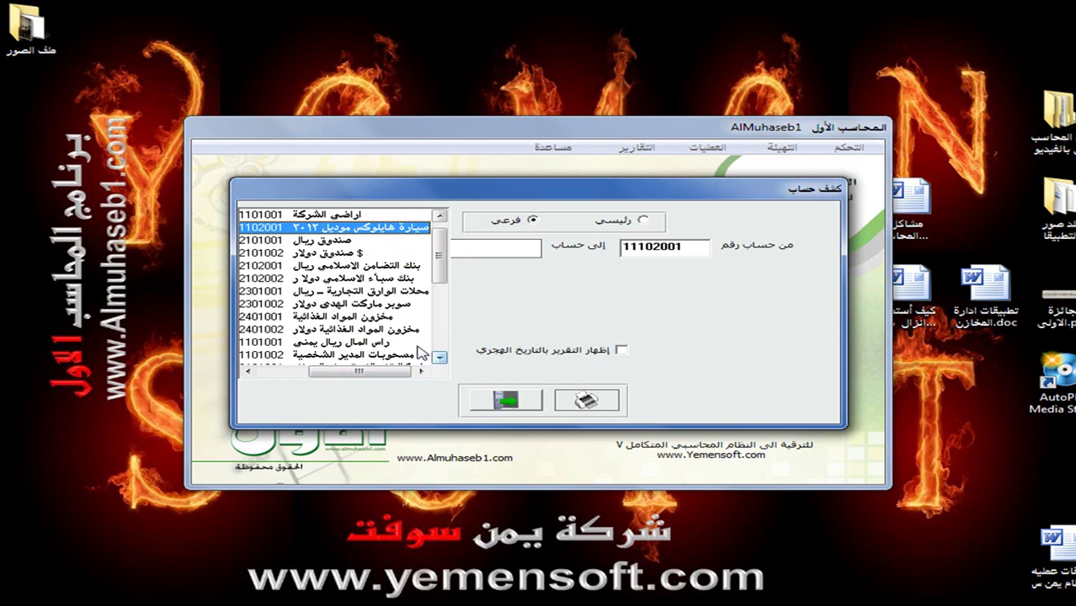
left_click(391, 329)
left_click(489, 249)
left_click(587, 400)
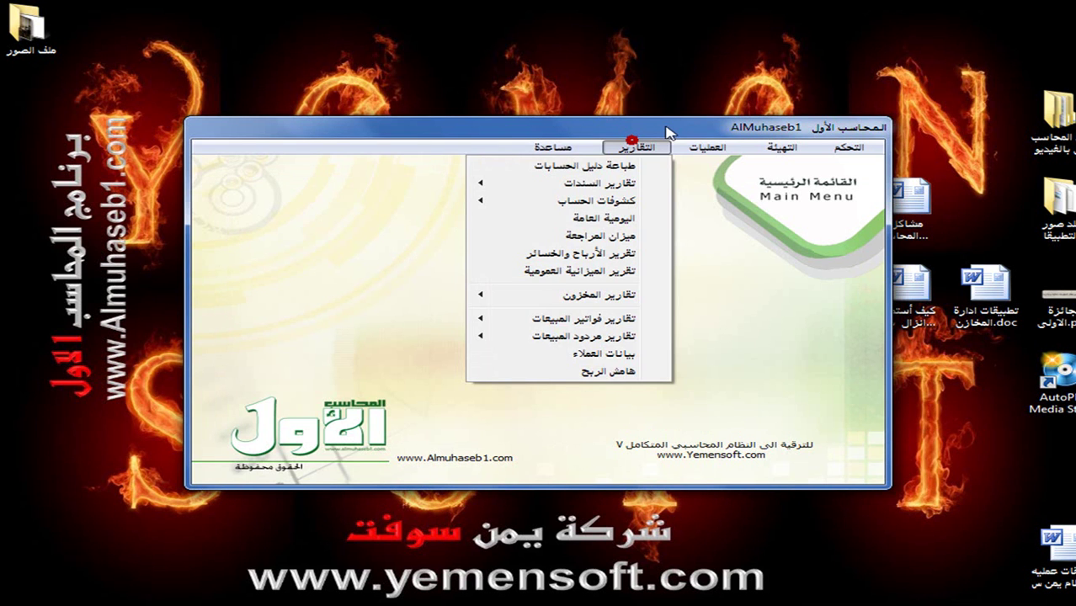
- Open the current balances report (الأرصدة الحالية) and choose sub-accounts (فرعي) as the account type
mouse_move(597, 200)
left_click(405, 289)
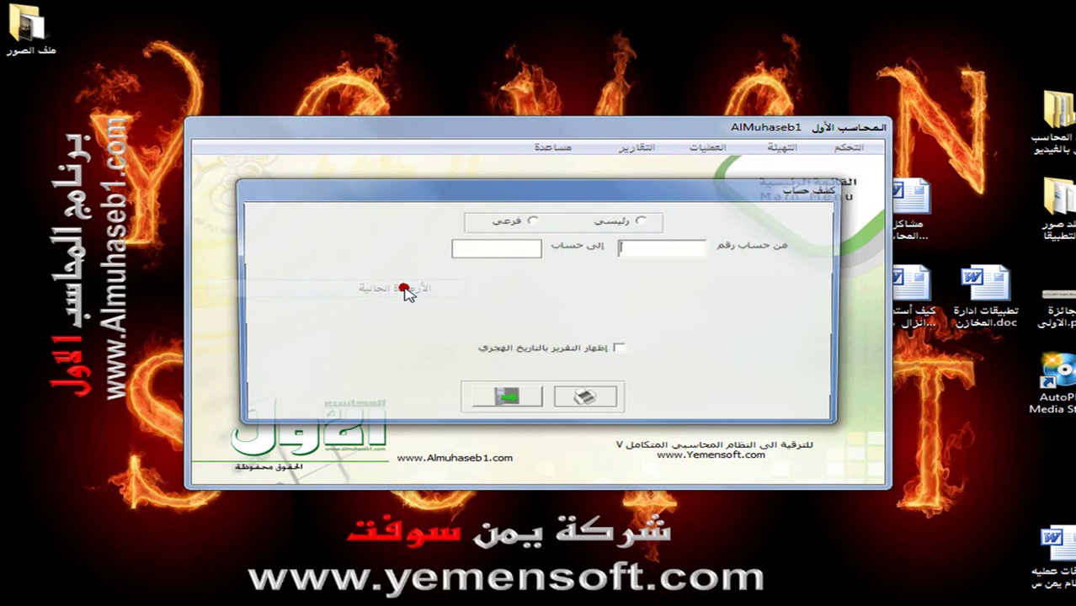
left_click(533, 220)
- Set the account range from اراضي الشركة to ايرادات مبيعات دولار, display the current balances, and close the report
left_click(654, 250)
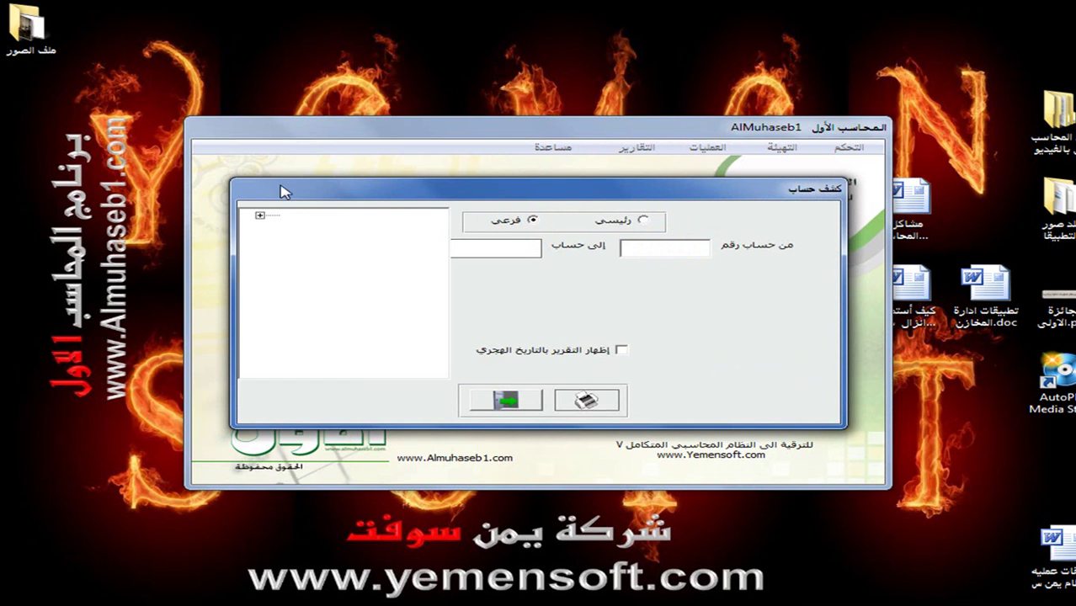
left_click(259, 216)
left_click(345, 226)
double_click(347, 226)
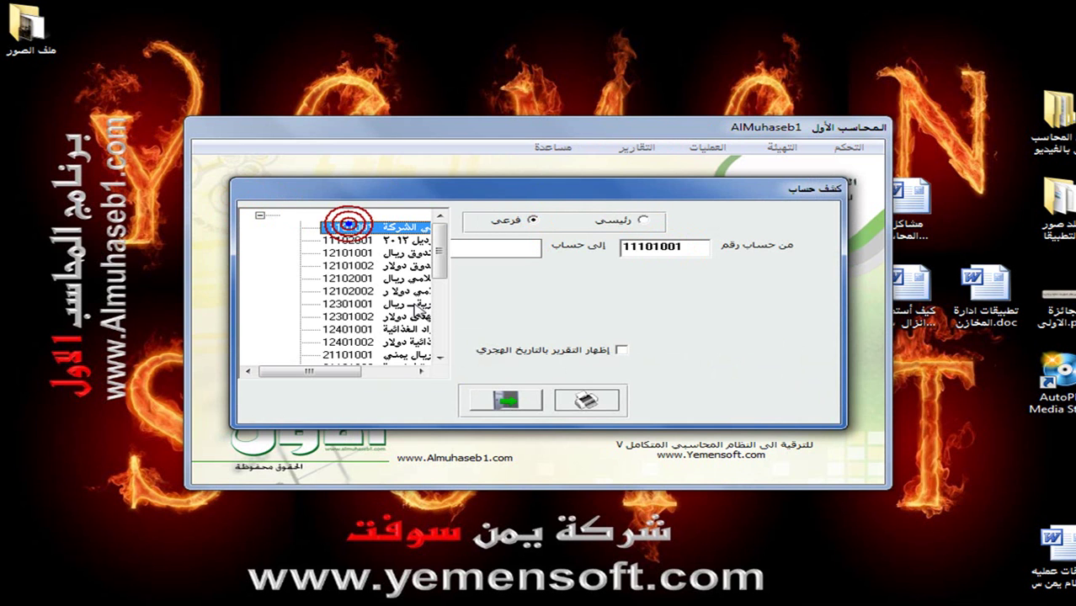
scroll(416, 311, "down", 6)
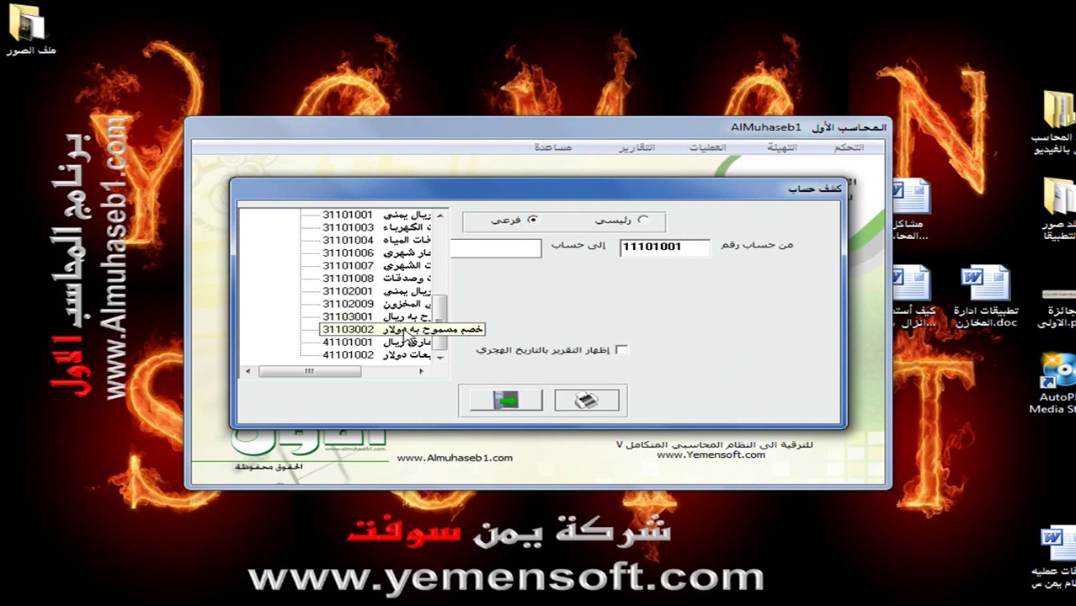
left_click_drag(395, 353, 509, 252)
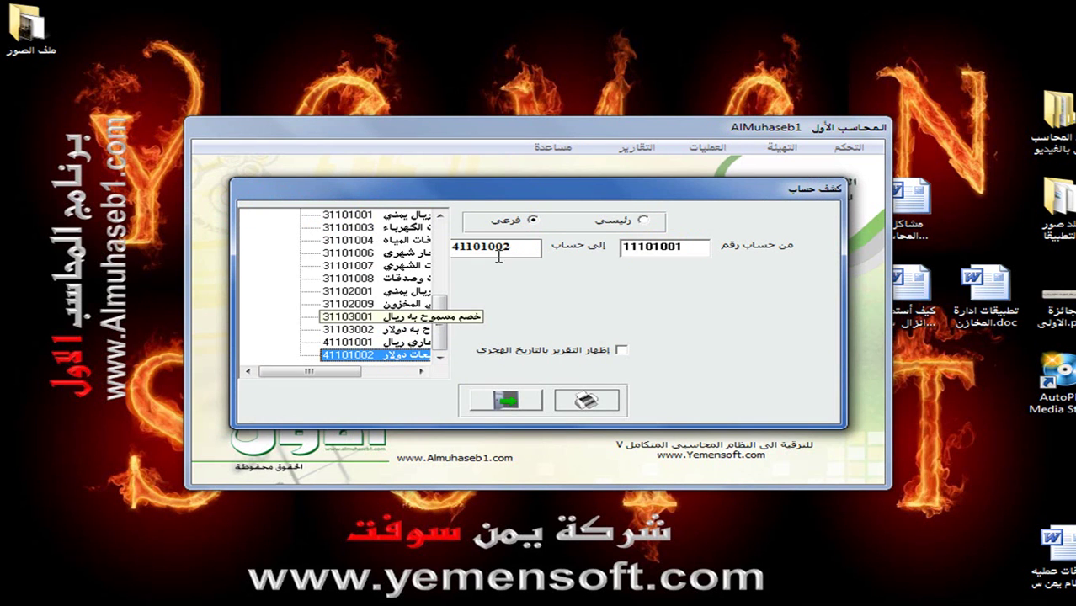
left_click(589, 397)
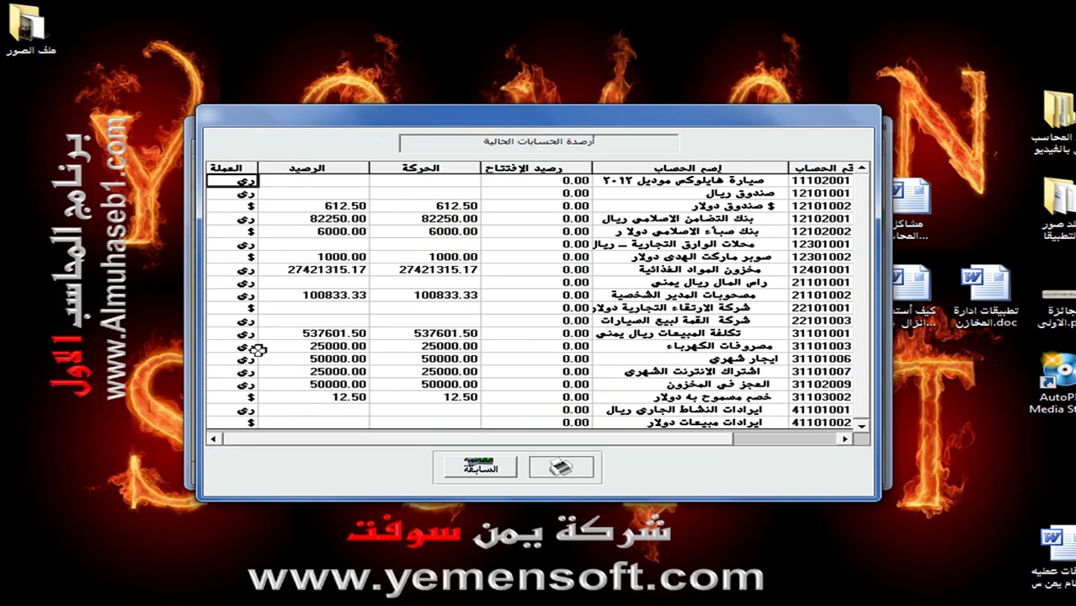
left_click(509, 474)
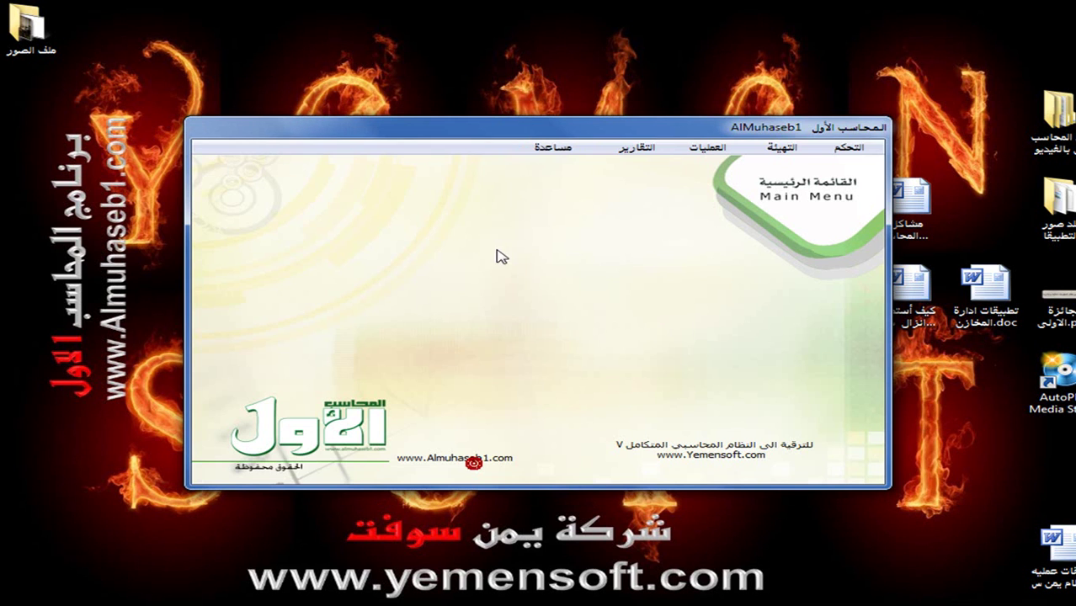
- Open the general journal report (اليومية العامة) with document type سندات صرف and report type حسب أرقام الوثائق
left_click(648, 147)
left_click(619, 217)
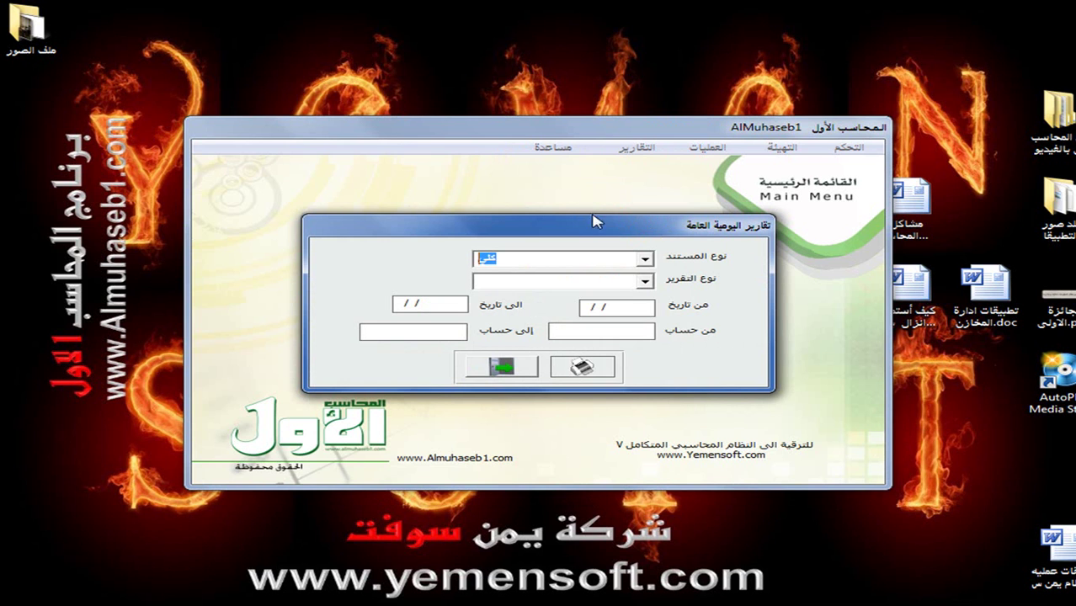
left_click(643, 258)
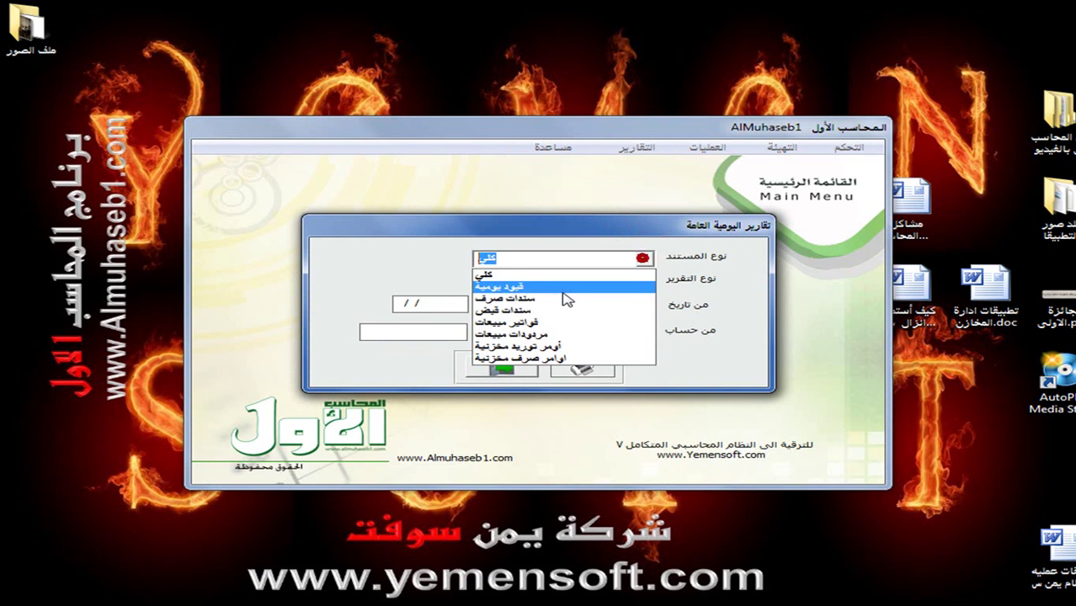
left_click(559, 299)
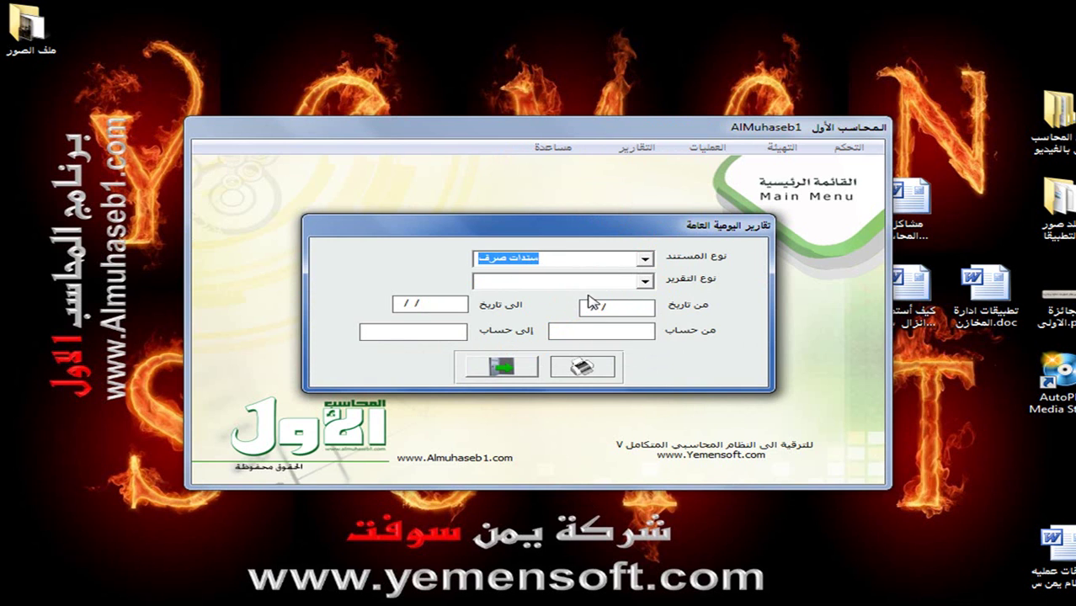
left_click(647, 284)
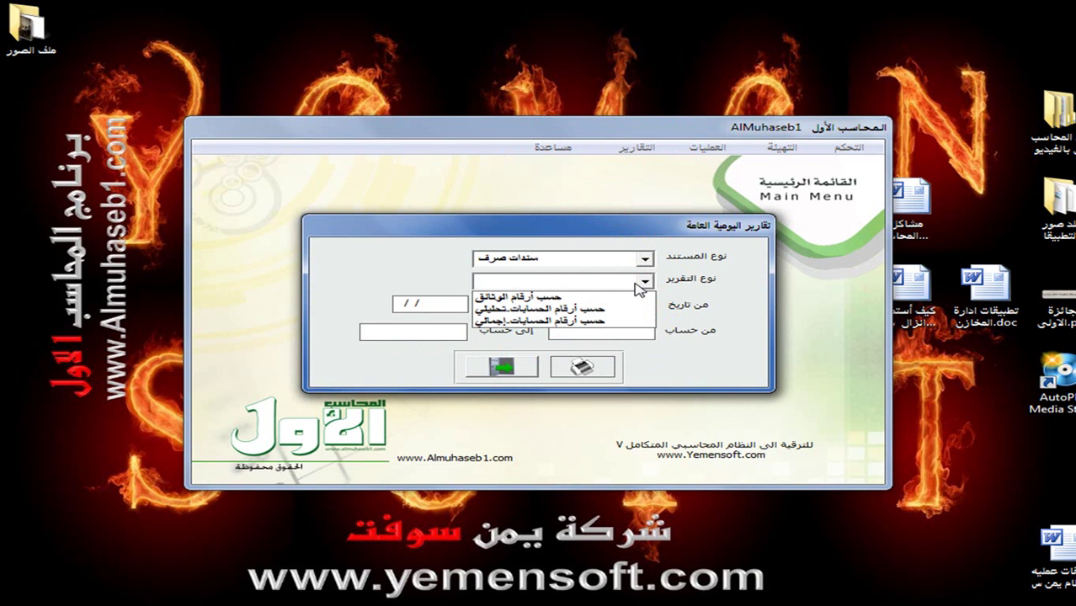
left_click(539, 297)
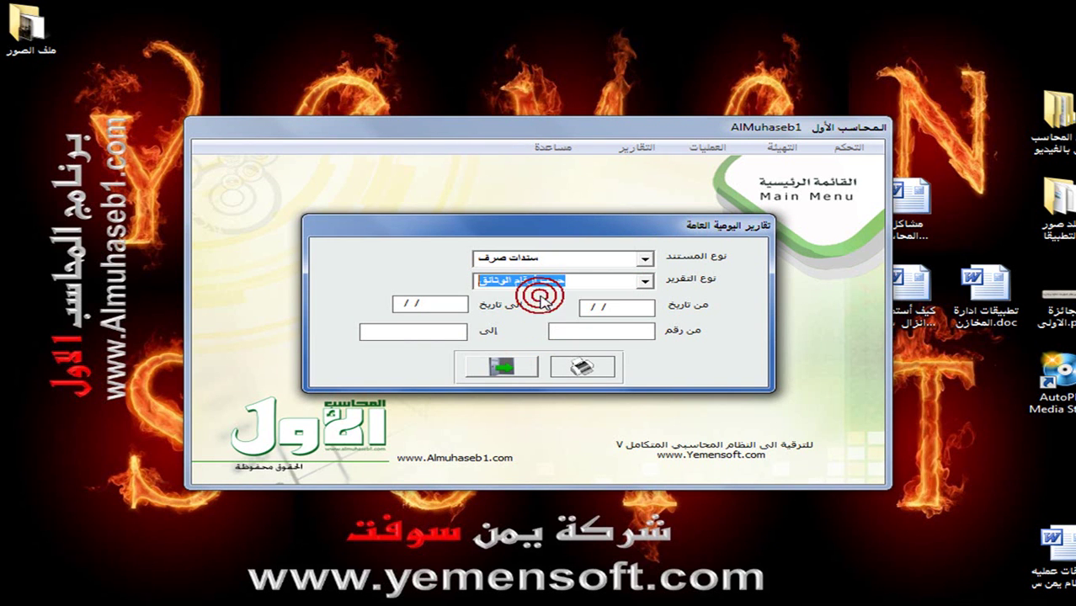
- Set the general journal report's period from 01/01/12 to 30/09/12
left_click(591, 307)
type("01/01/12")
key("Tab")
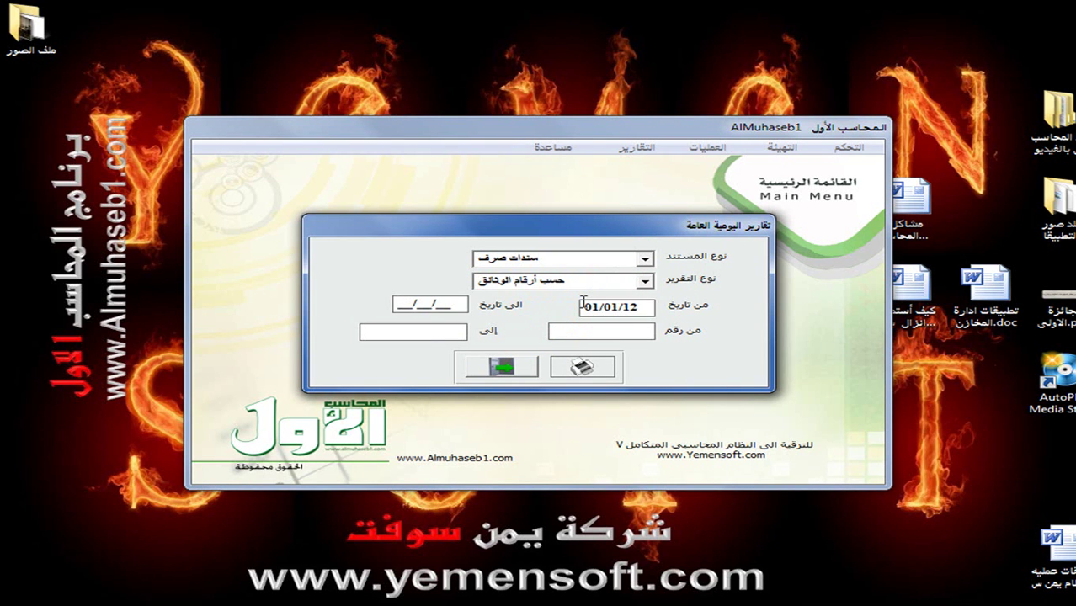
type("300912")
key("Tab")
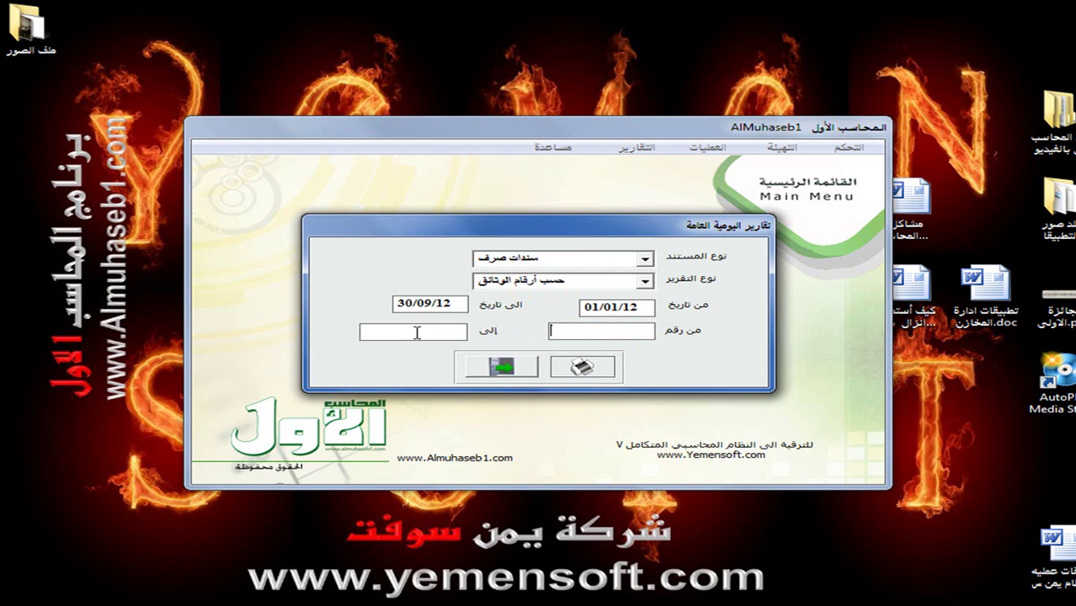
- Preview the general journal report of payment vouchers and close both the preview and the report form
left_click(594, 370)
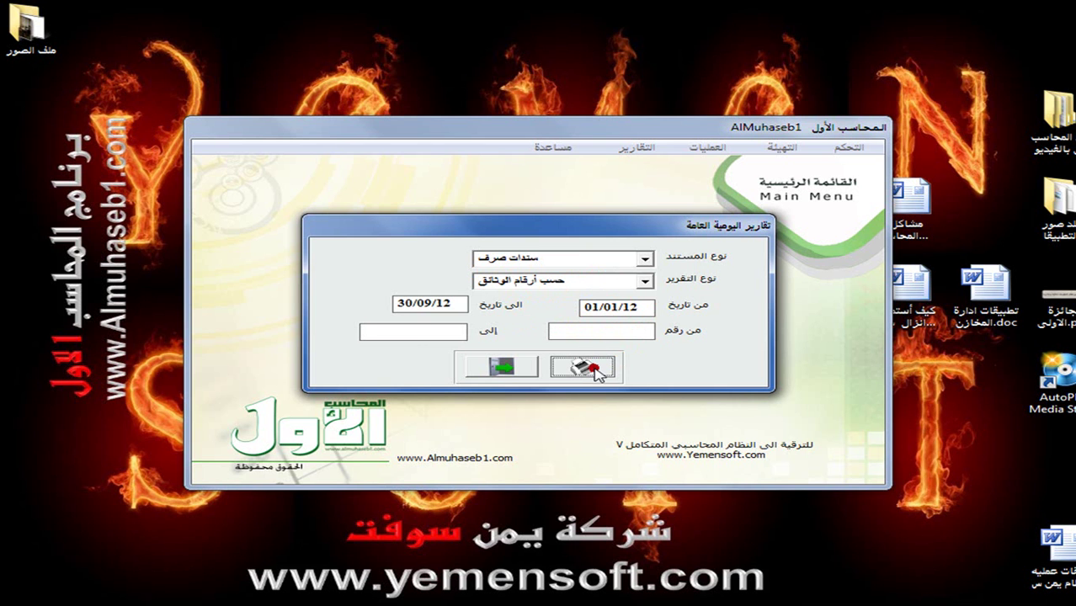
left_click(594, 370)
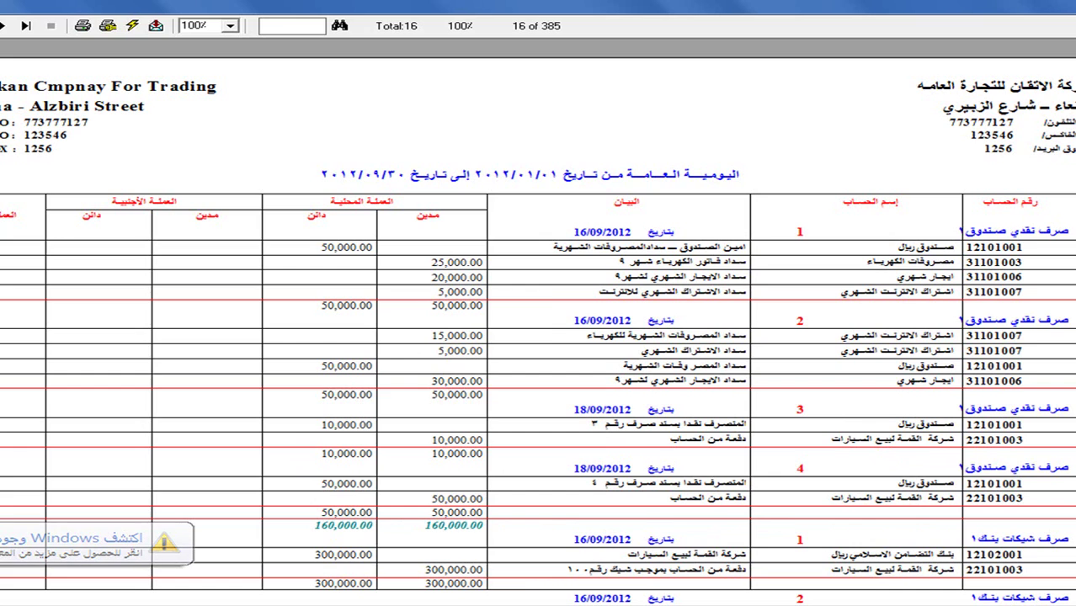
double_click(72, 5)
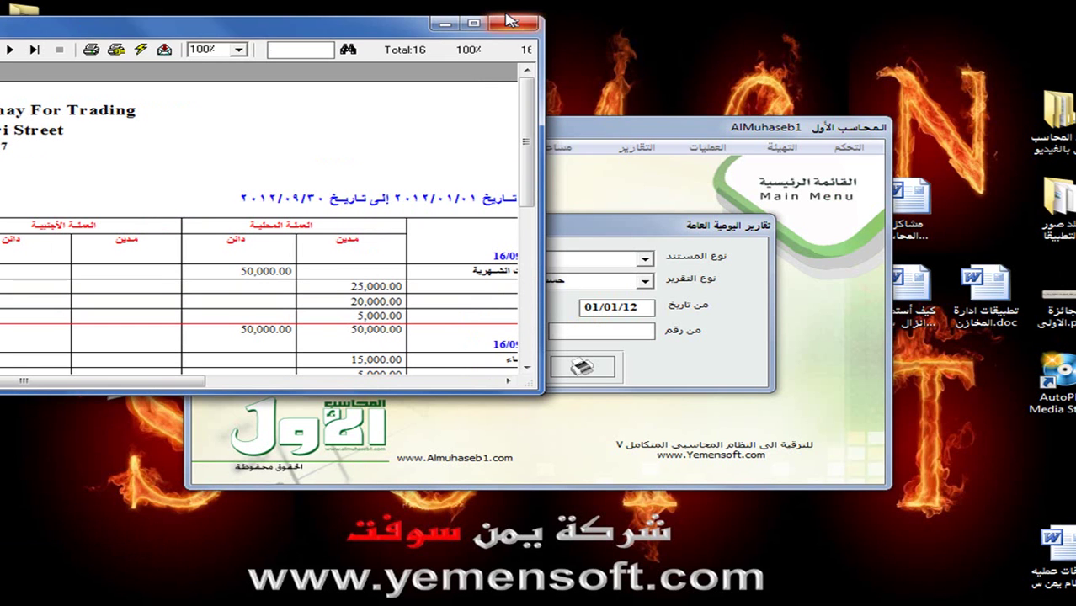
left_click(473, 23)
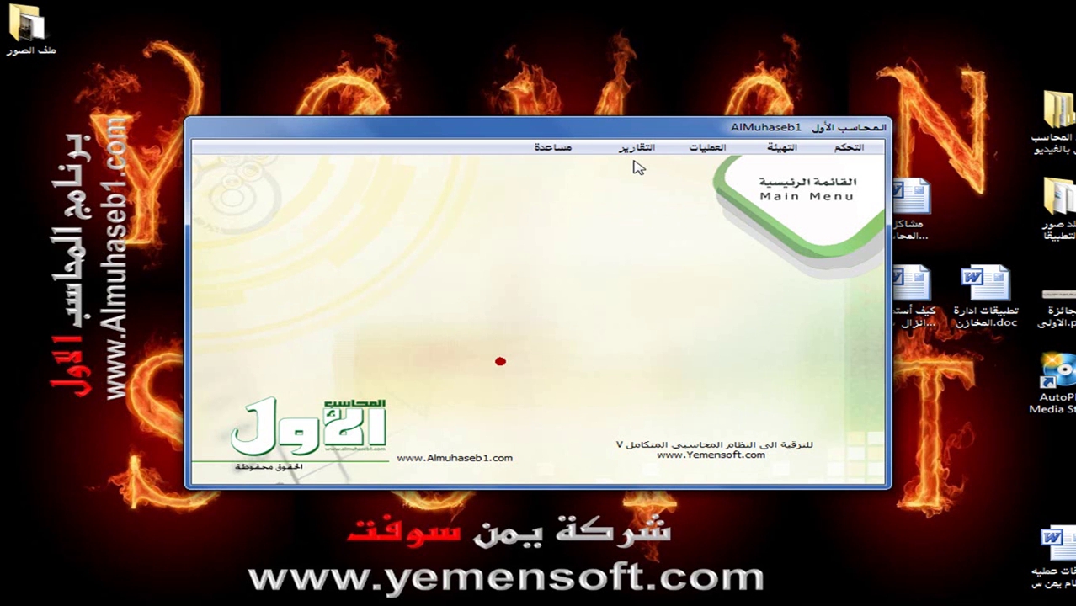
- Open the trial balance report (ميزان المراجعة) for sub-accounts (فرعي), with month 9 and اراضي الشركة as the starting account
left_click(637, 148)
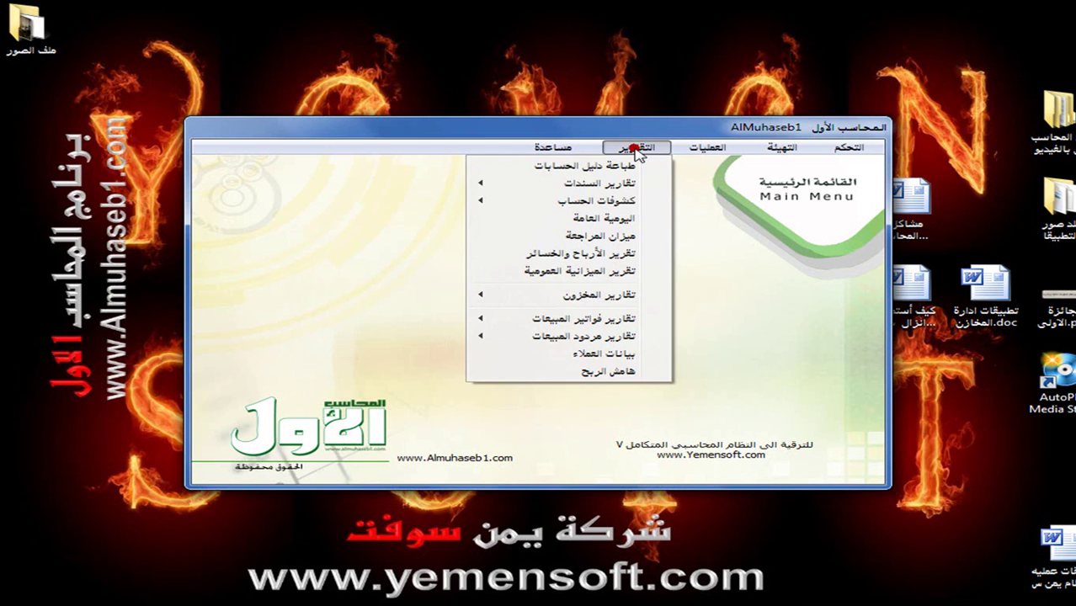
left_click(594, 236)
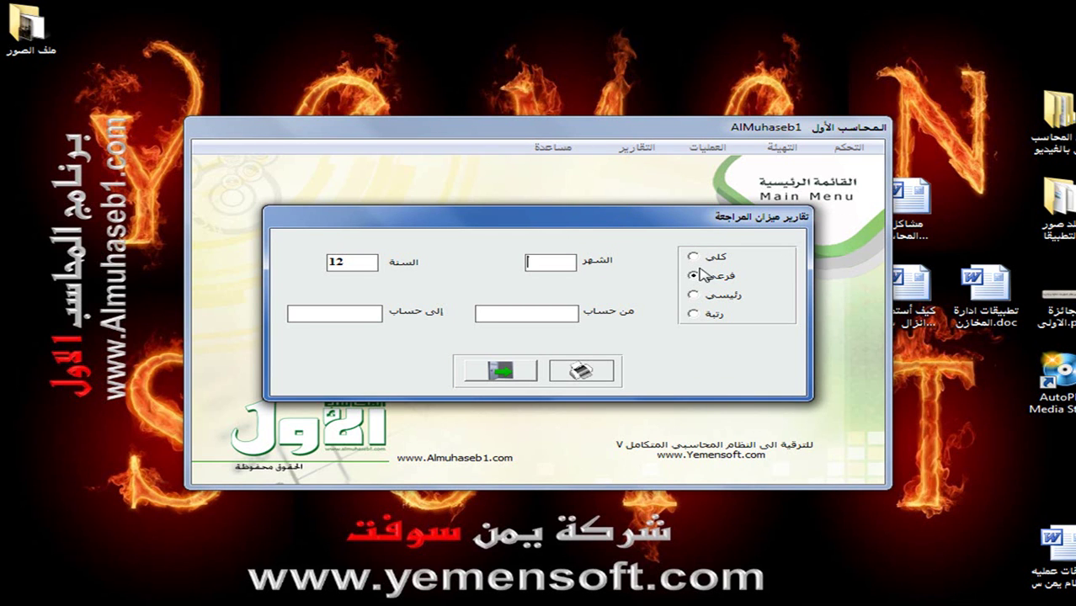
left_click(543, 260)
double_click(523, 313)
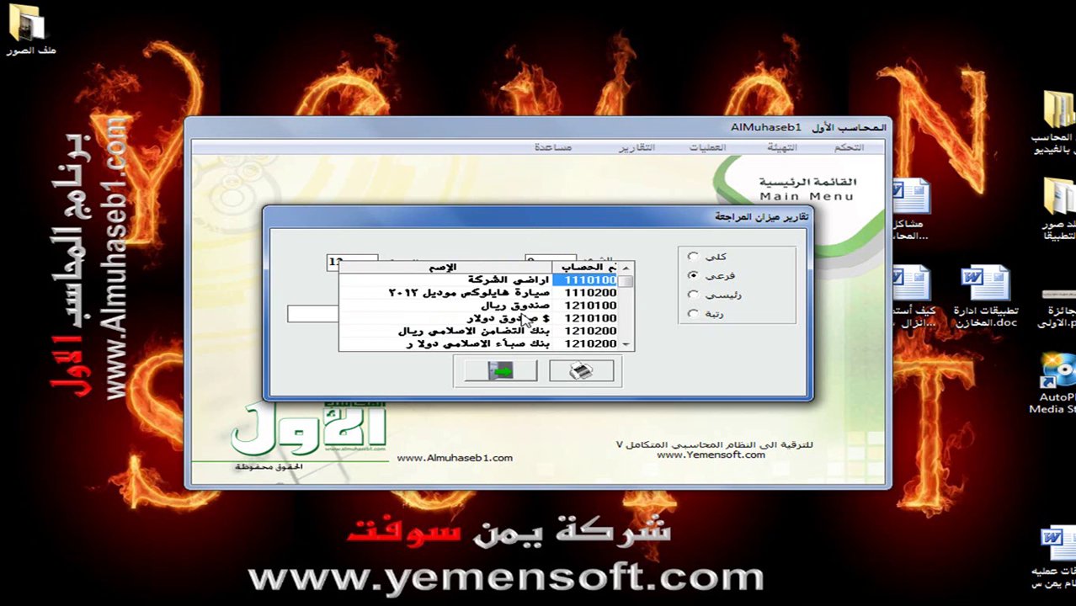
double_click(514, 283)
- Set the ending account to ايرادات النشاط الجاري ريال, preview the trial balance, and close the report form
left_click(366, 316)
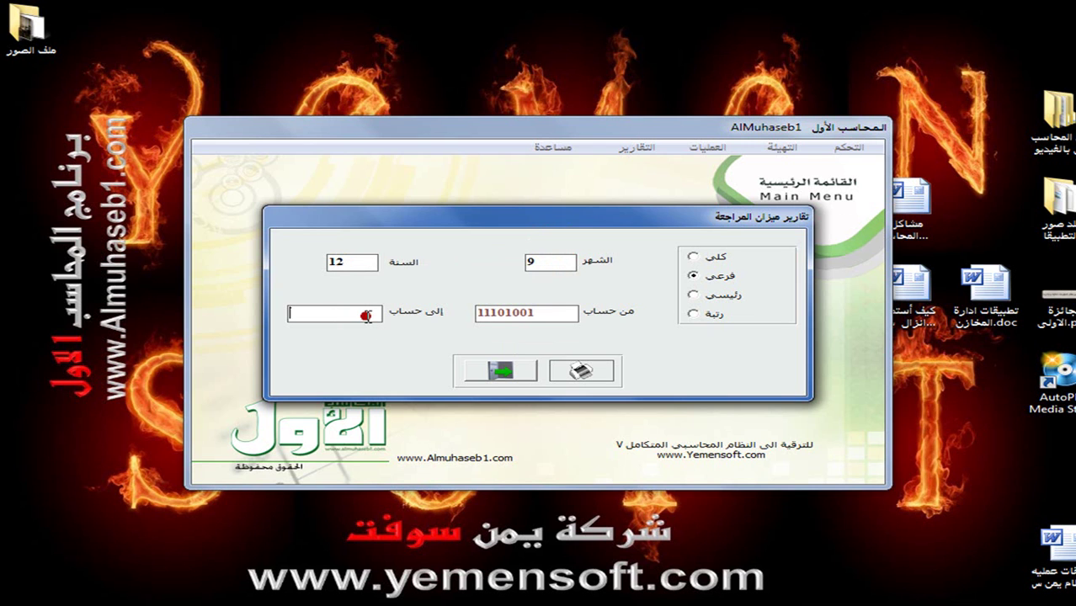
double_click(366, 313)
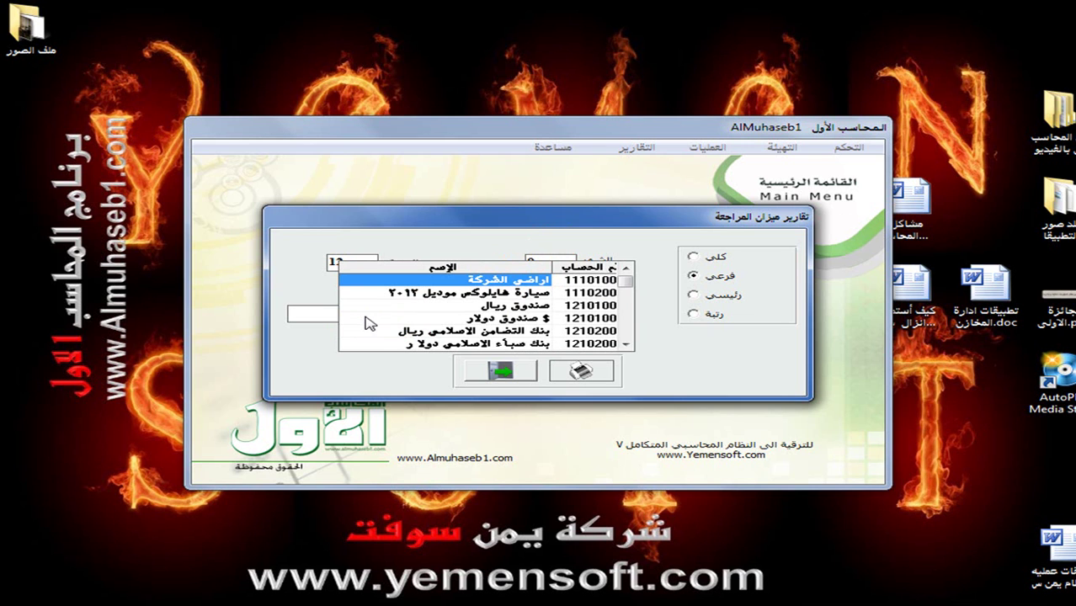
left_click(625, 344)
left_click(626, 344)
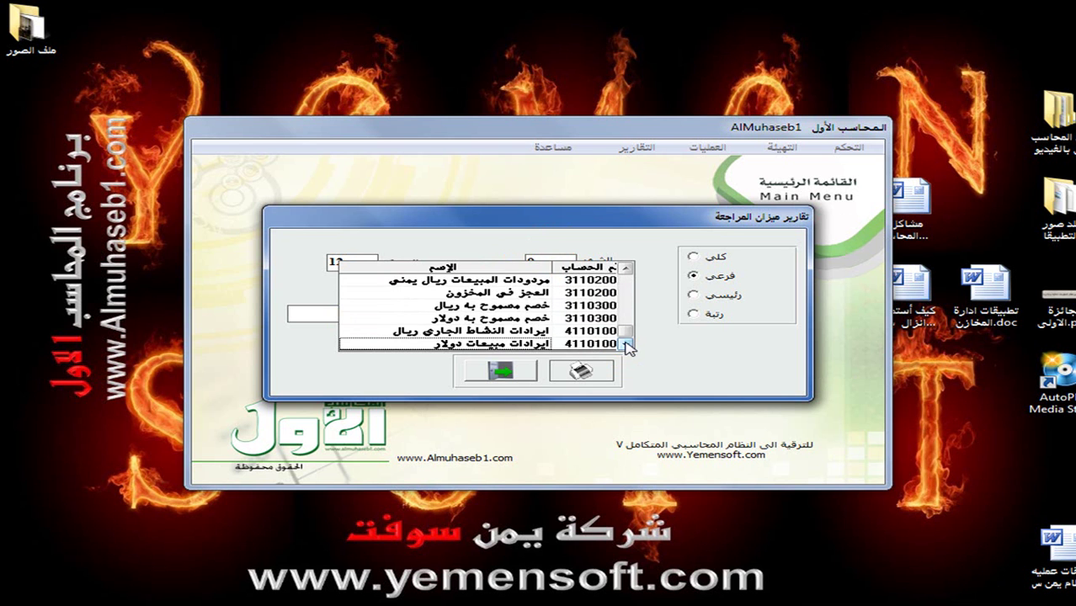
left_click(577, 340)
left_click(579, 368)
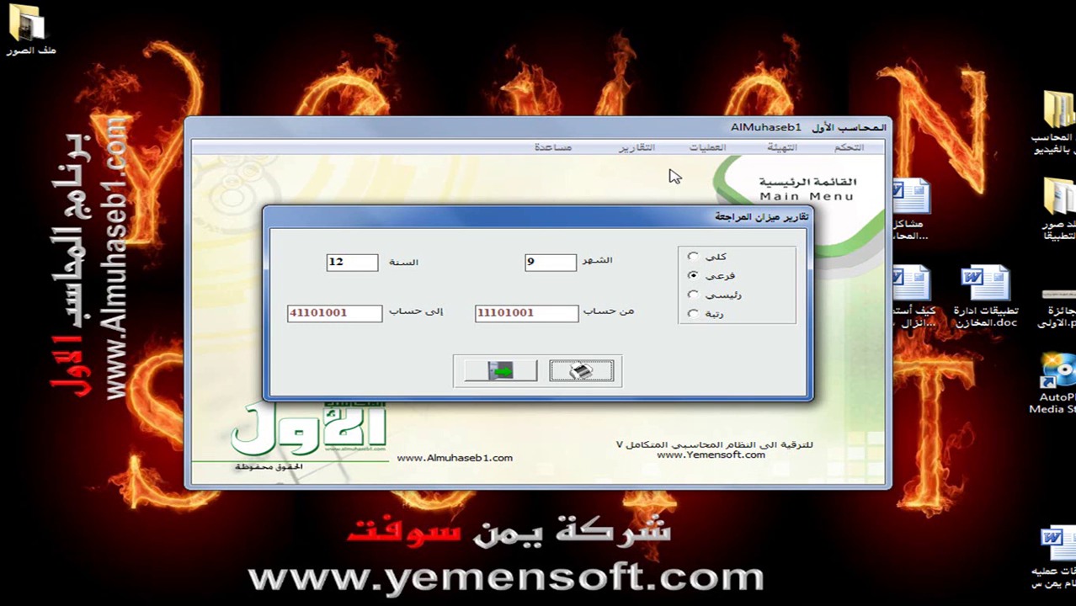
left_click(502, 373)
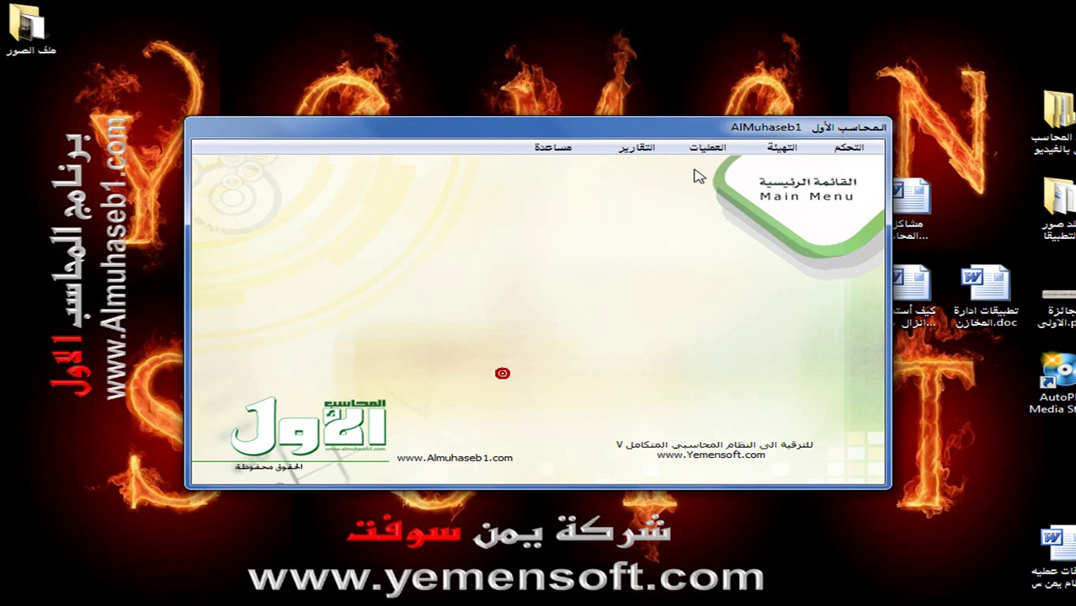
left_click(705, 148)
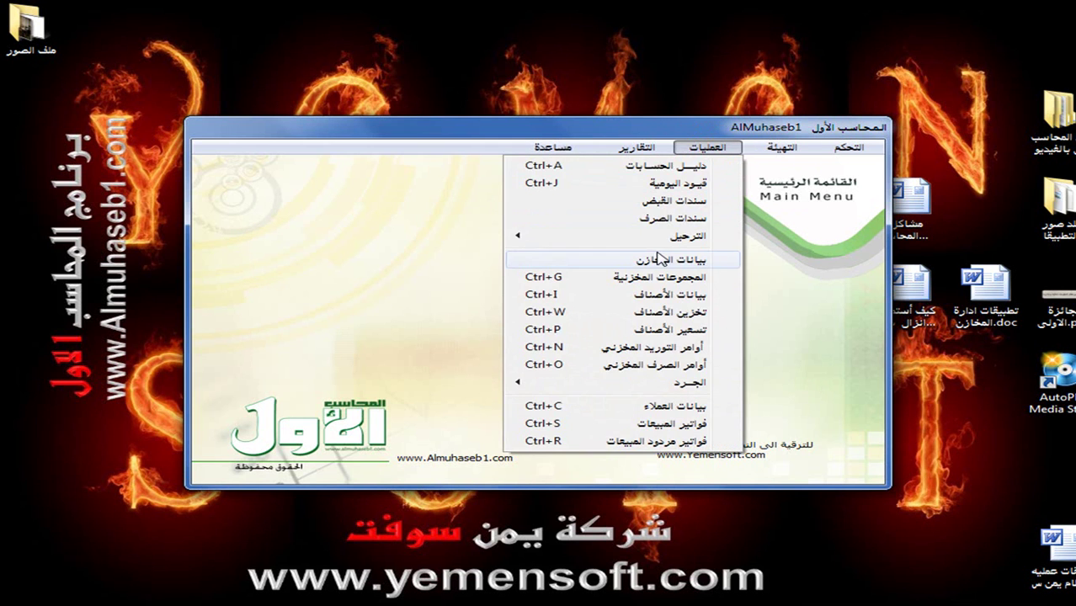
mouse_move(637, 147)
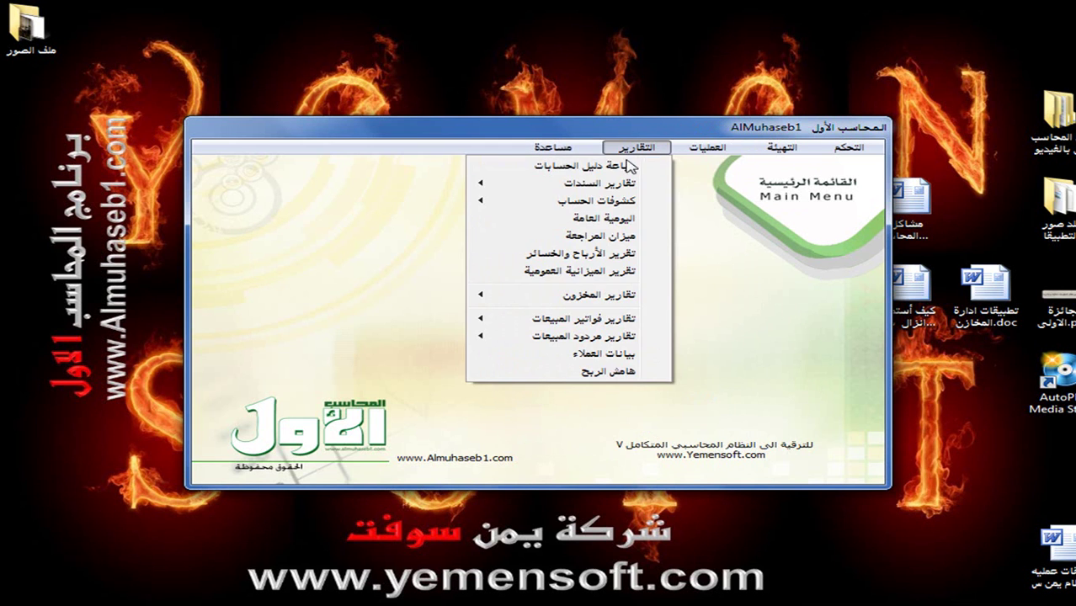
- Open the profit and loss report (تقرير الأرباح والخسائر), choose the كلي scope with the month filled in, and preview it
left_click(606, 255)
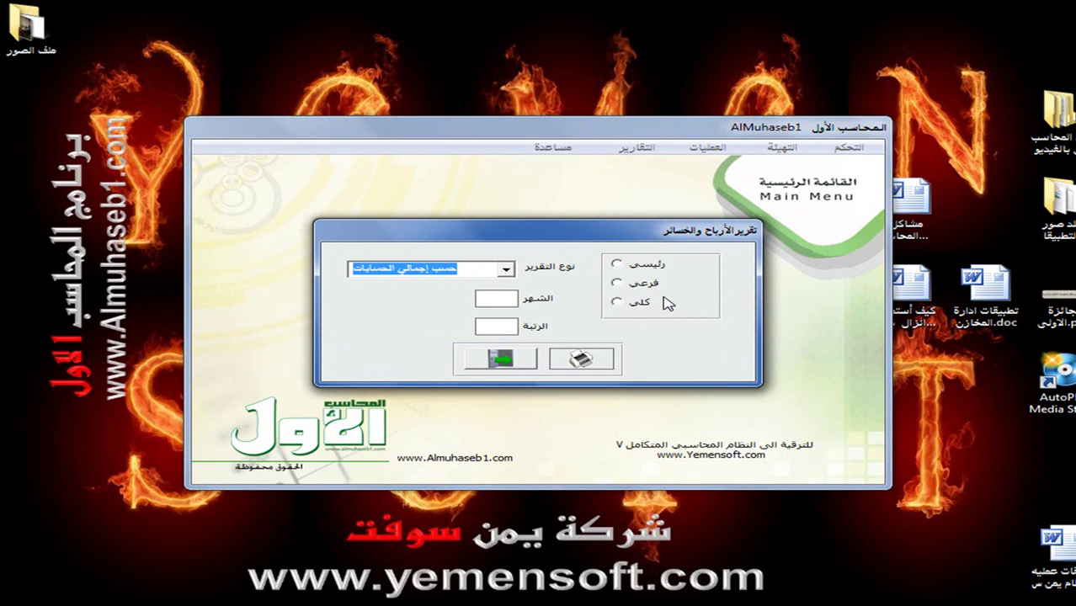
left_click(624, 303)
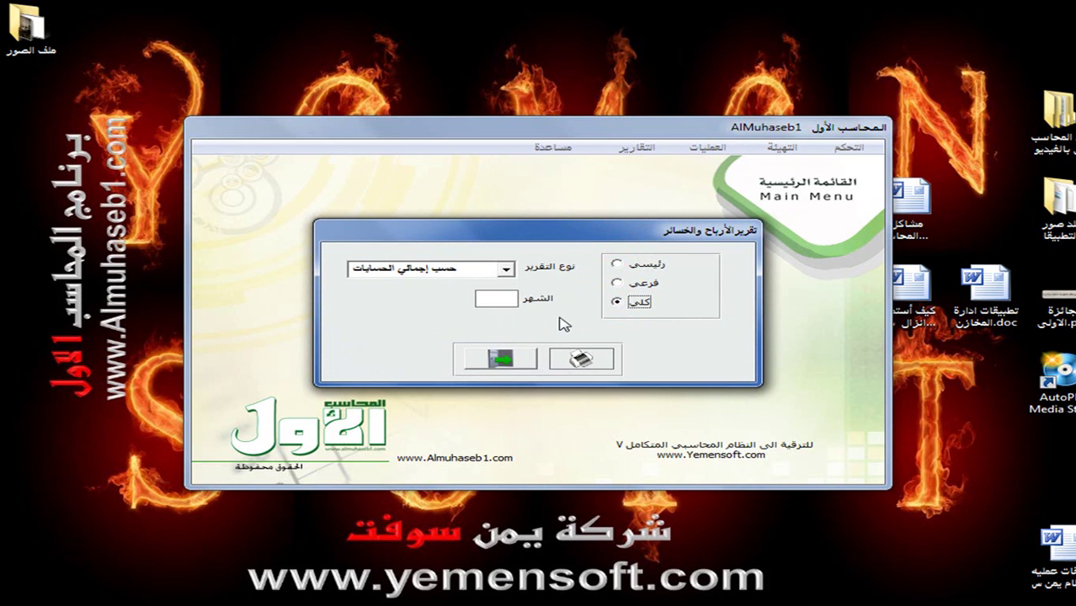
left_click(503, 300)
left_click(593, 357)
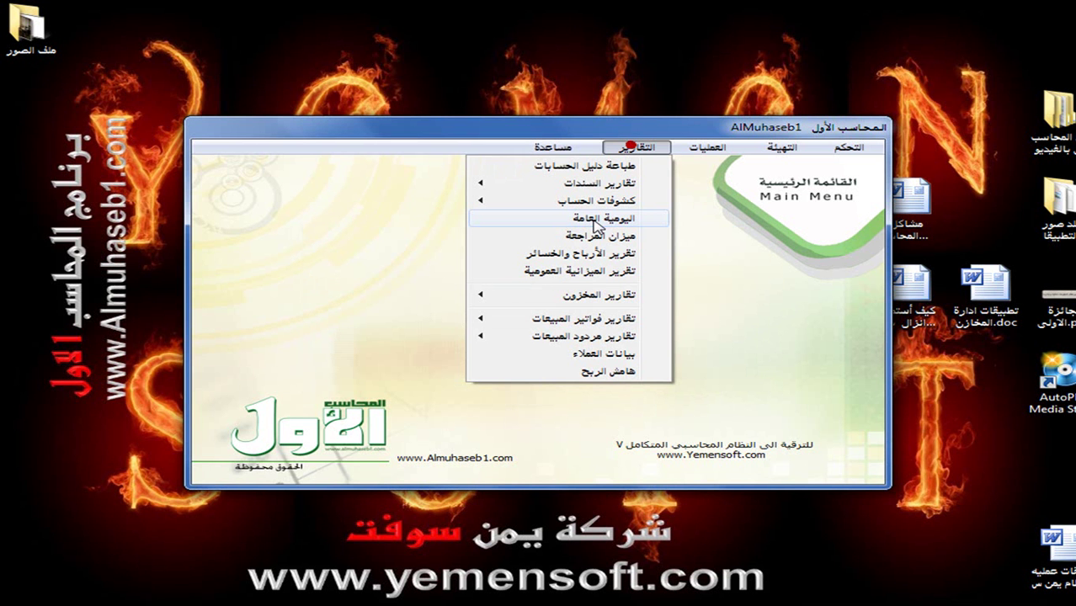
- Preview the balance sheet report (تقرير الميزانية العمومية) with the كلي scope for month 9 and look through its accounts and totals
left_click(594, 270)
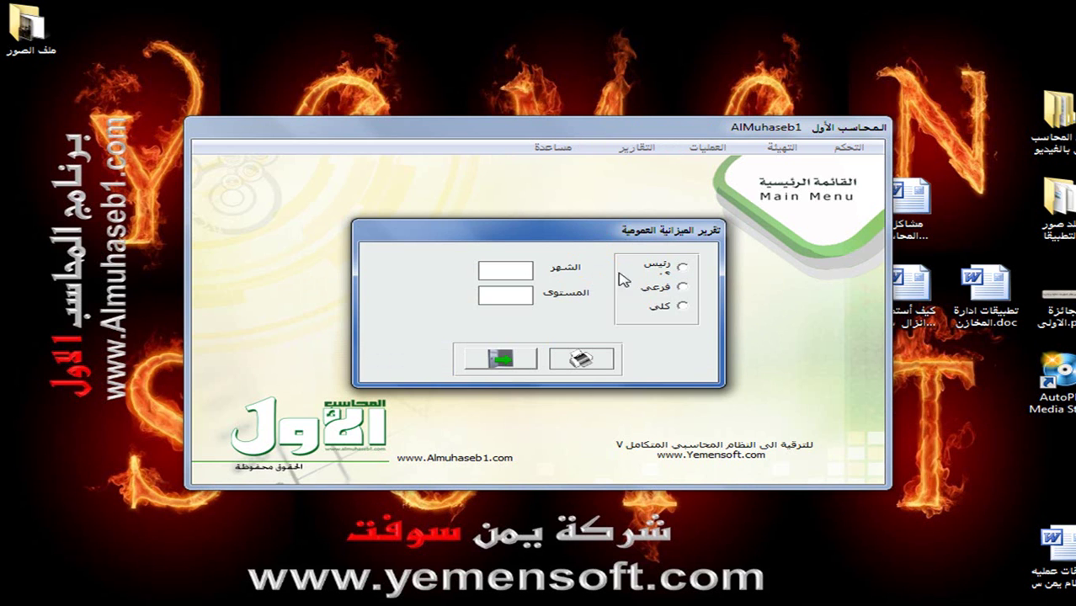
left_click(682, 305)
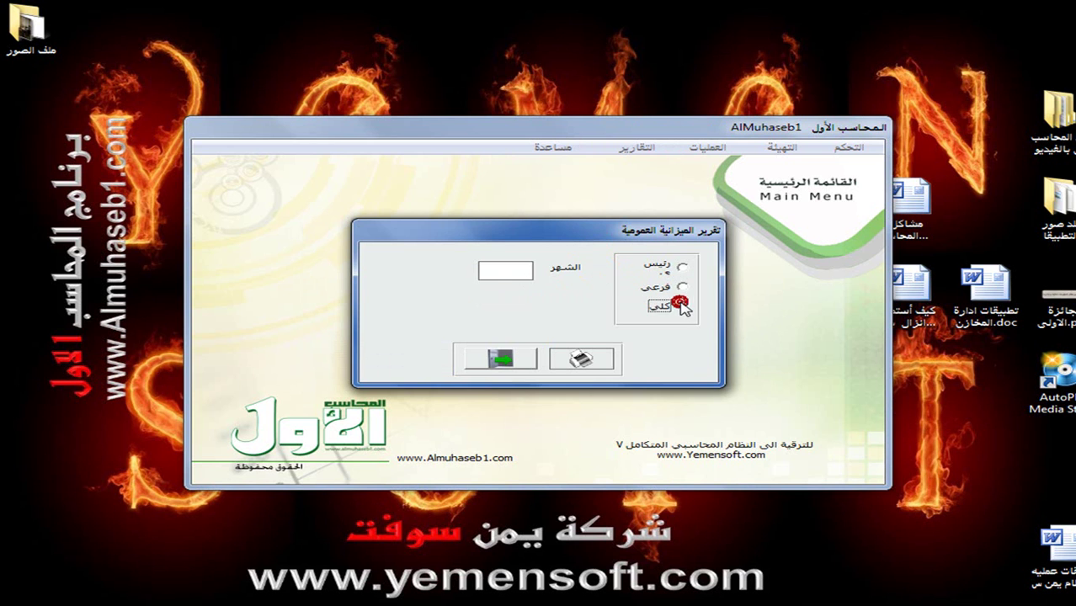
left_click(489, 271)
type("9")
left_click(584, 357)
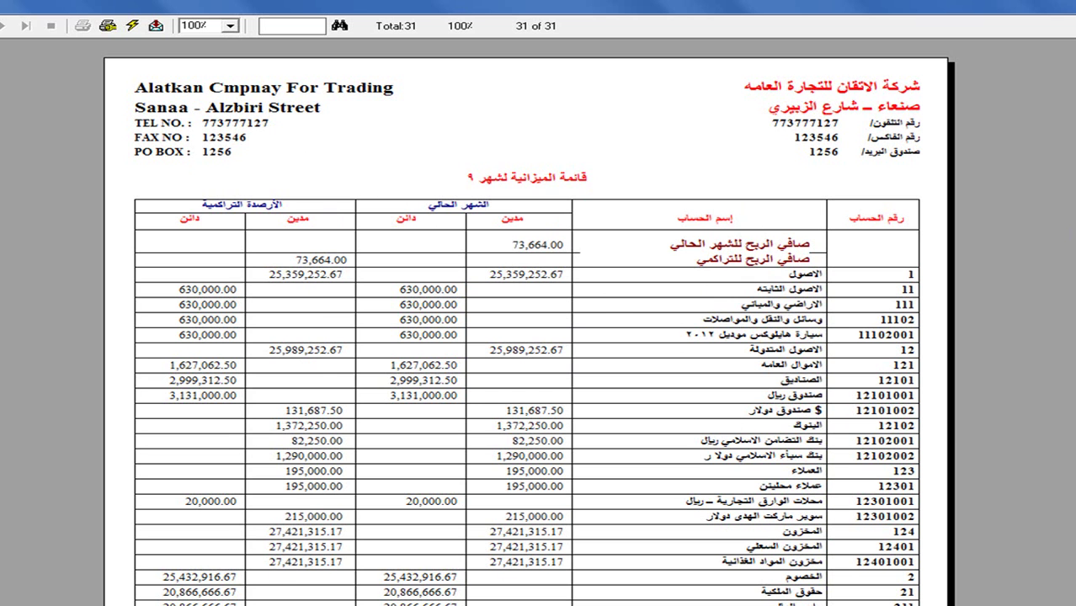
scroll(968, 290, "down", 6)
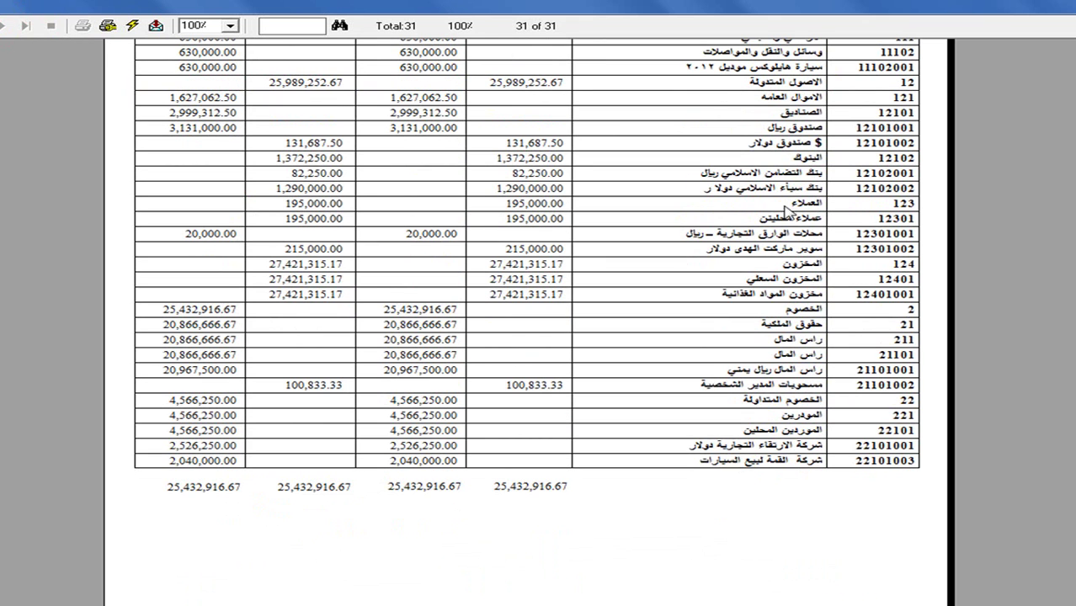
scroll(526, 303, "up", 2)
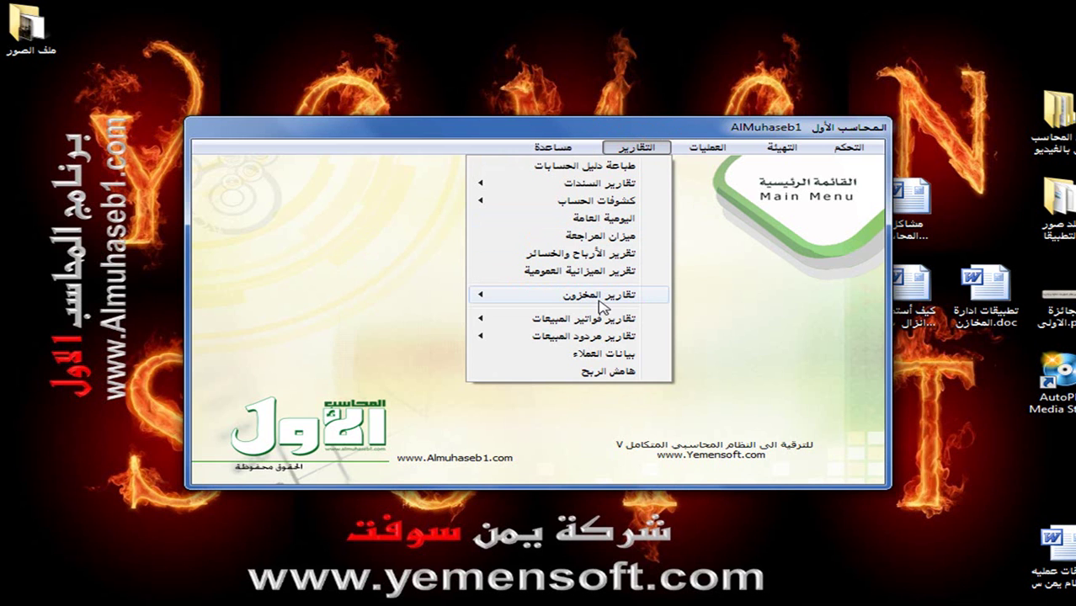
- Run the main groups report (بيانات المجموعات الرئيسية), and preview and close the item data report (بيانات الأصناف) for all items
mouse_move(596, 302)
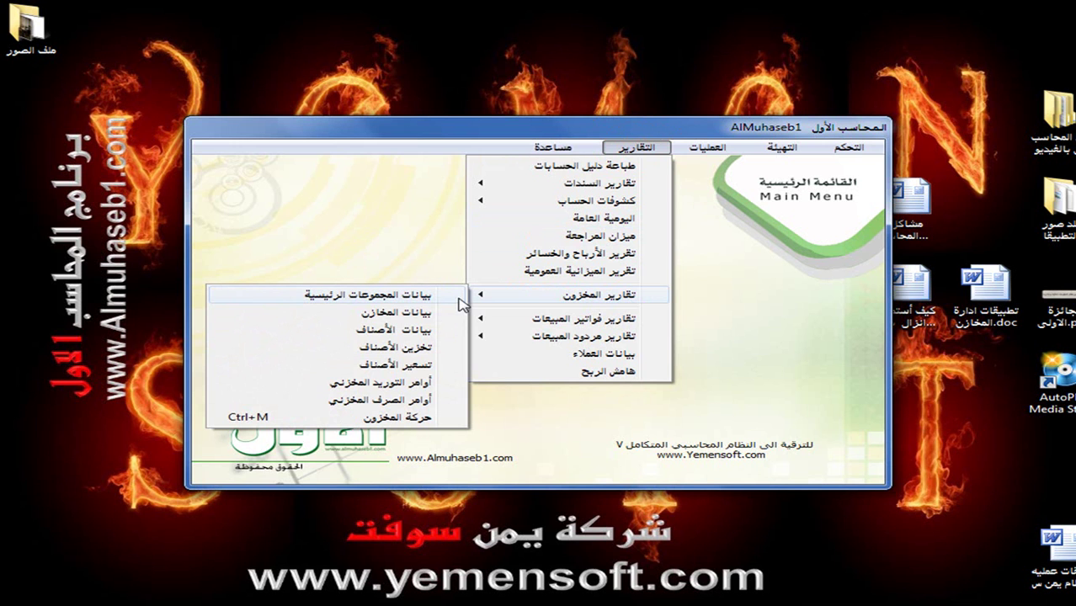
left_click(440, 301)
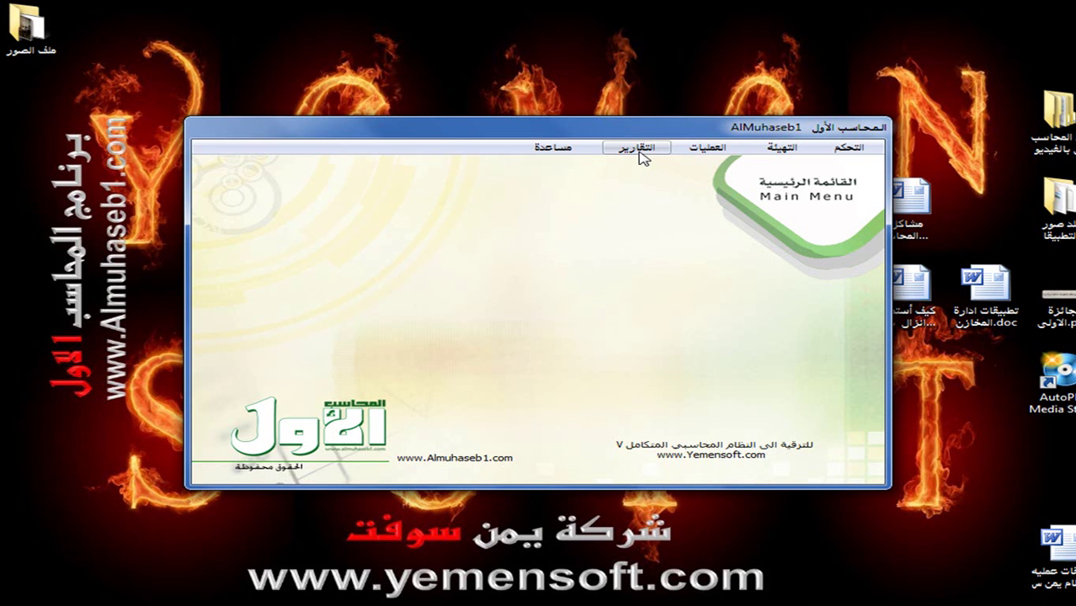
left_click(638, 149)
mouse_move(597, 295)
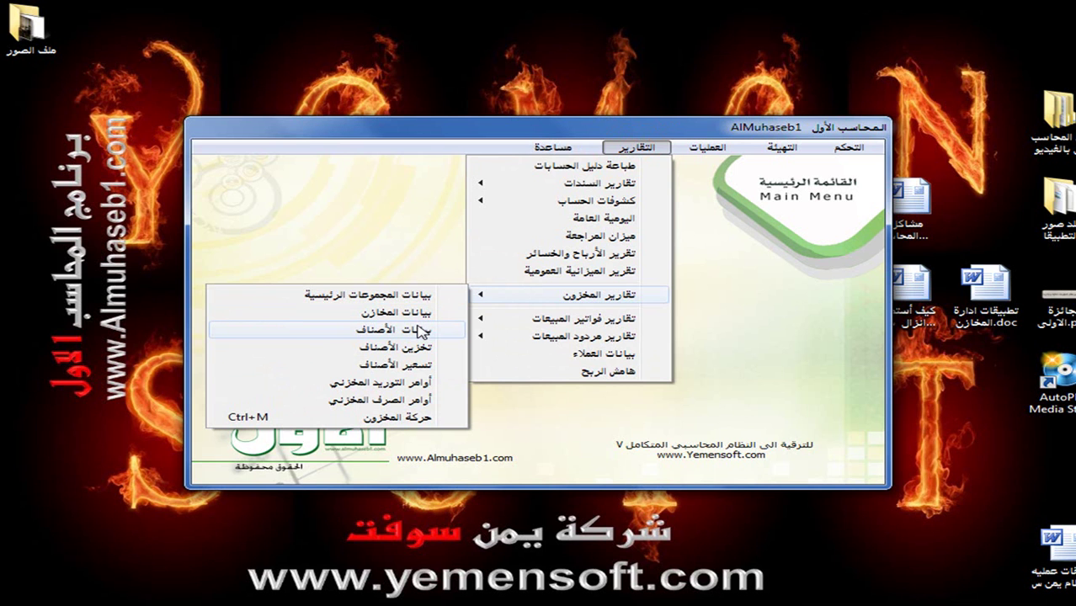
left_click(419, 330)
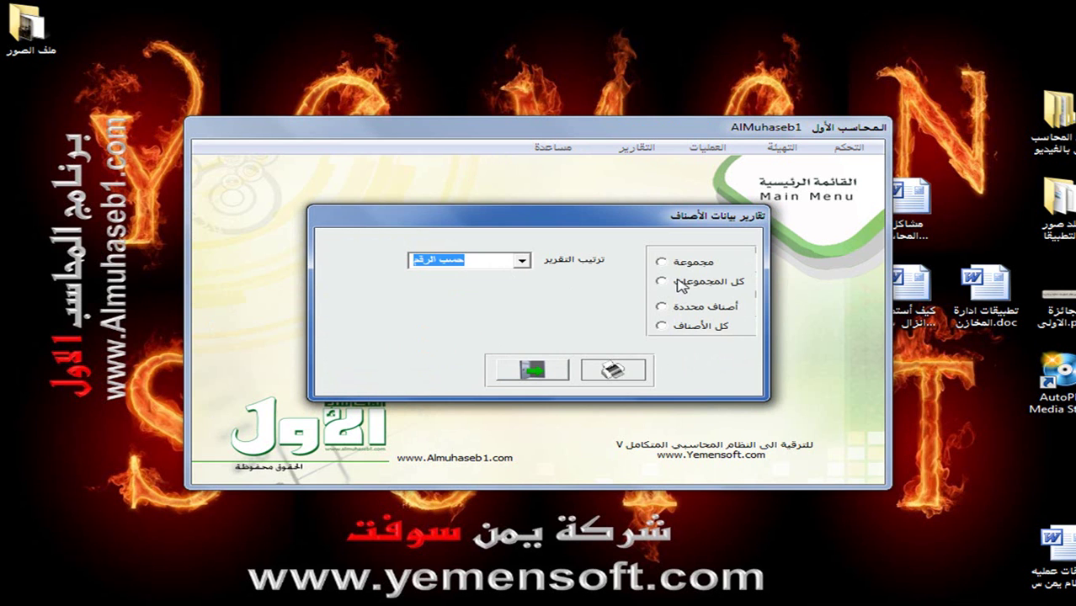
left_click(661, 325)
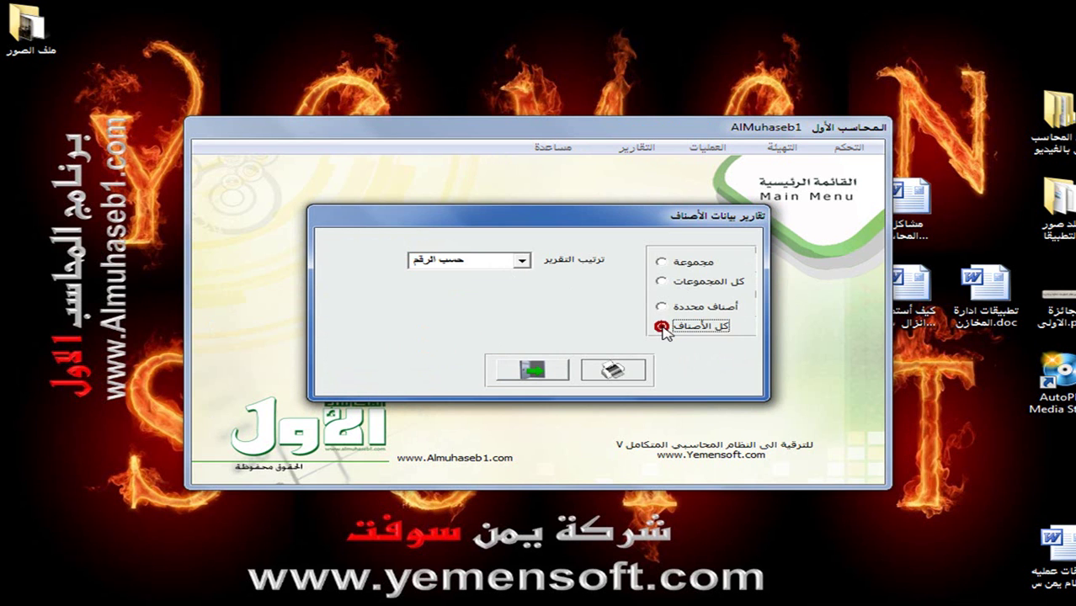
left_click(613, 370)
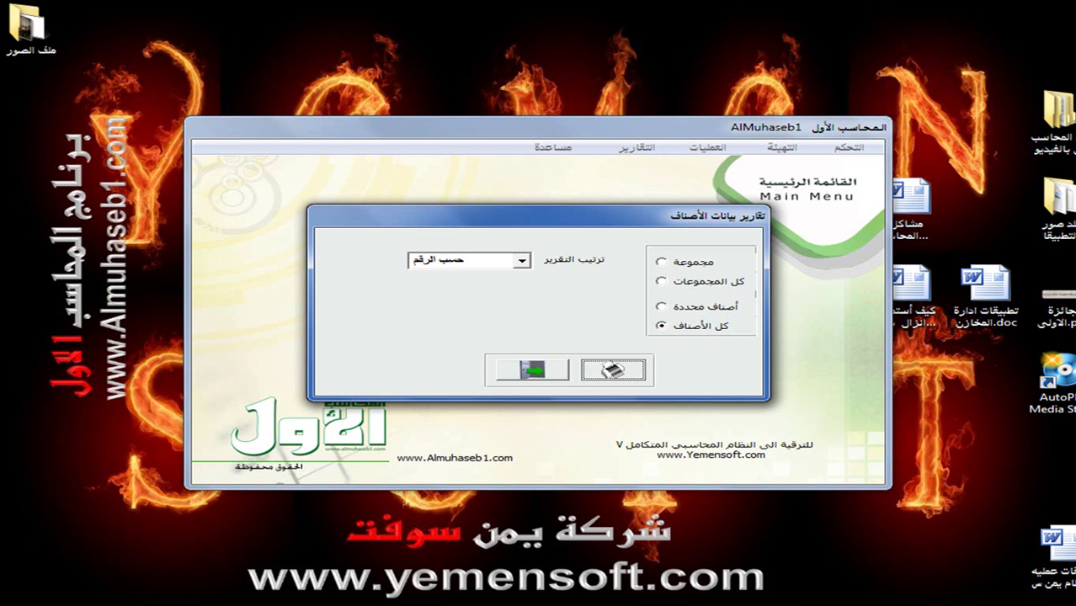
left_click(532, 371)
- Open the item storage report (تخزين الأصناف) and preview it for all items (كل الأصناف)
left_click(632, 148)
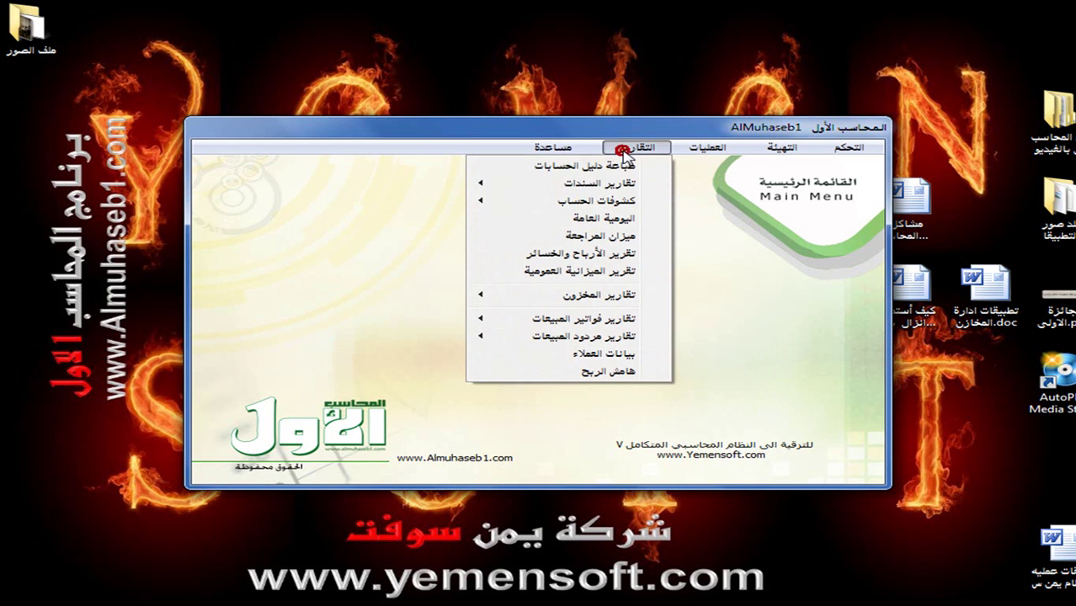
mouse_move(611, 296)
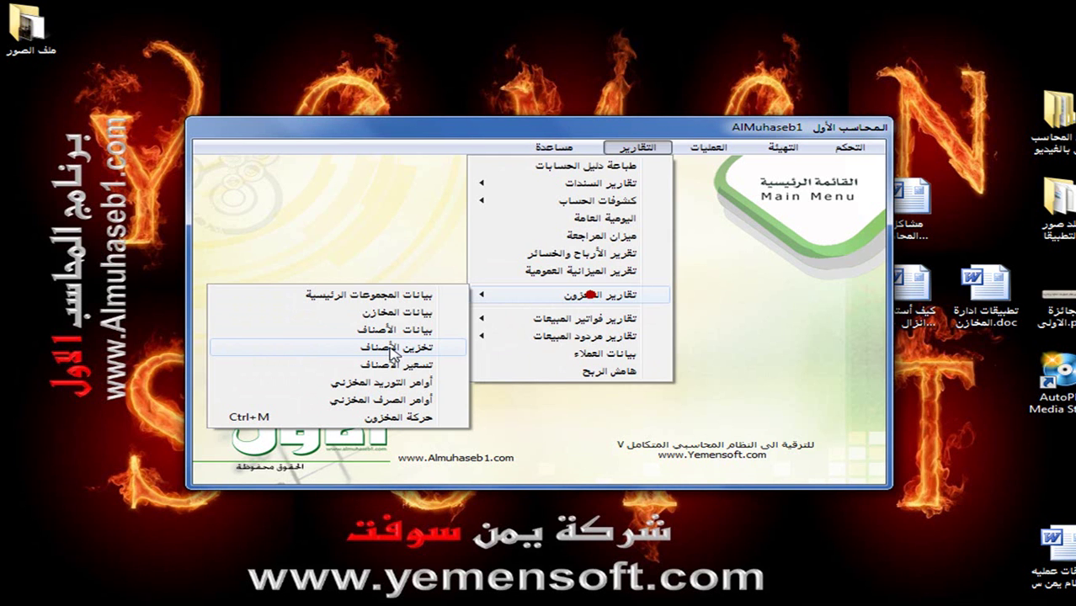
left_click(391, 349)
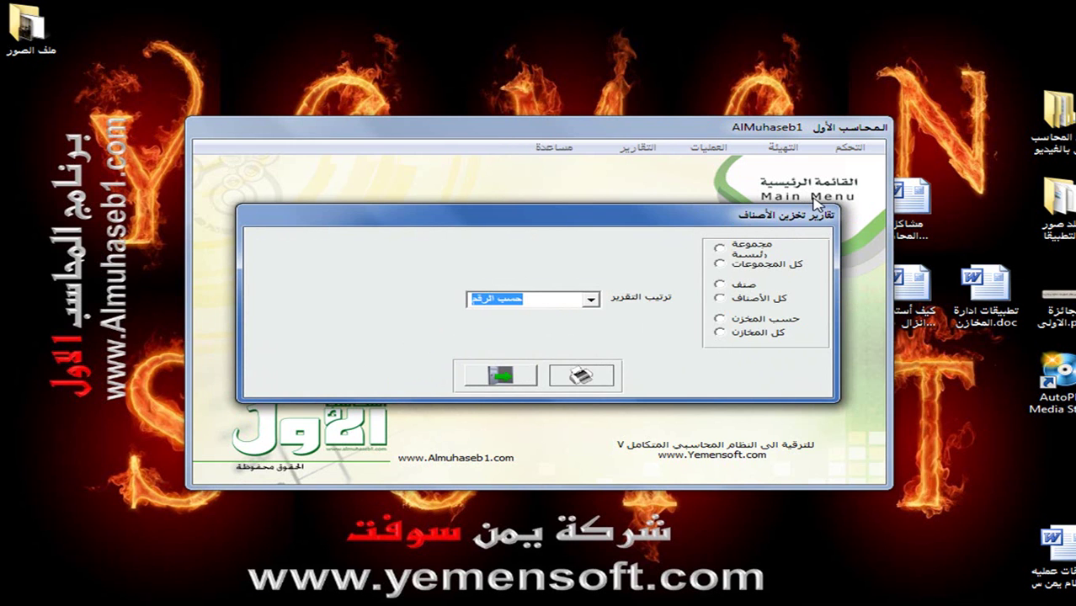
left_click(742, 299)
left_click(587, 377)
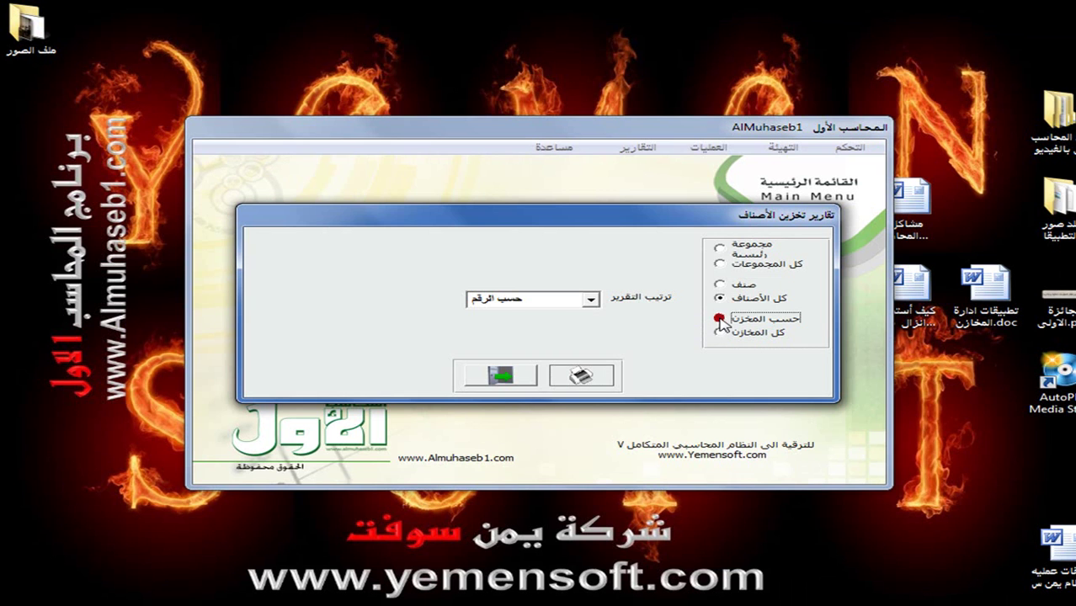
- Switch the item storage report to a single warehouse (حسب المخزن), pick warehouse 1 from the list, and preview it
left_click(719, 320)
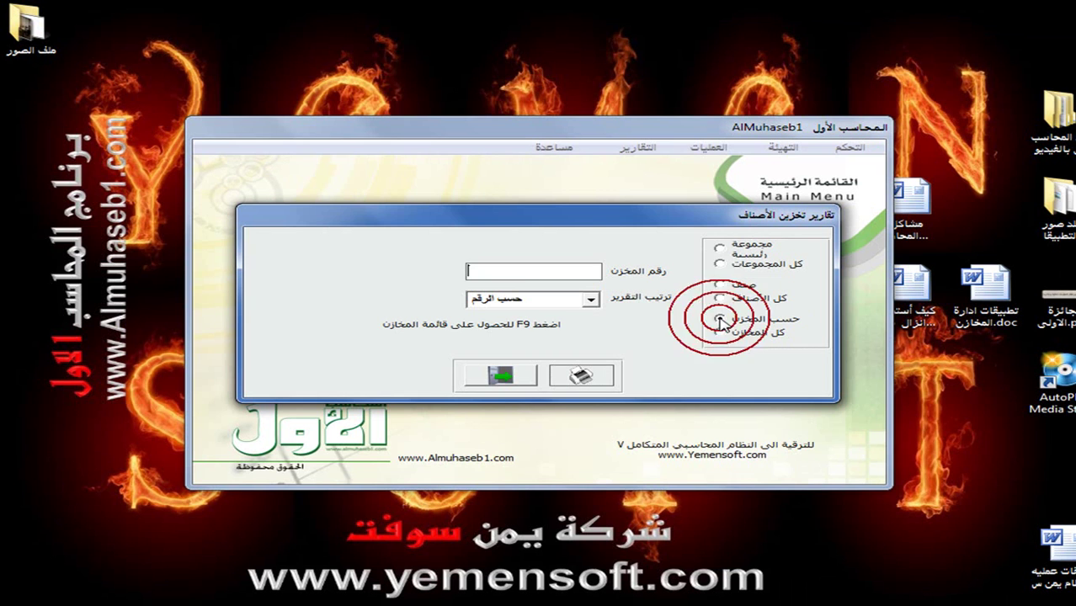
key("F9")
left_click(500, 260)
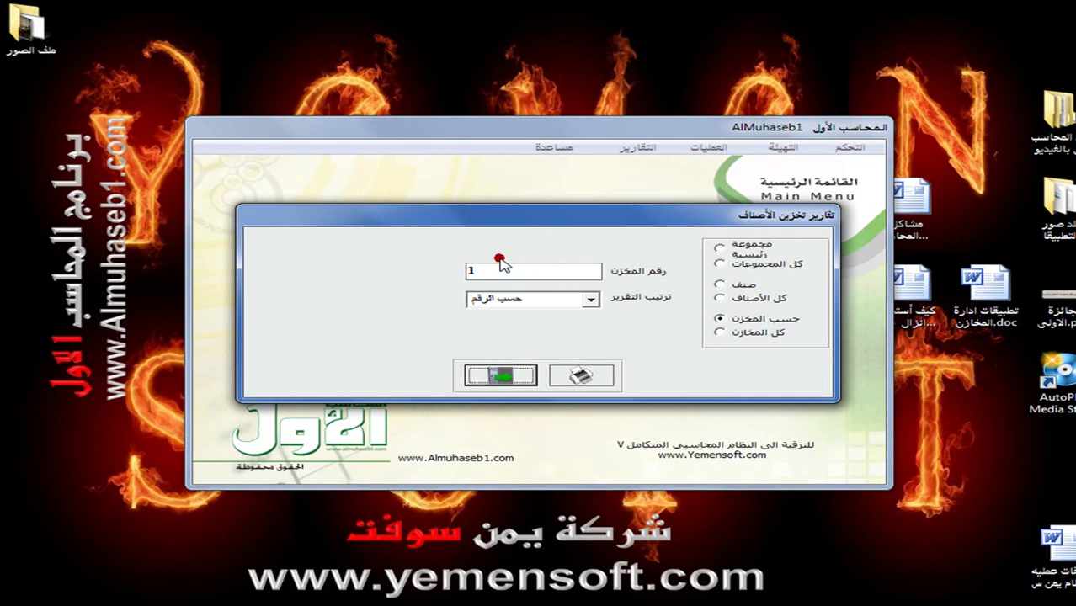
left_click(579, 376)
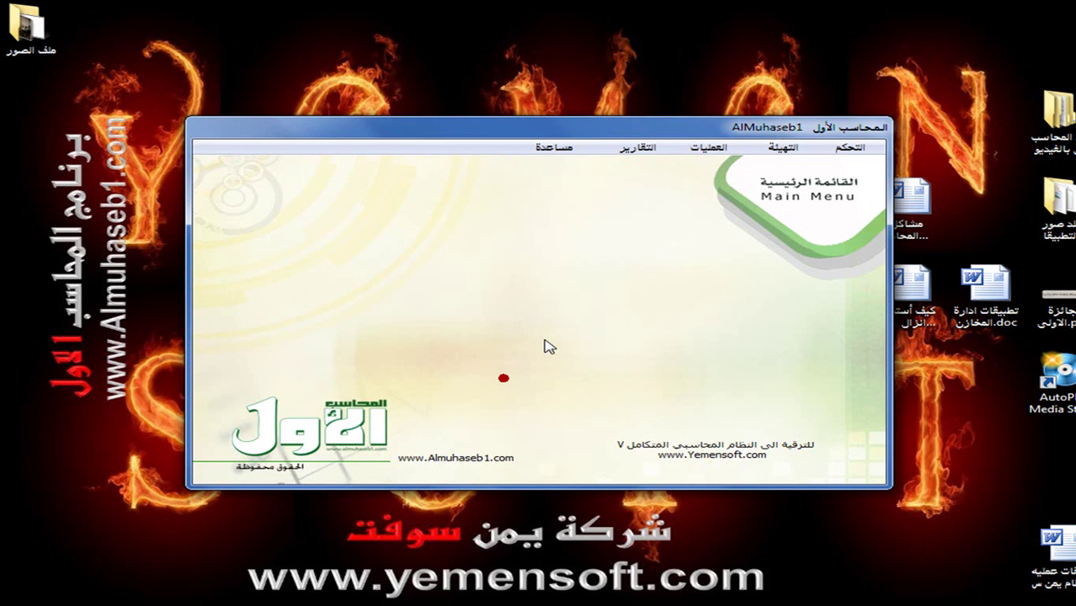
- Preview the item pricing report (تسعير الأصناف) with retail prices (تجزئة) for the single item 001-001, sorted by number (حسب الرقم)
left_click(631, 143)
mouse_move(589, 294)
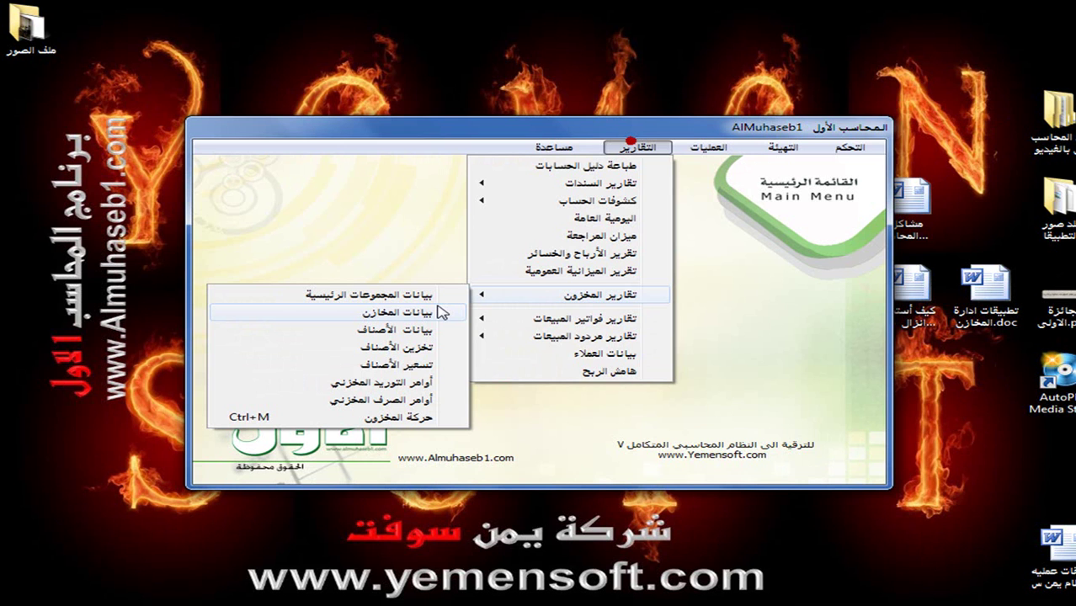
left_click(411, 366)
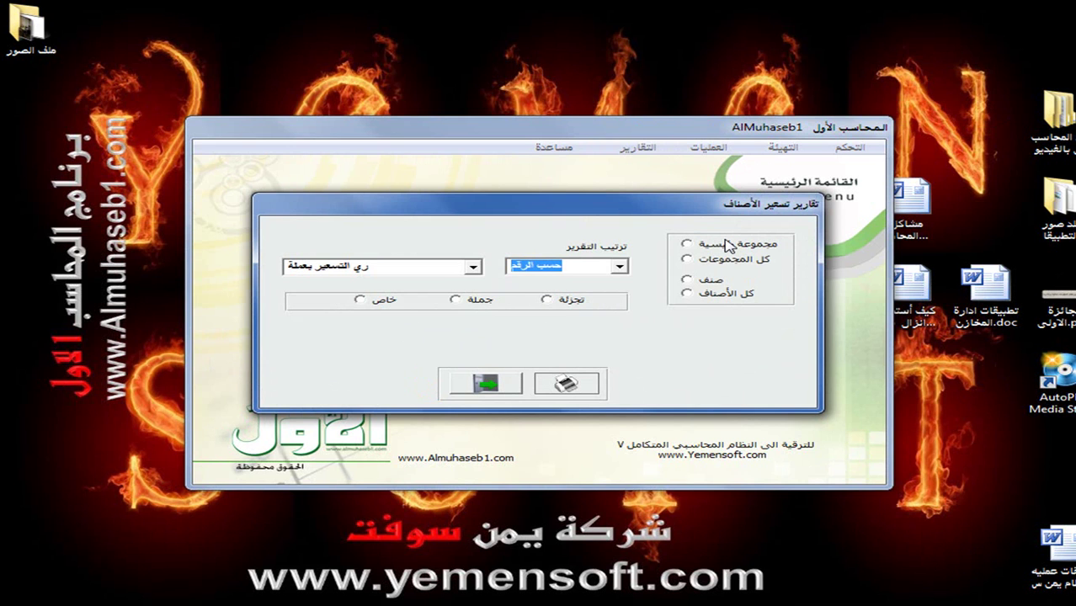
left_click(686, 280)
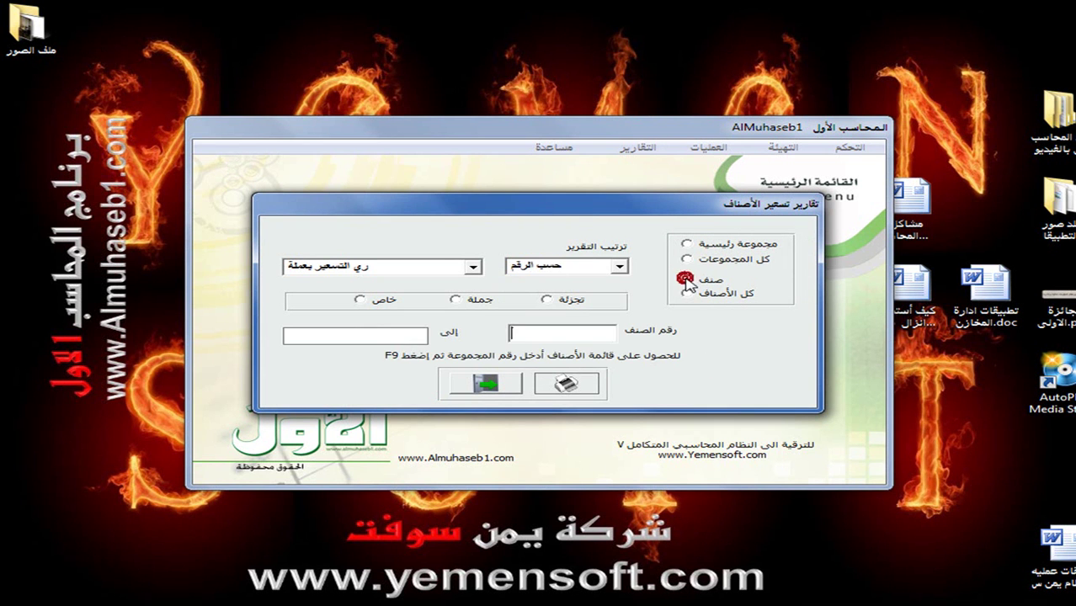
left_click(620, 267)
left_click(620, 267)
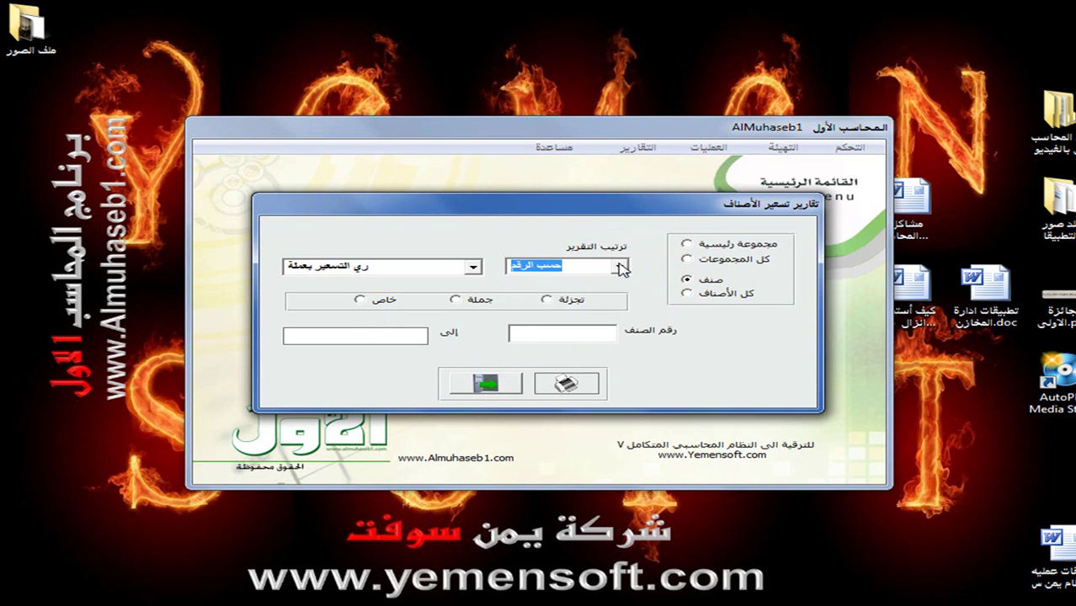
left_click(577, 330)
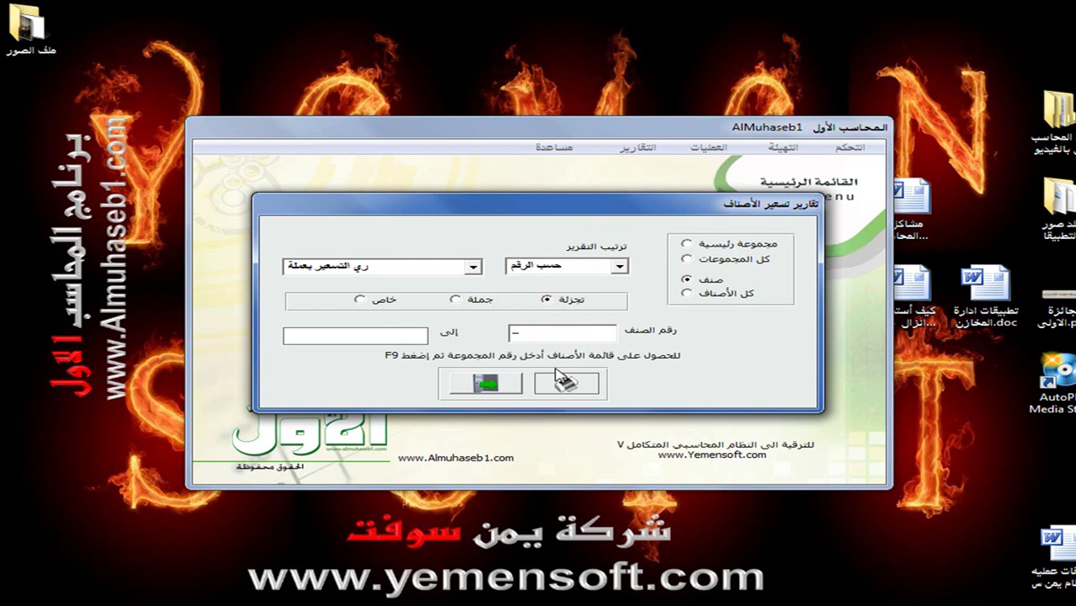
left_click(542, 330)
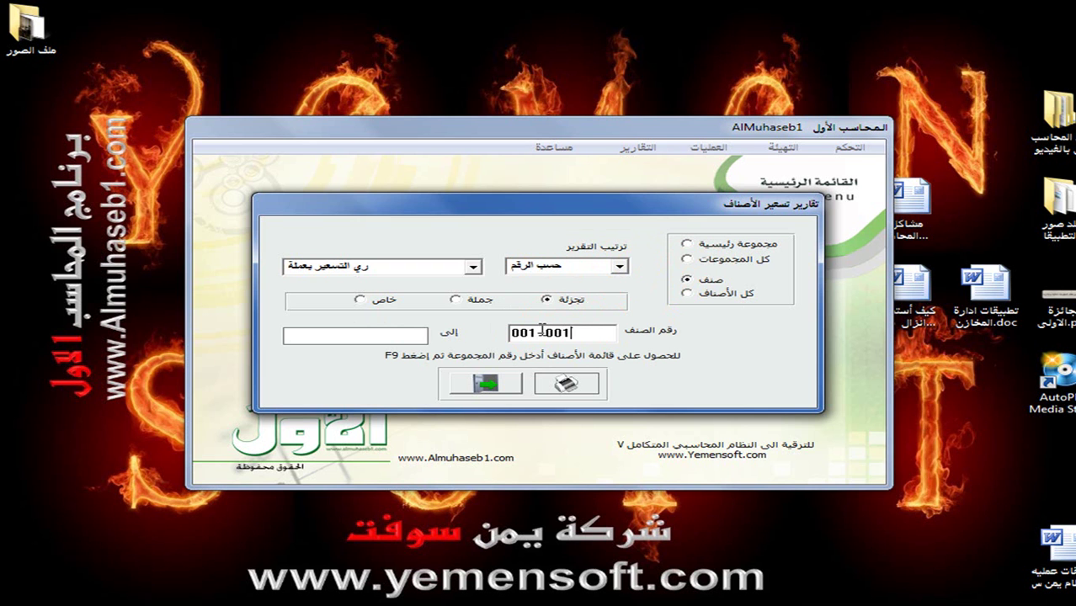
left_click(564, 387)
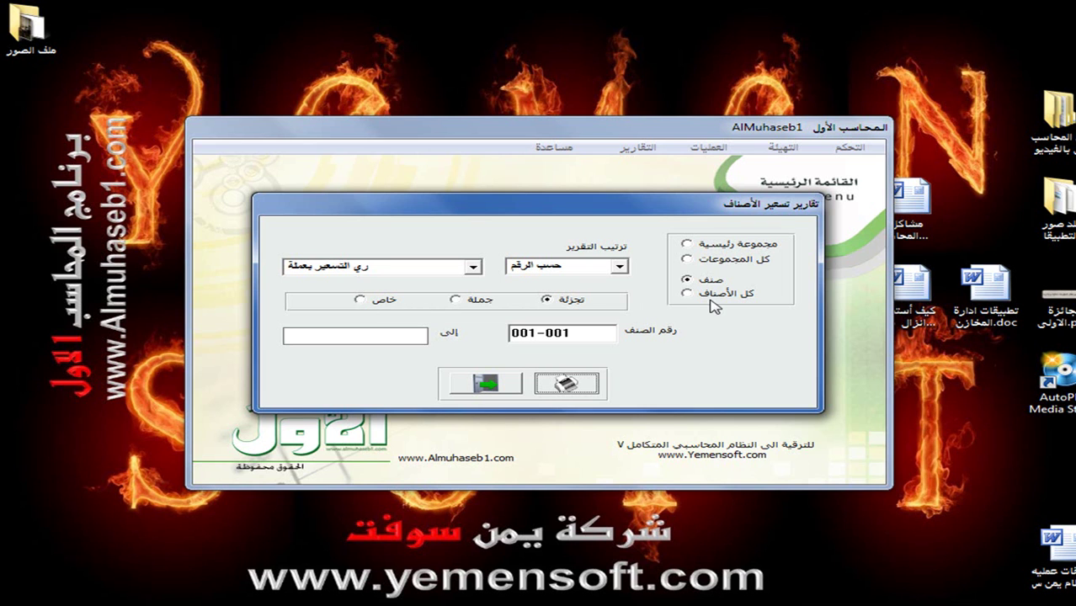
- Preview the item pricing report for all groups (كل المجموعات) with wholesale prices (جملة)
left_click(689, 260)
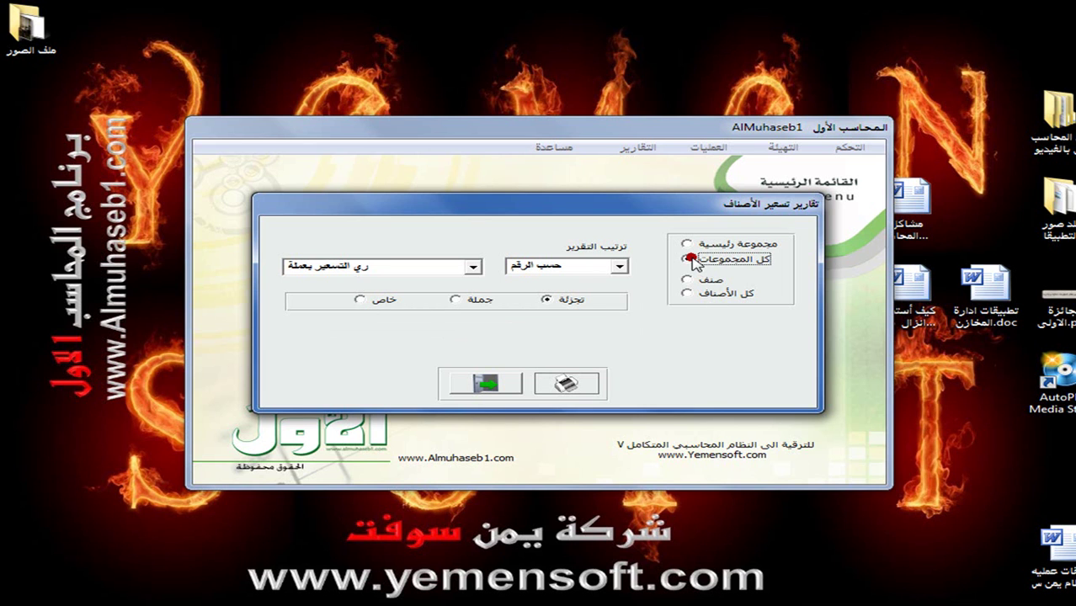
left_click(455, 300)
left_click(549, 384)
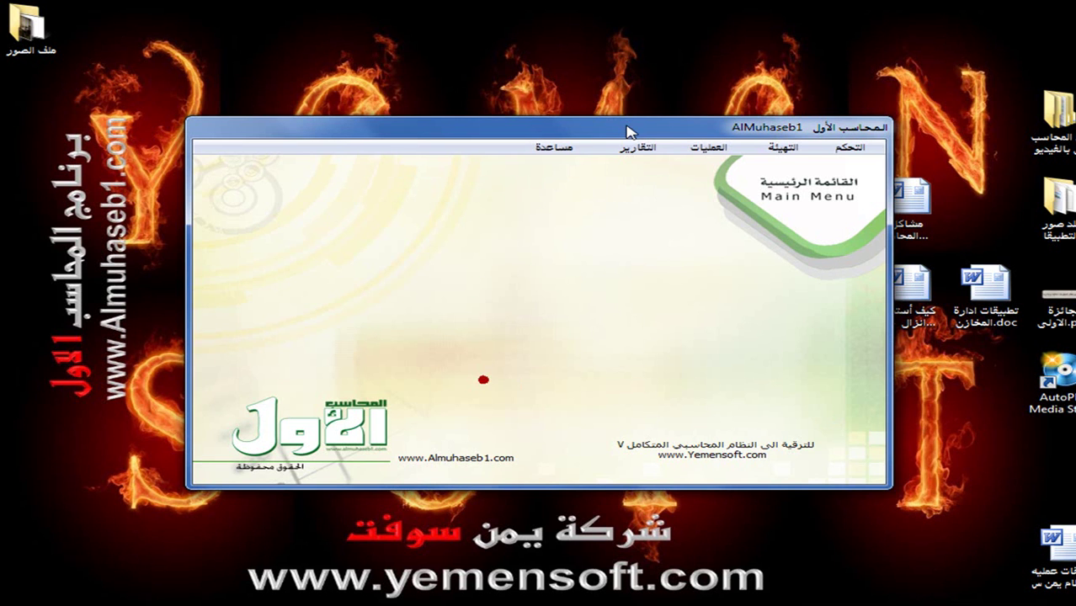
- Open the stock supply orders report (أوامر التوريد المخزني) by period (لفترة), from 01/01/12 to 30/09/12
left_click(637, 147)
mouse_move(568, 295)
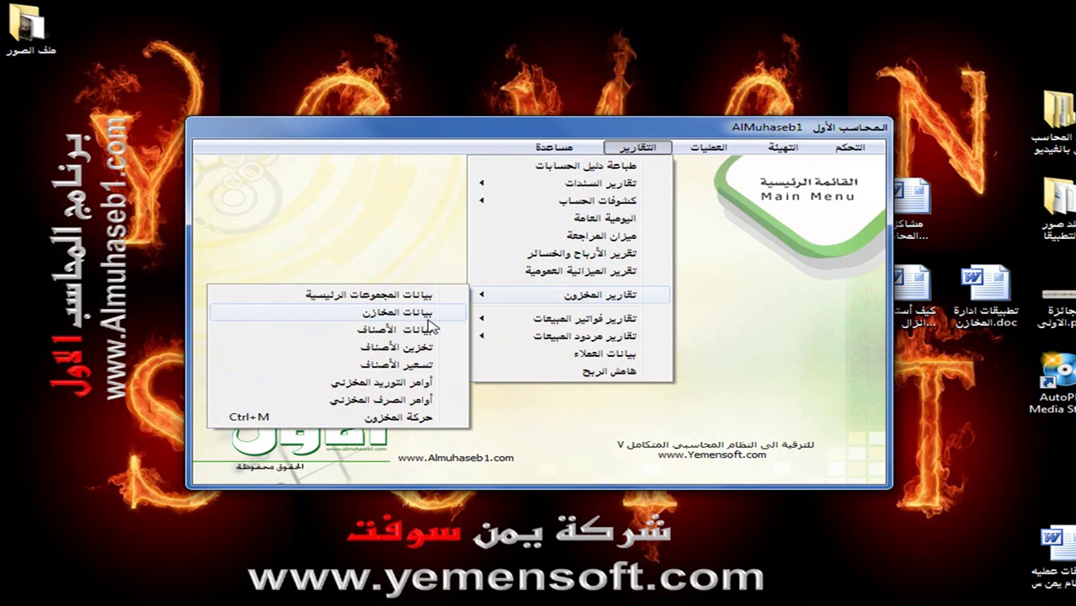
left_click(394, 382)
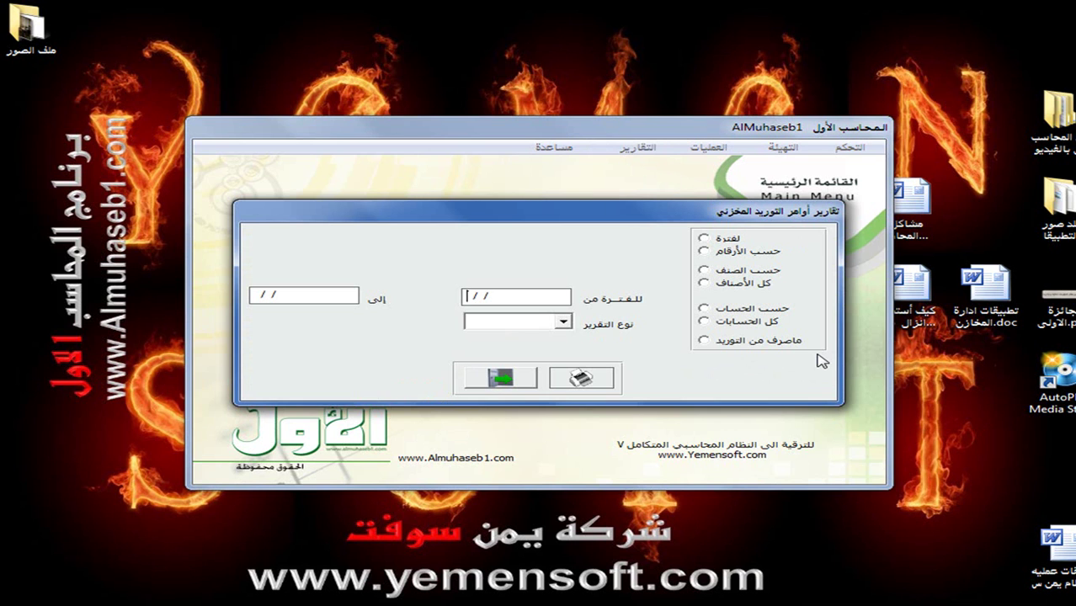
left_click(723, 239)
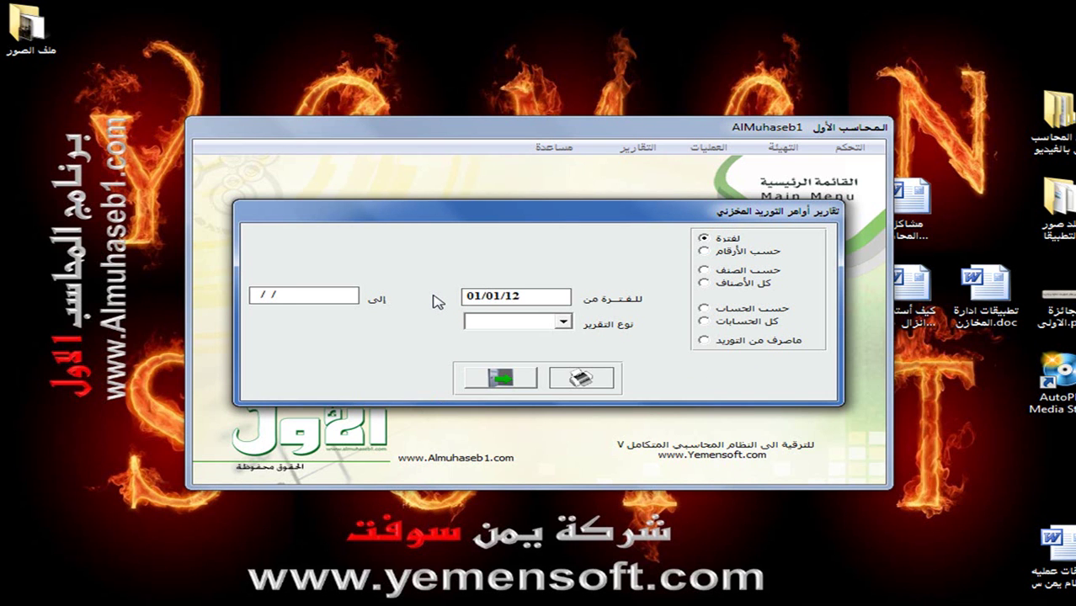
type("30/9/")
key("Return")
- Set the supply orders report type to analytical (تحليلي) and preview the report
left_click(561, 323)
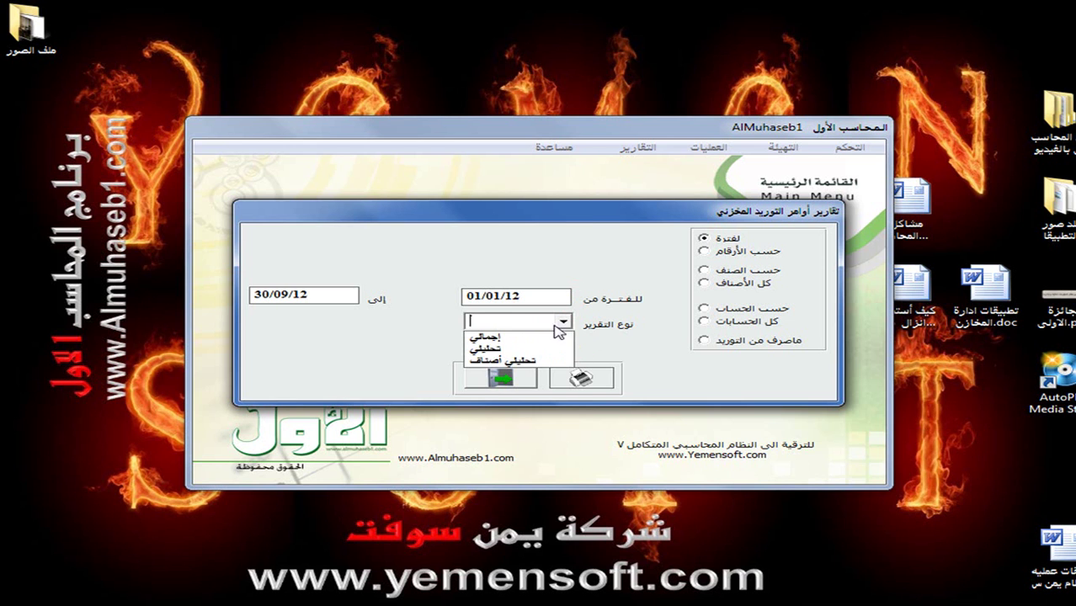
left_click(536, 345)
left_click(581, 376)
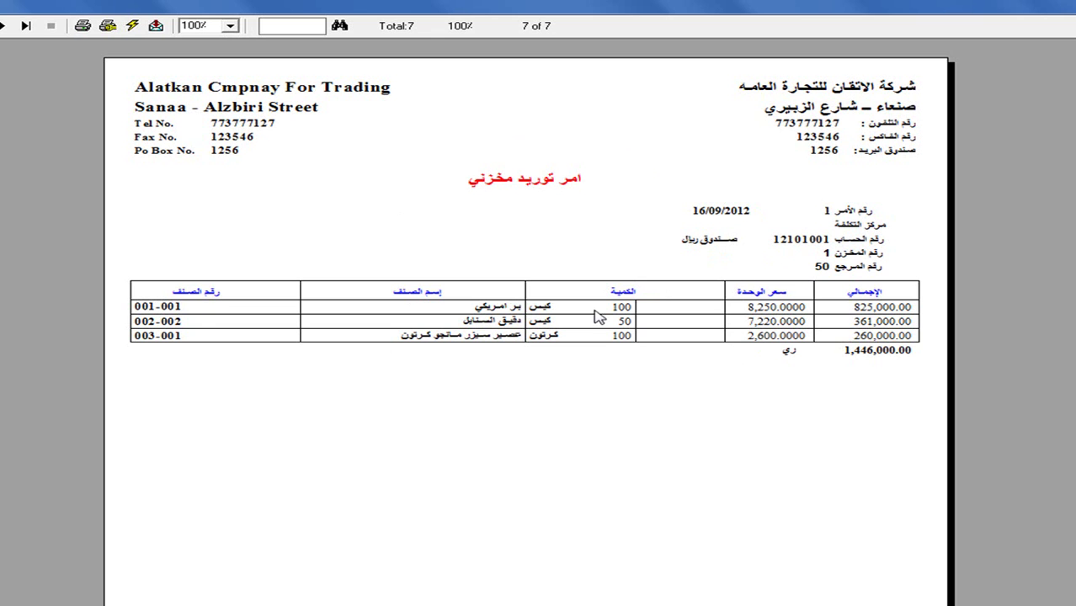
- Page forward through the supply orders preview to examine the next orders
left_click(5, 27)
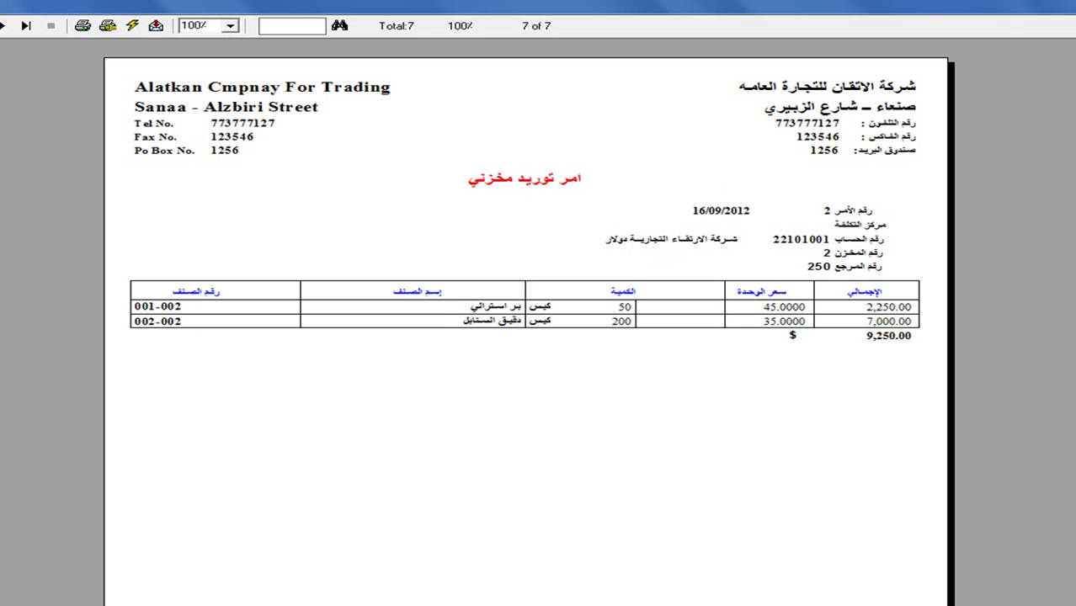
left_click(4, 26)
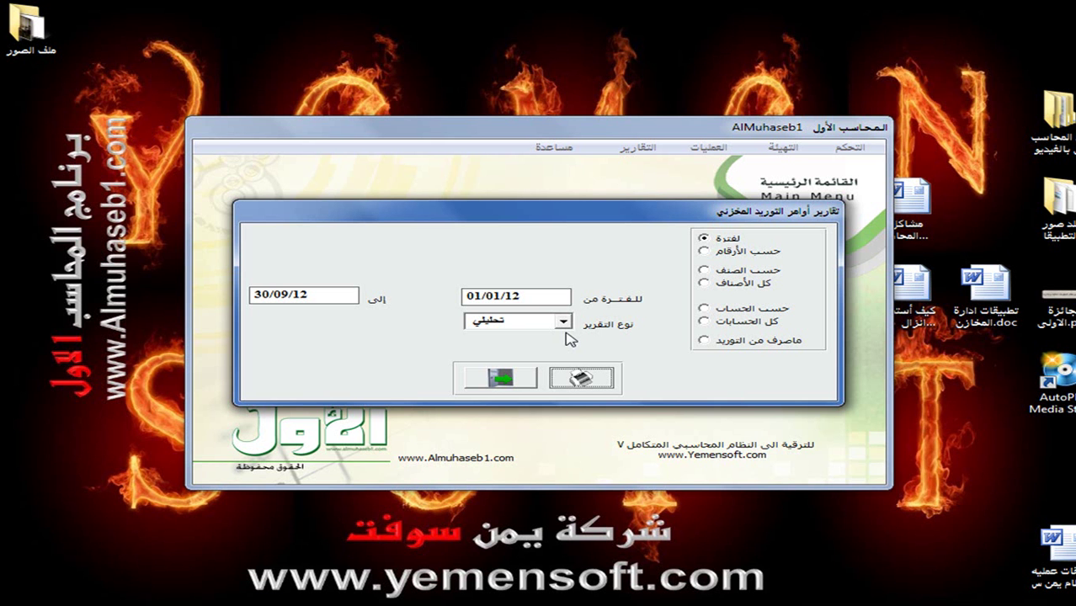
- Preview the analytical supply orders report by account (حسب الحساب) for the riyal cash box account (صندوق ريال)
left_click(562, 320)
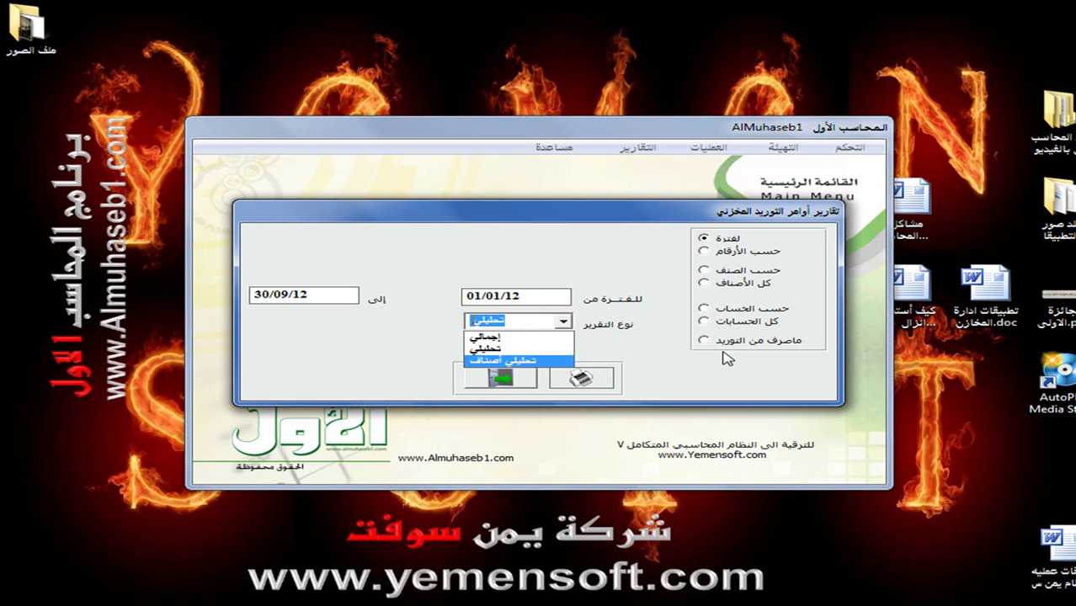
left_click(705, 310)
left_click(706, 309)
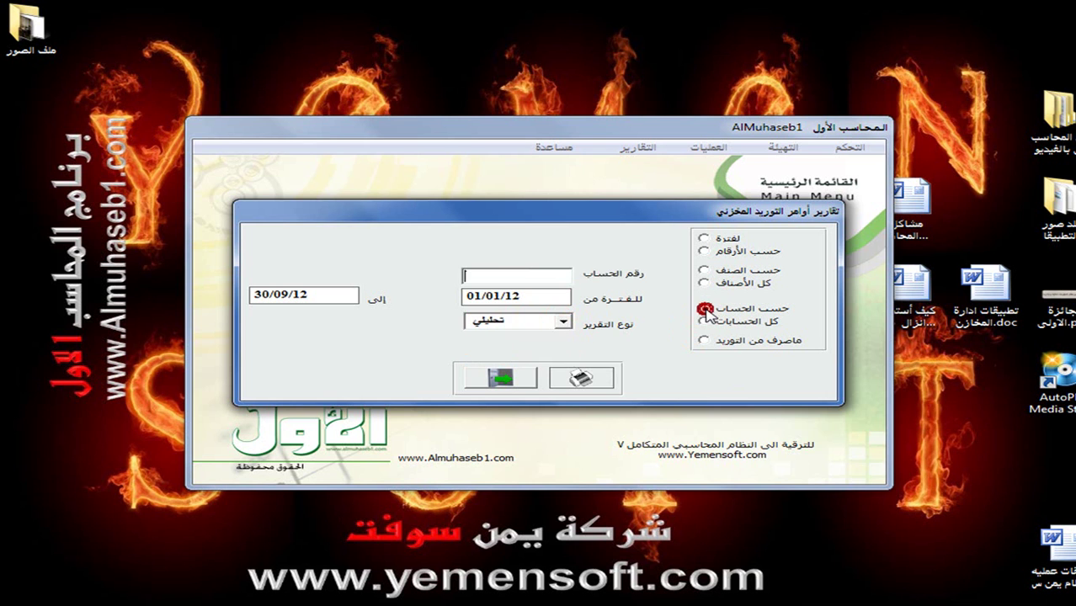
double_click(508, 271)
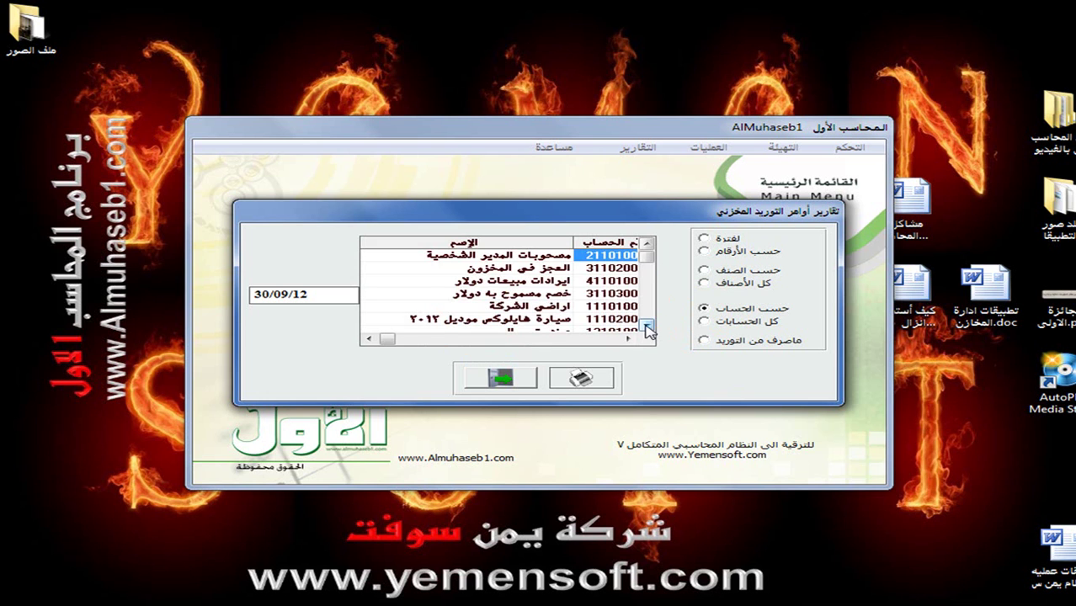
left_click(646, 325)
left_click(645, 325)
left_click(646, 325)
double_click(614, 293)
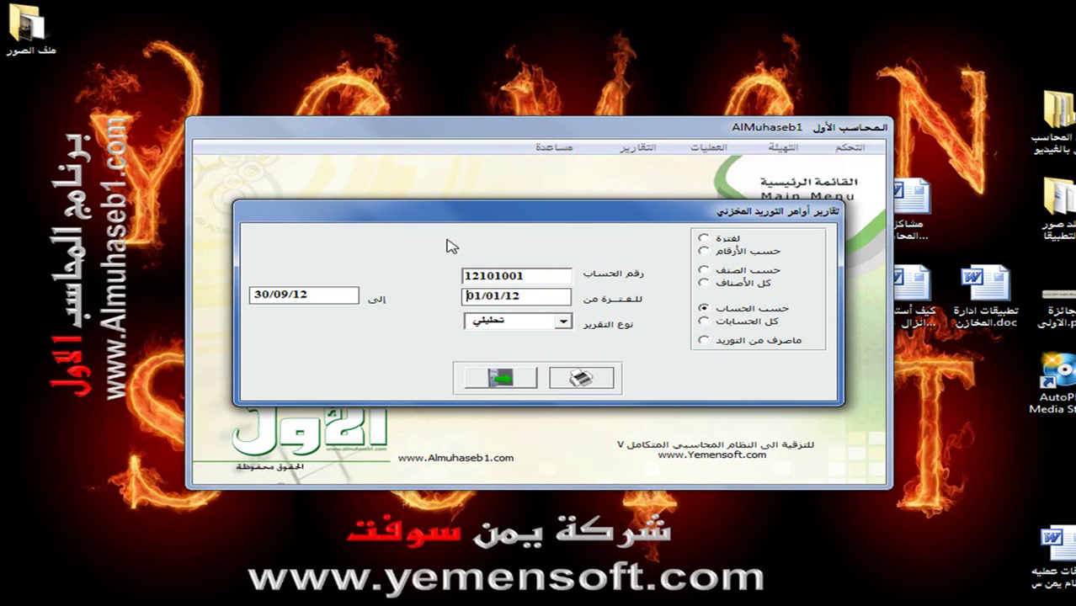
left_click(585, 377)
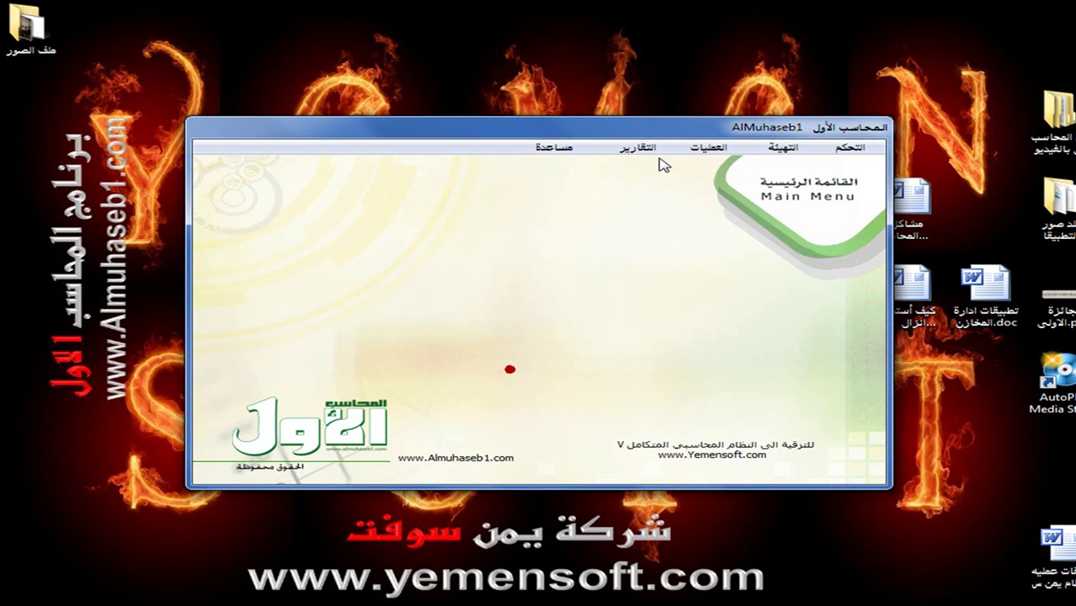
- Open the stock issue orders report (أوامر الصرف المخزني) by period (لفترة), from 01/01/12 to 30/09/12
left_click(640, 148)
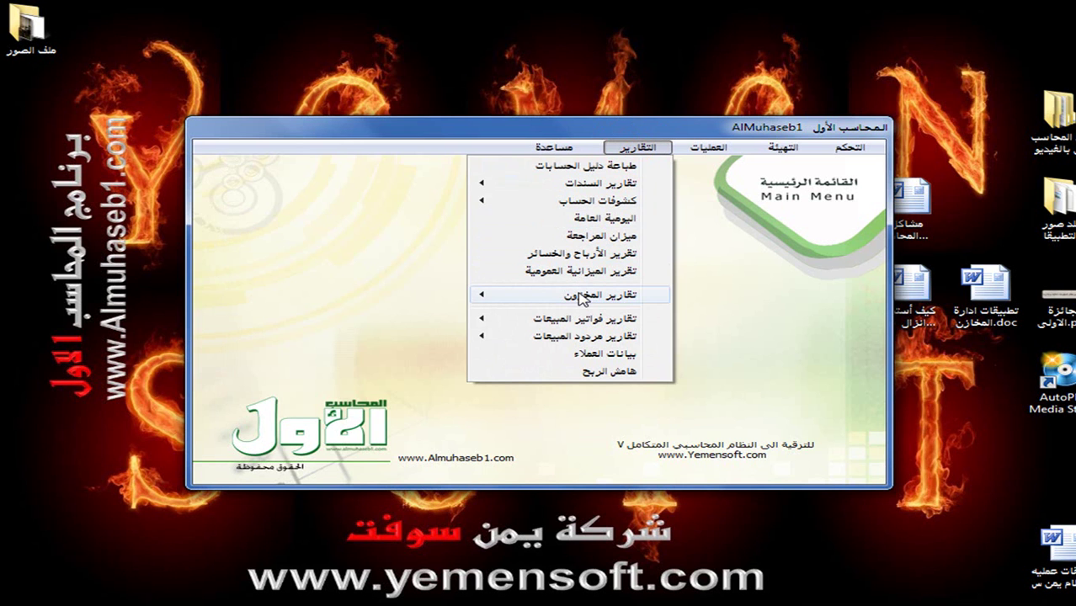
mouse_move(581, 298)
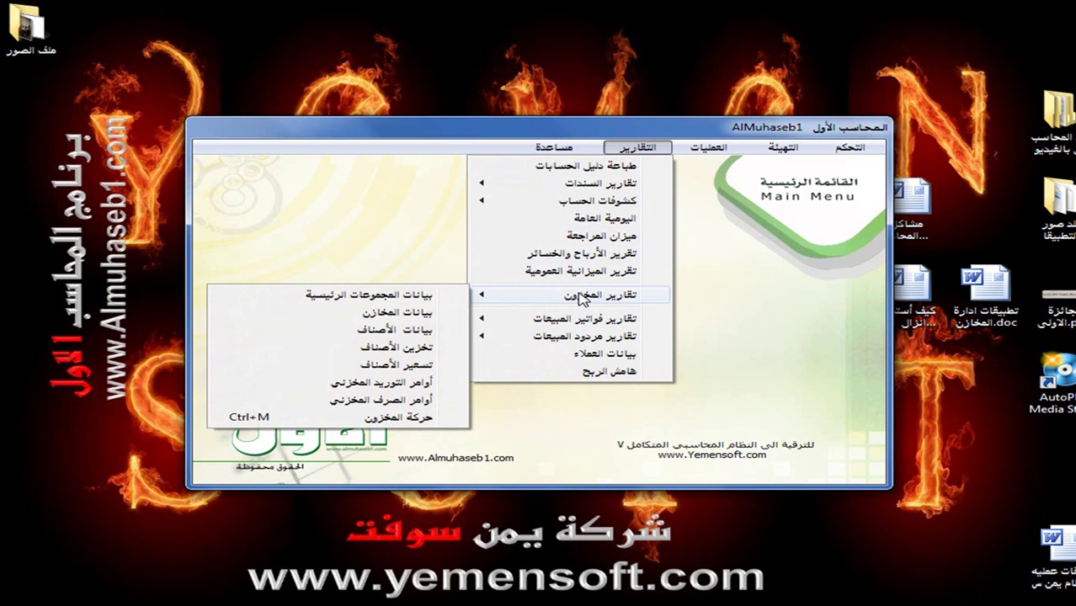
left_click(389, 402)
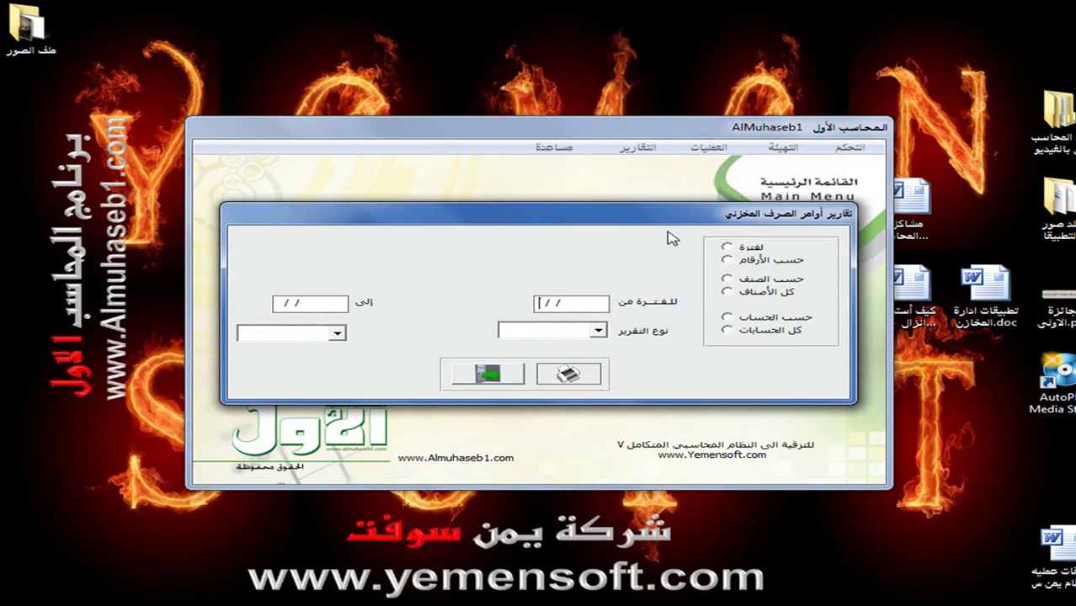
left_click(740, 246)
left_click(540, 303)
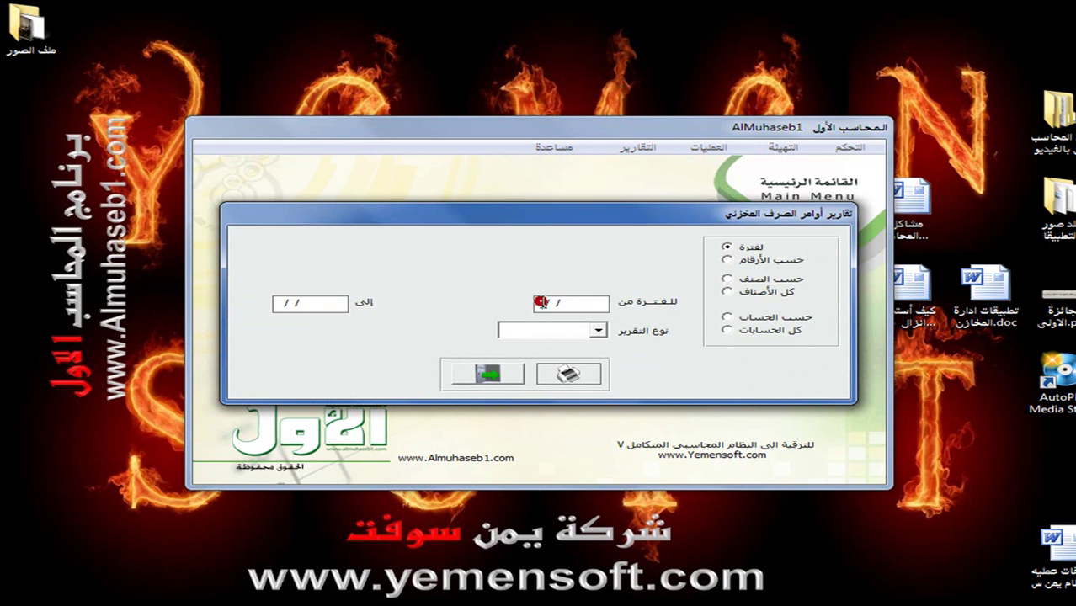
type("01/01/12")
key("Return")
type("30/")
type("09/12")
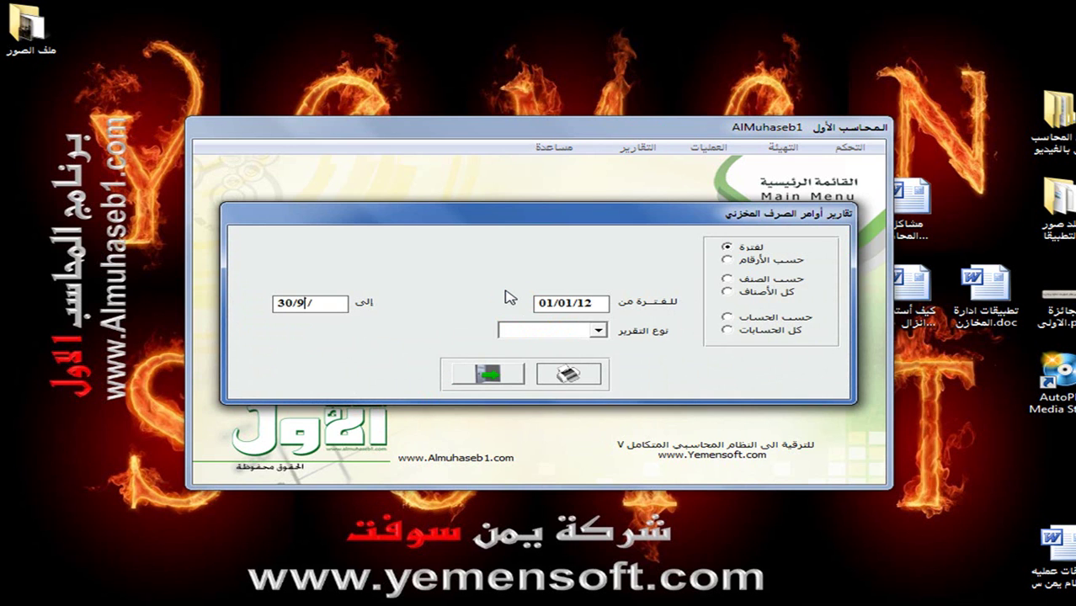
- Set the issue orders report type to analytical (تحليلي) and preview the report through to the second order
left_click(594, 331)
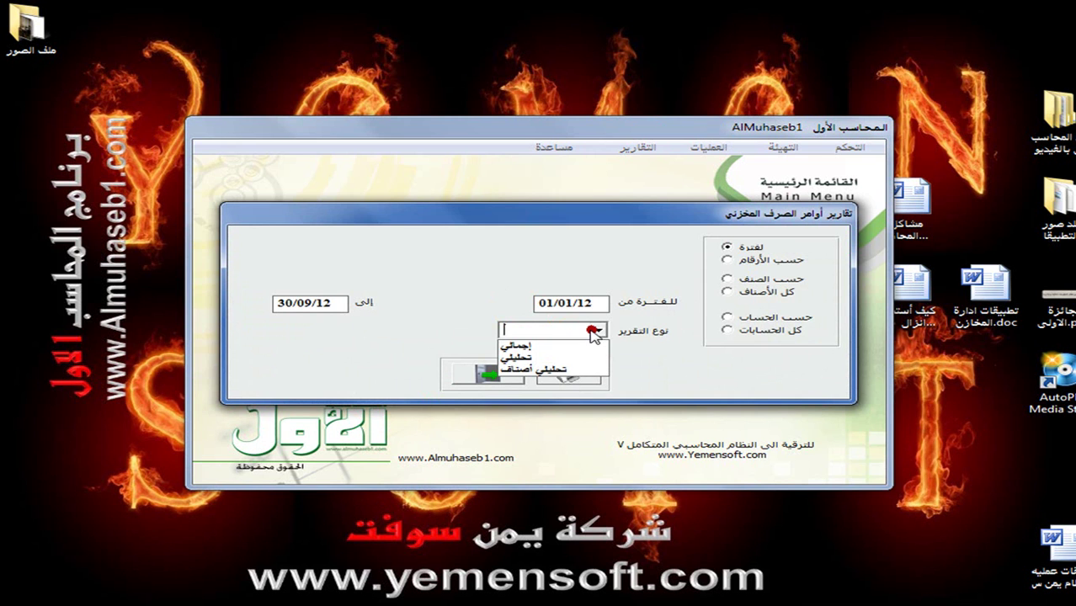
left_click(579, 357)
left_click(569, 372)
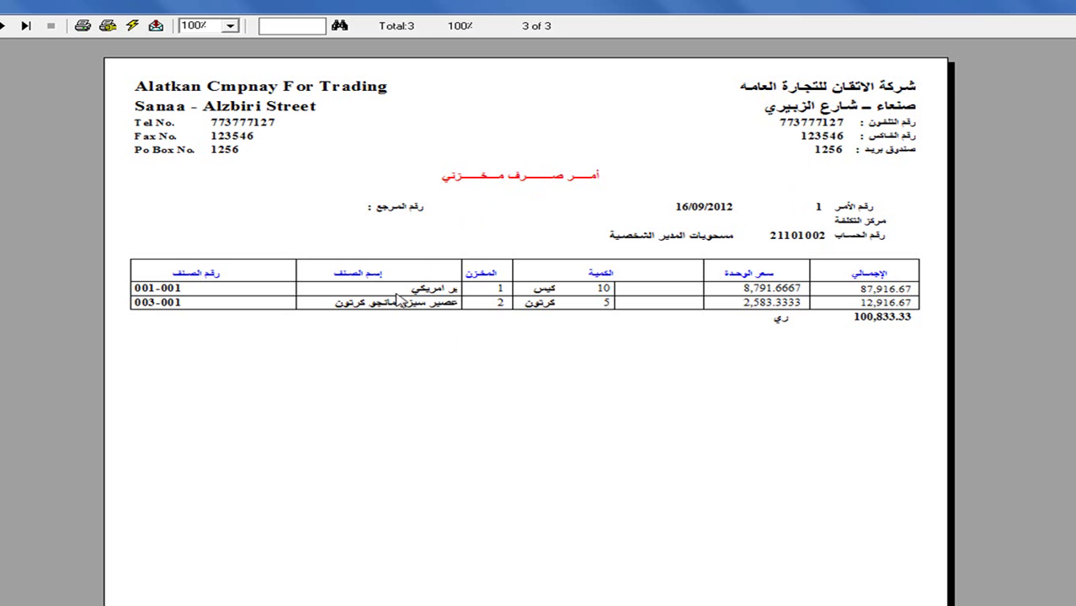
left_click(3, 27)
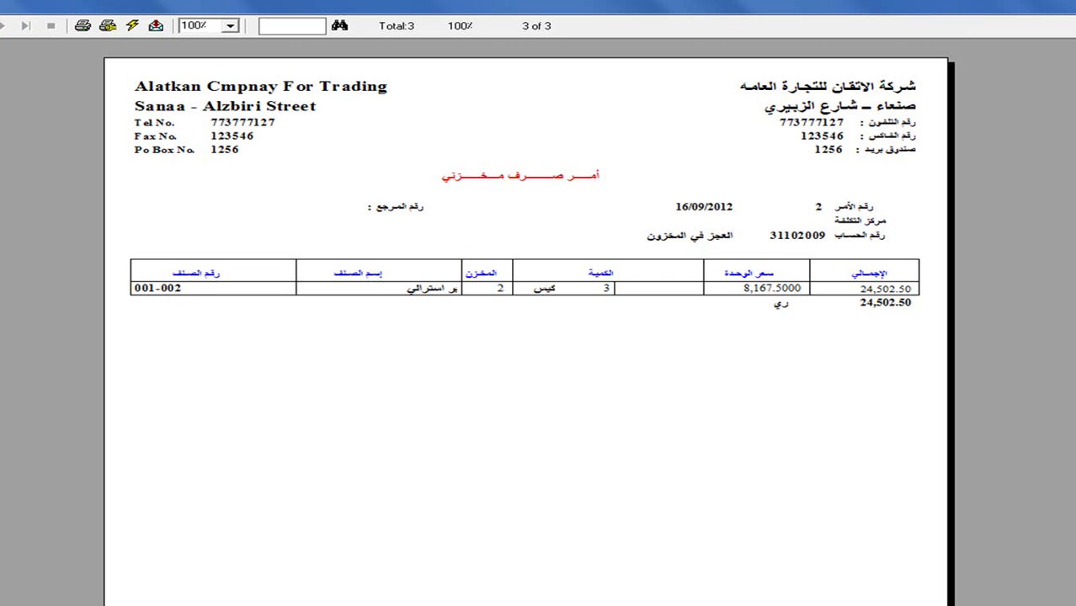
- Open the inventory movement report (حركة المخزون) and set the starting item number to 001-001
left_click(644, 148)
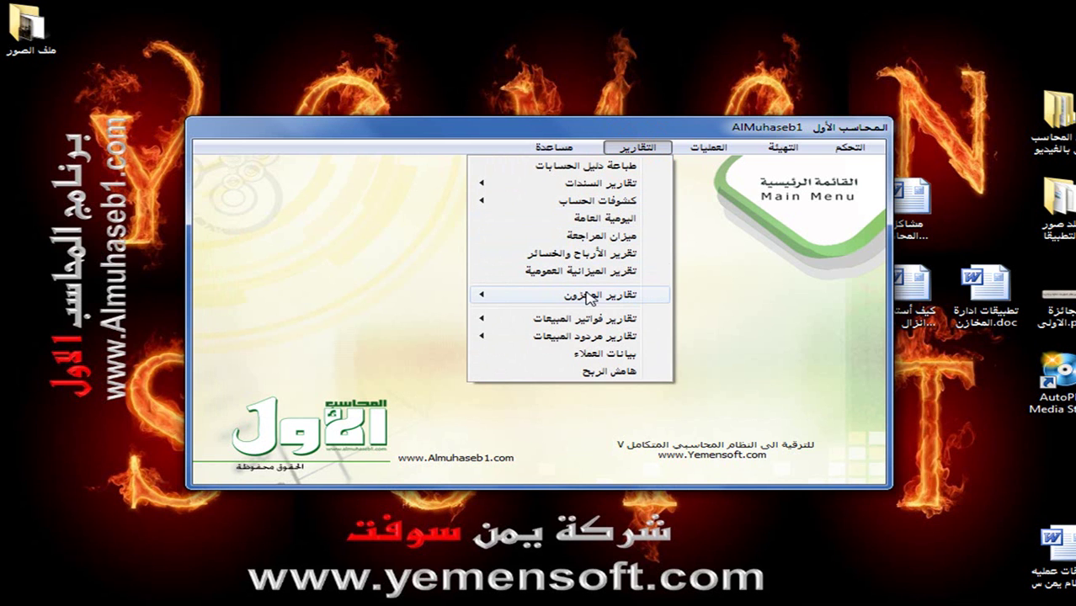
mouse_move(589, 299)
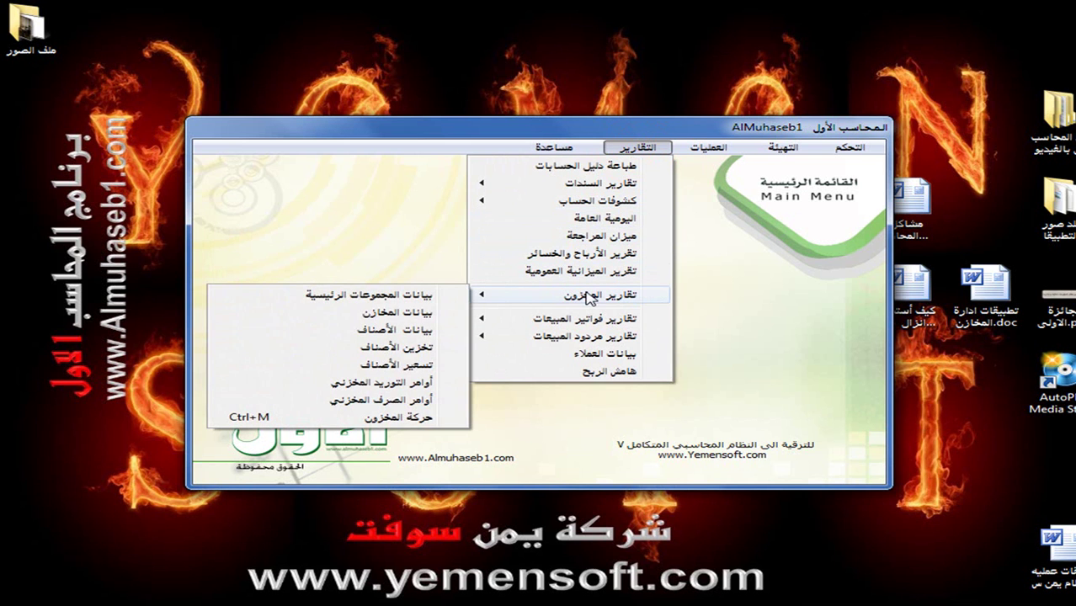
left_click(403, 416)
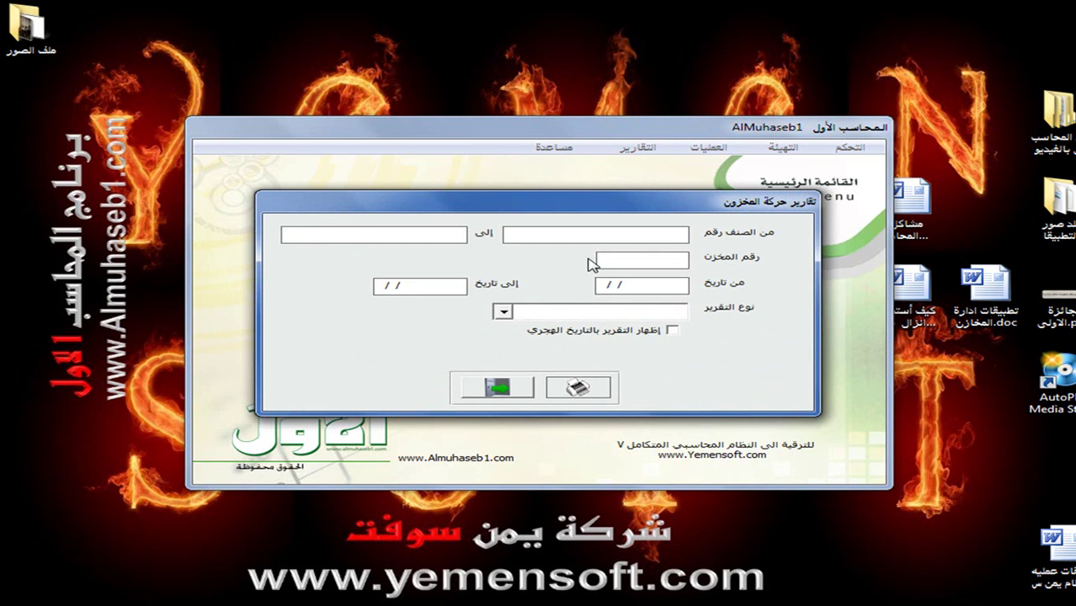
type("001-001")
left_click(629, 260)
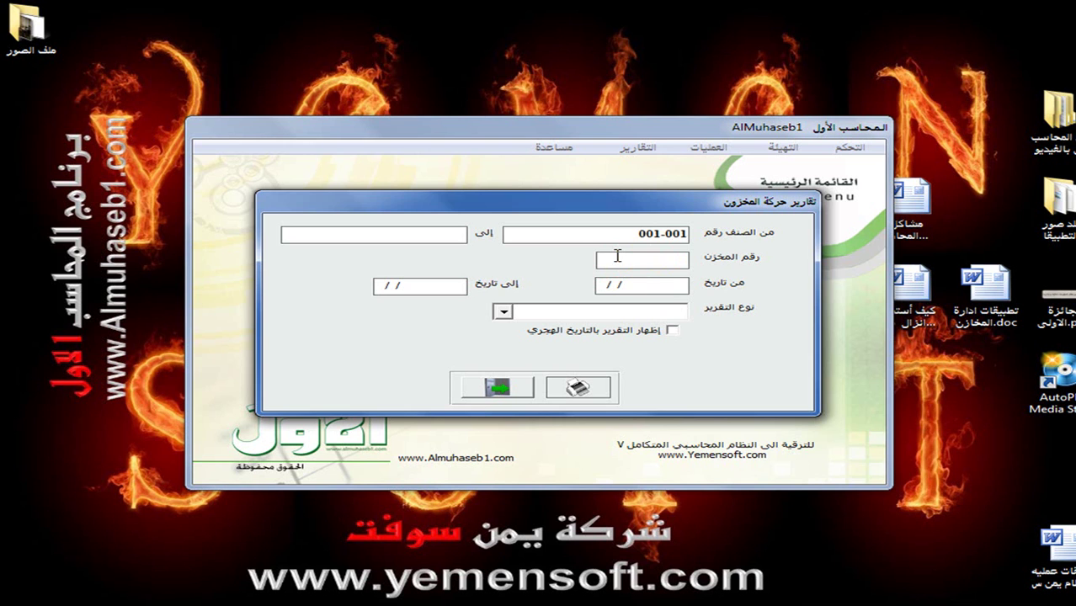